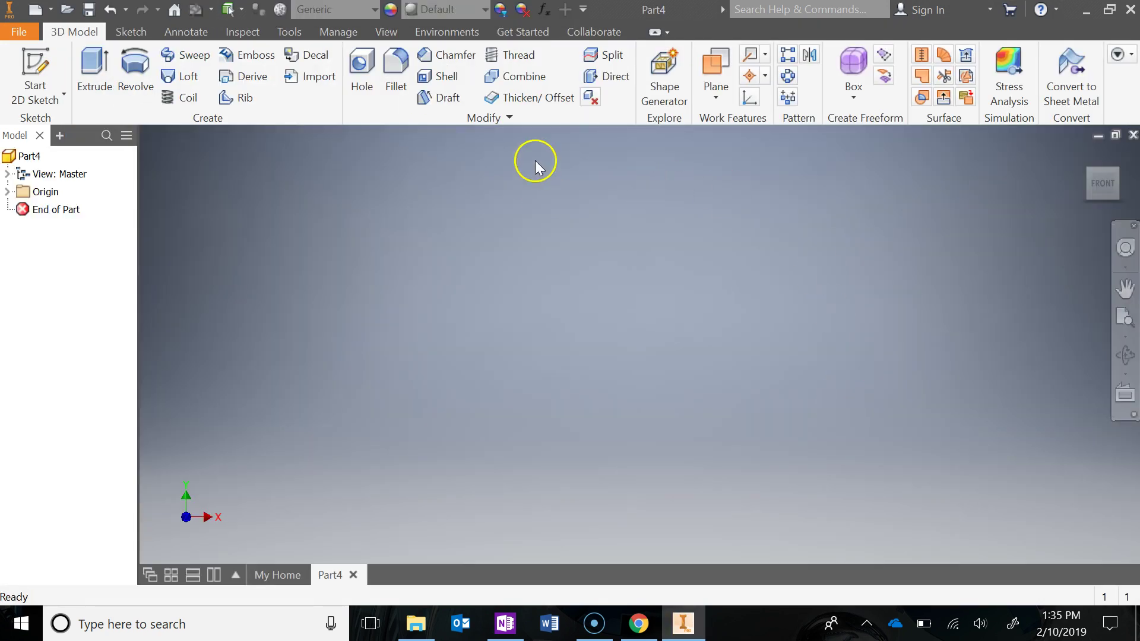
# Start a new 2D sketch on the YZ plane
pyautogui.click(35, 65)
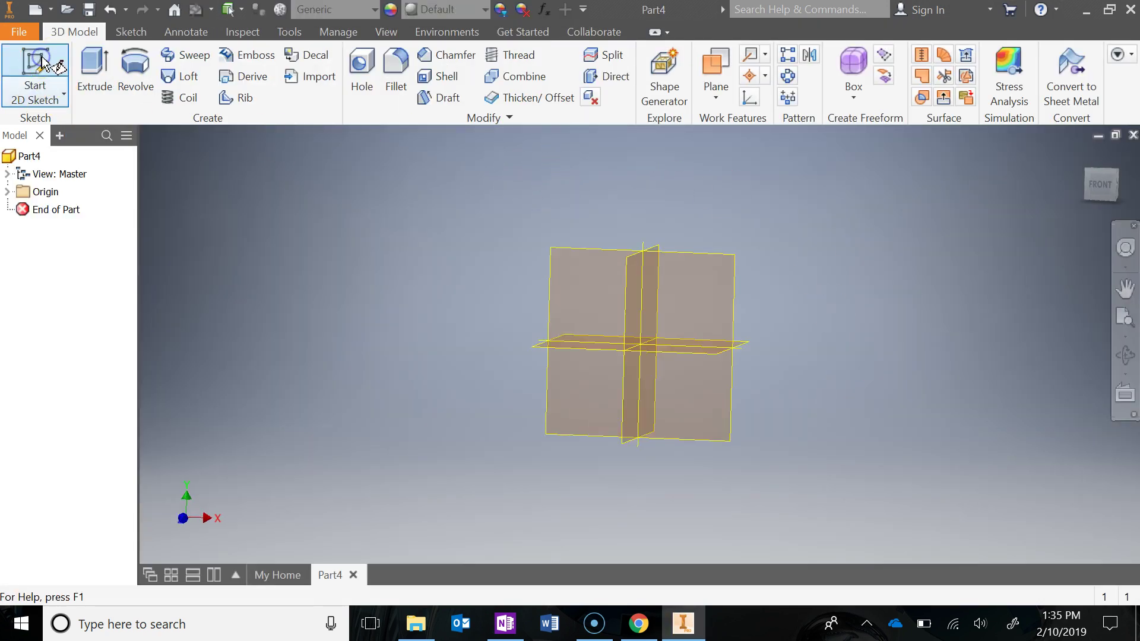
pyautogui.click(550, 259)
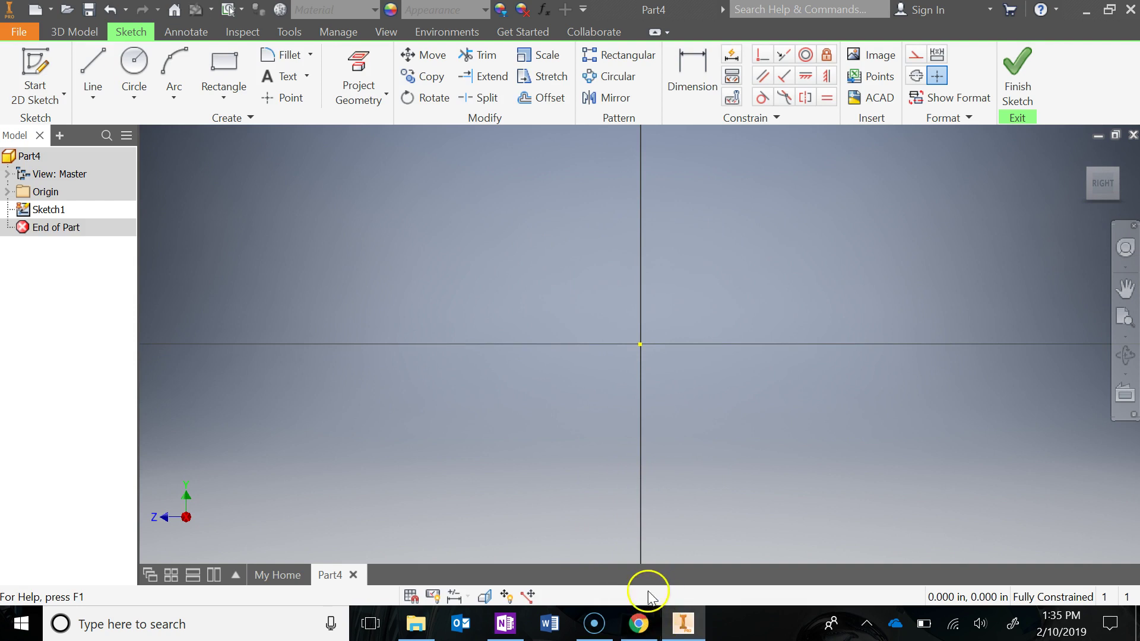
# Switch to Chrome and examine the part sketch, key-way detail and hole location drawings of Activity 5.5.a
pyautogui.click(638, 624)
pyautogui.scroll(-1, 731, 463)
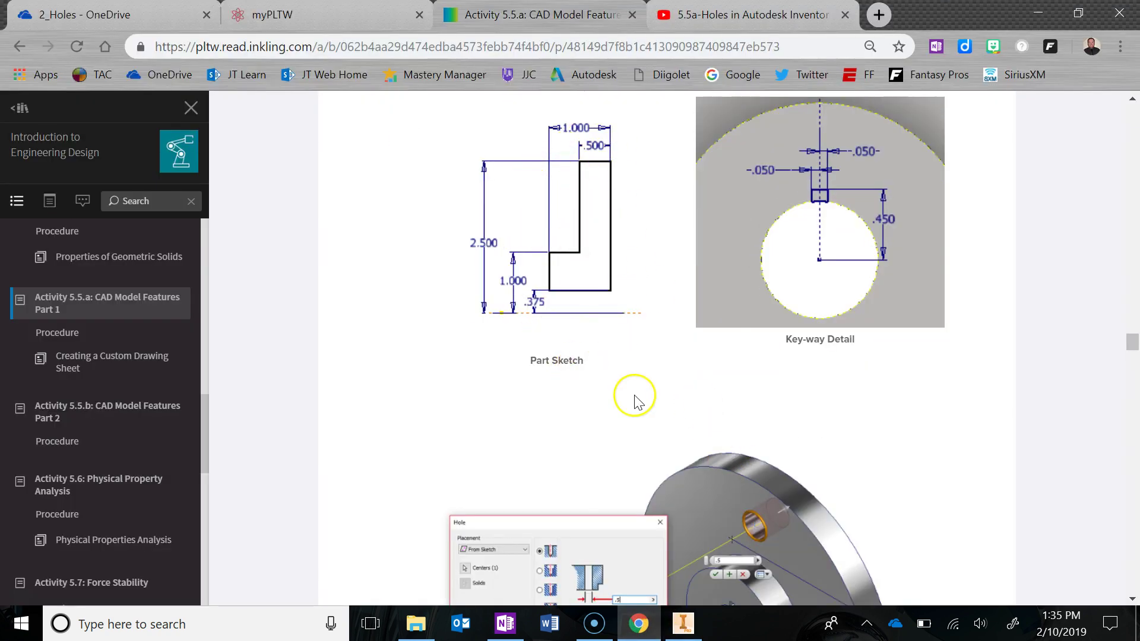
pyautogui.scroll(-2, 631, 394)
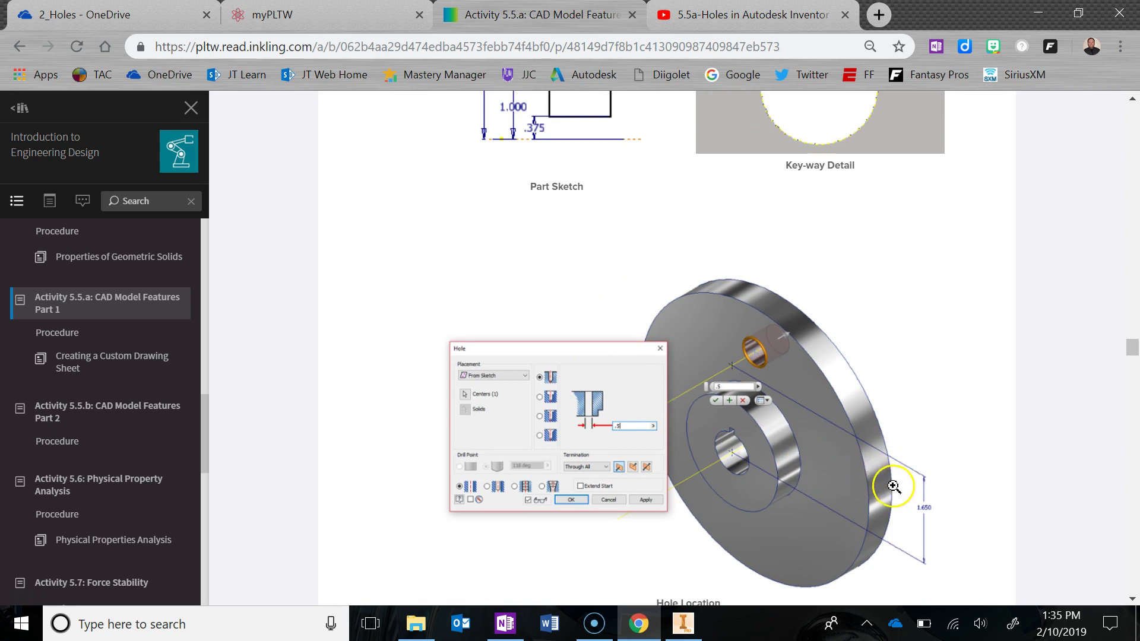
pyautogui.scroll(2, 753, 320)
pyautogui.scroll(-2, 759, 427)
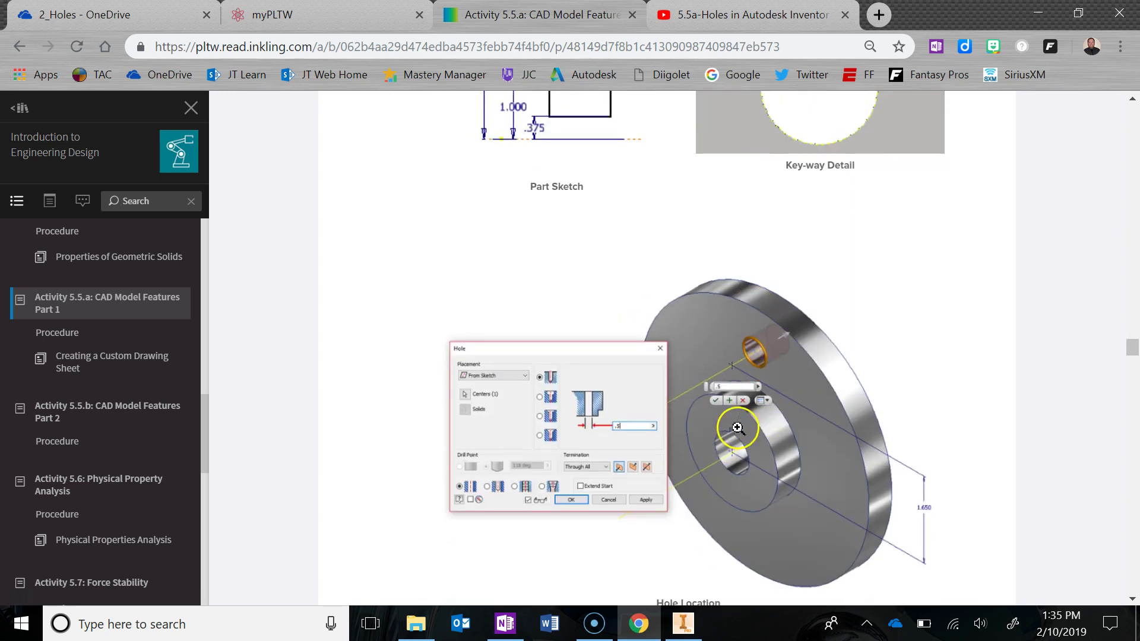
pyautogui.scroll(2, 741, 411)
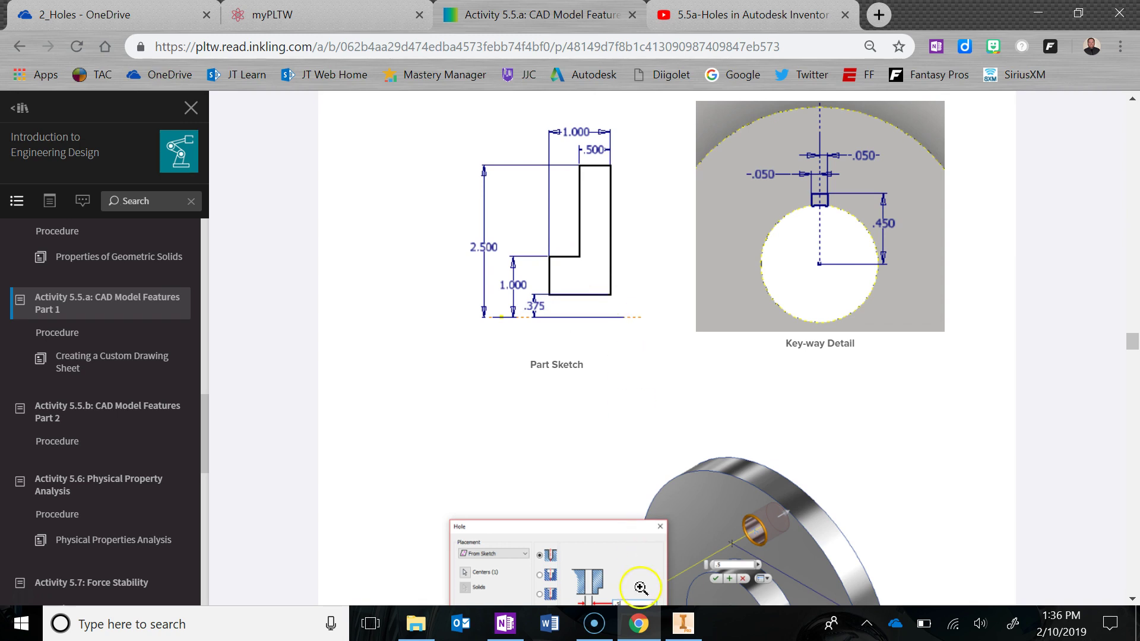
# In Inventor, sketch a 1 in horizontal line from the origin and convert it to a centerline
pyautogui.click(683, 624)
pyautogui.click(92, 65)
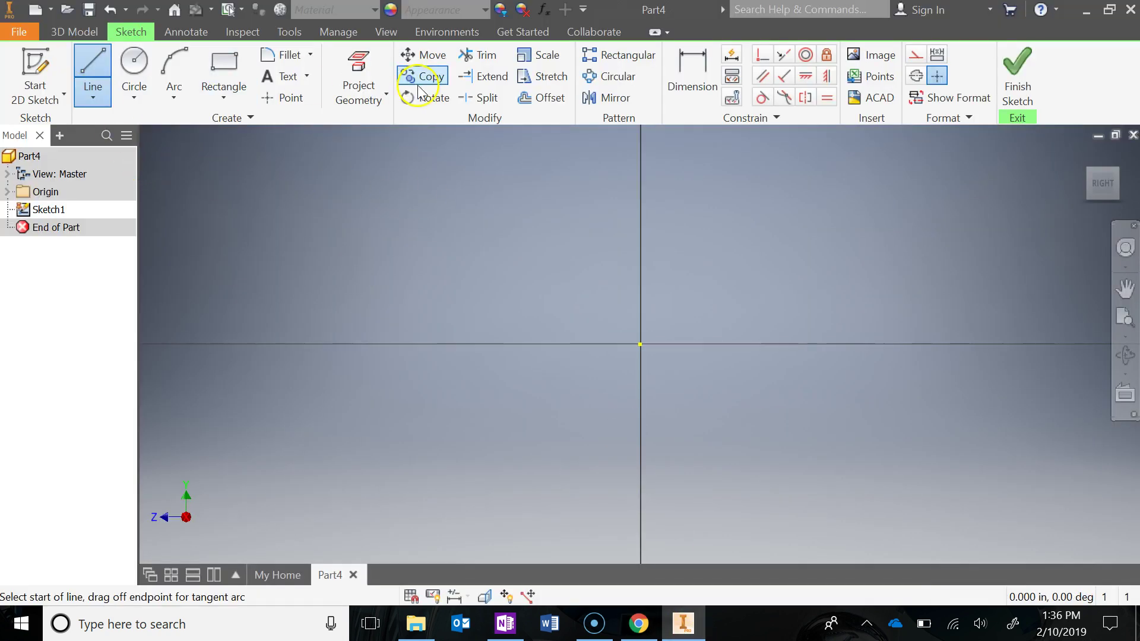
pyautogui.click(640, 344)
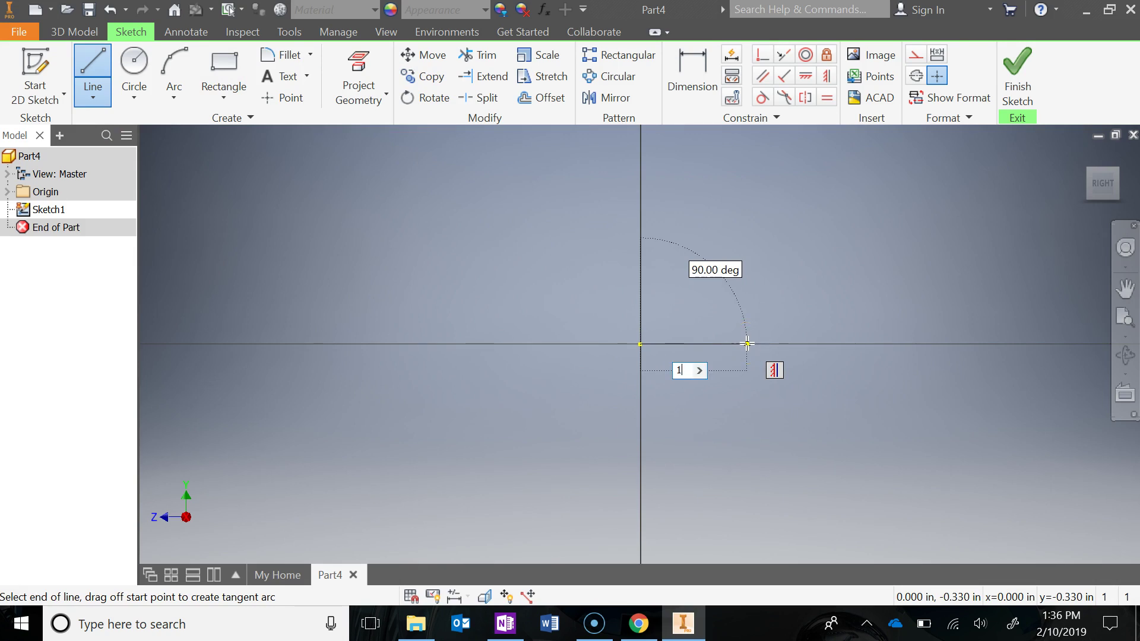
pyautogui.write('1')
pyautogui.press('Return')
pyautogui.press('Escape')
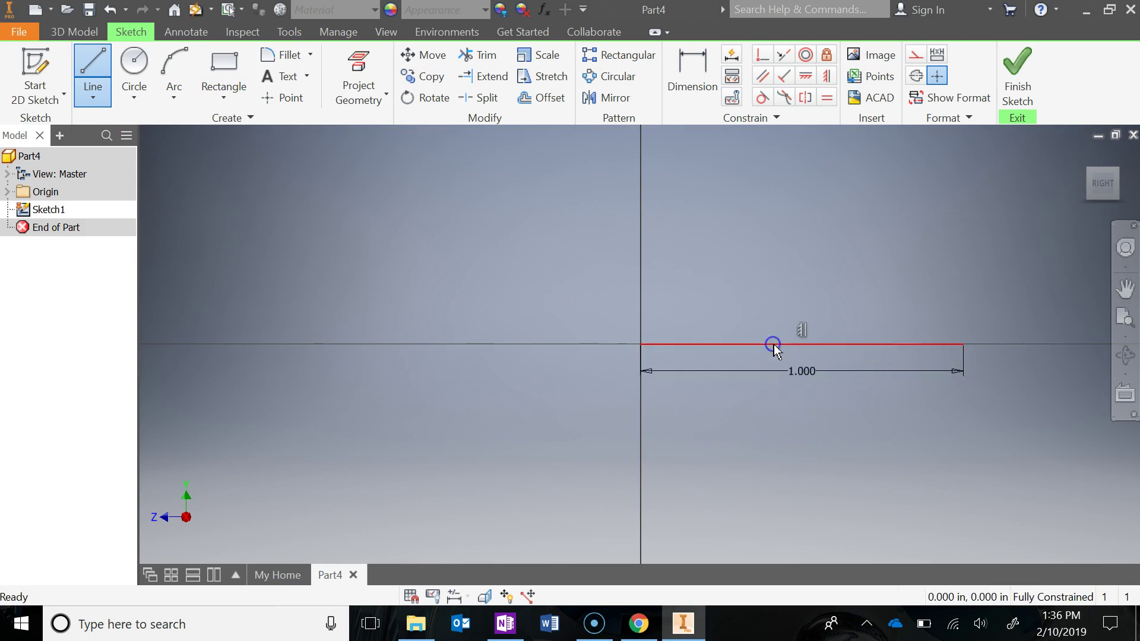
pyautogui.click(916, 76)
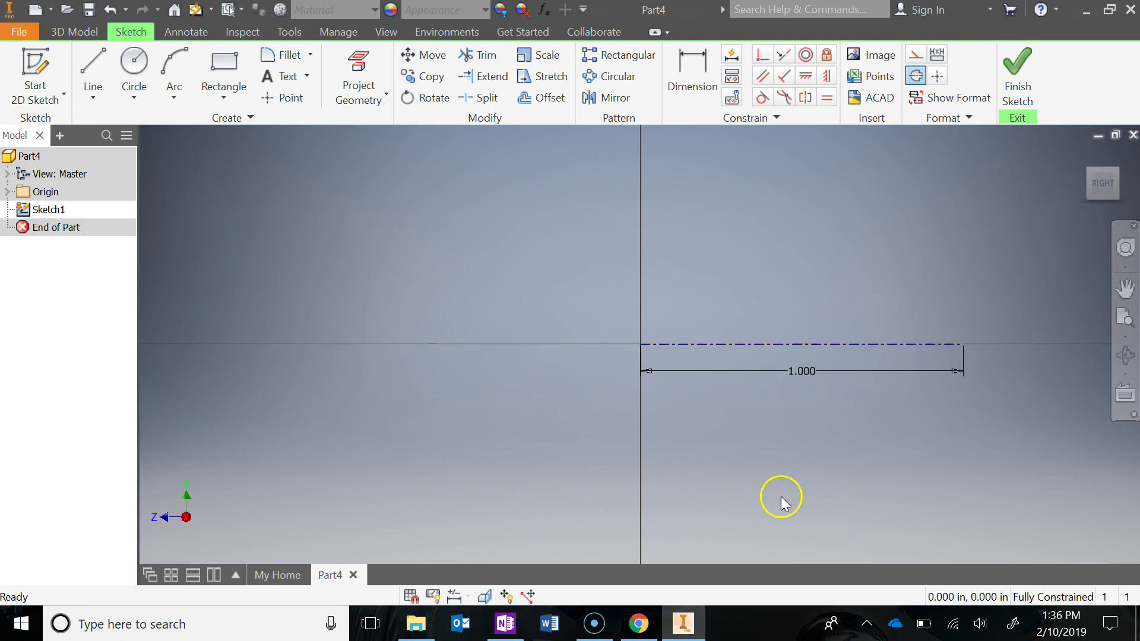
# Sketch the closed L-shaped profile from the reference, about 1 in wide, starting on the vertical axis about 0.1 in above the centerline
pyautogui.click(692, 633)
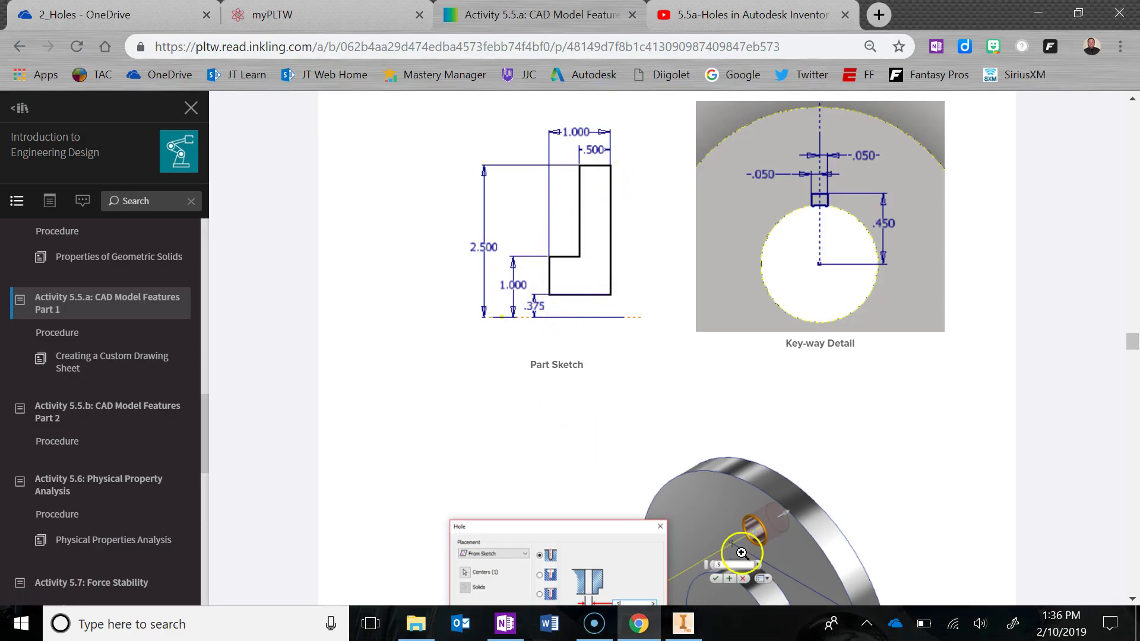
pyautogui.click(683, 623)
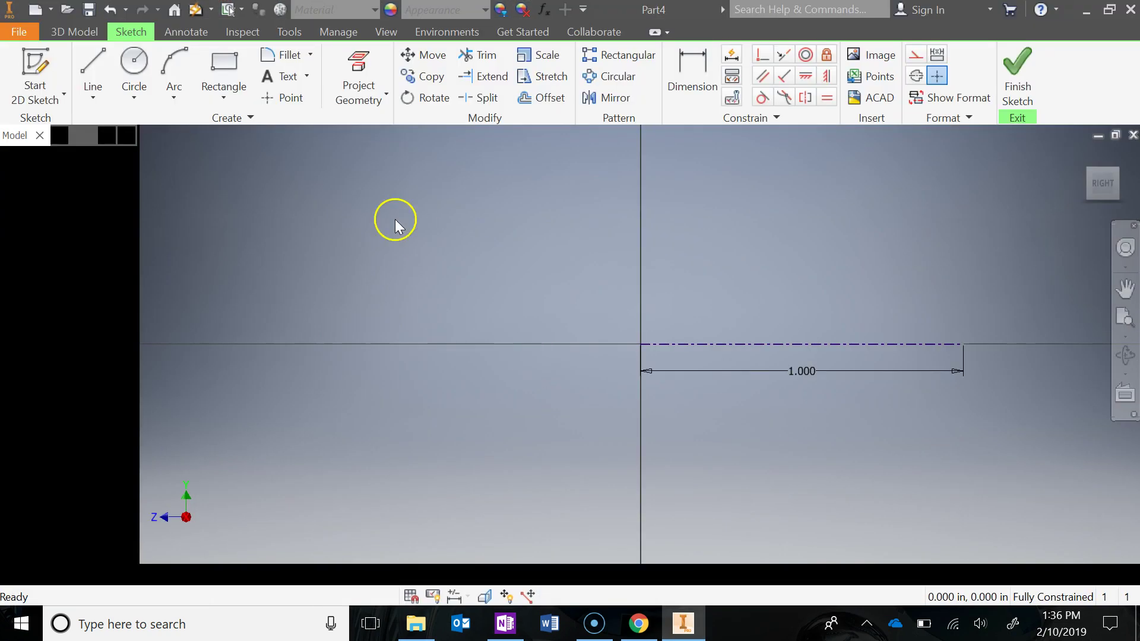
pyautogui.click(84, 59)
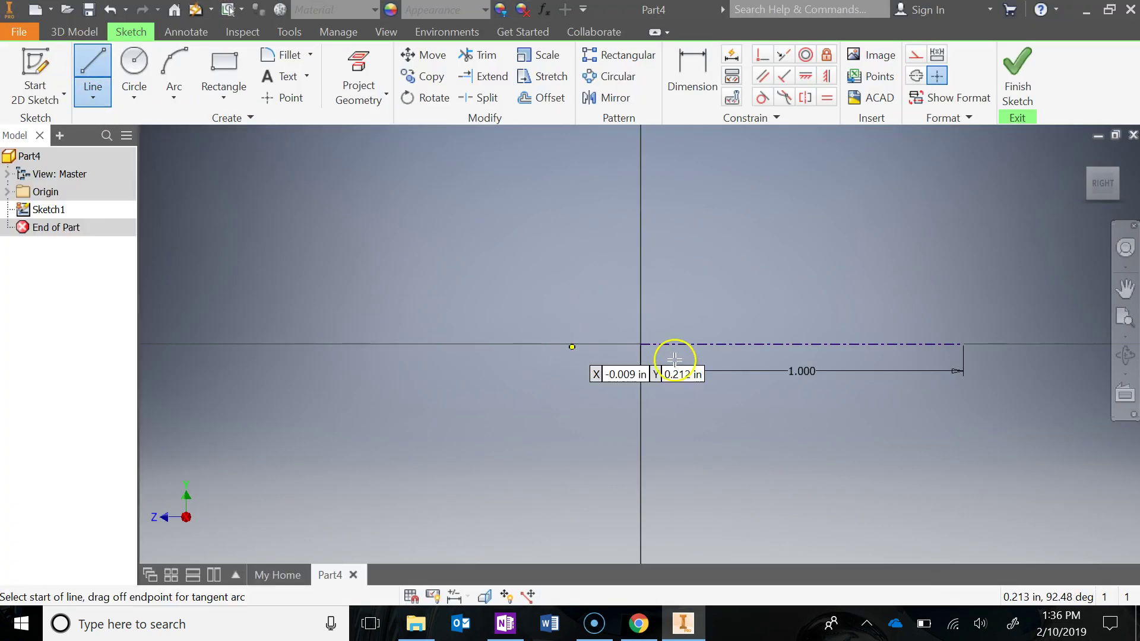
pyautogui.click(641, 311)
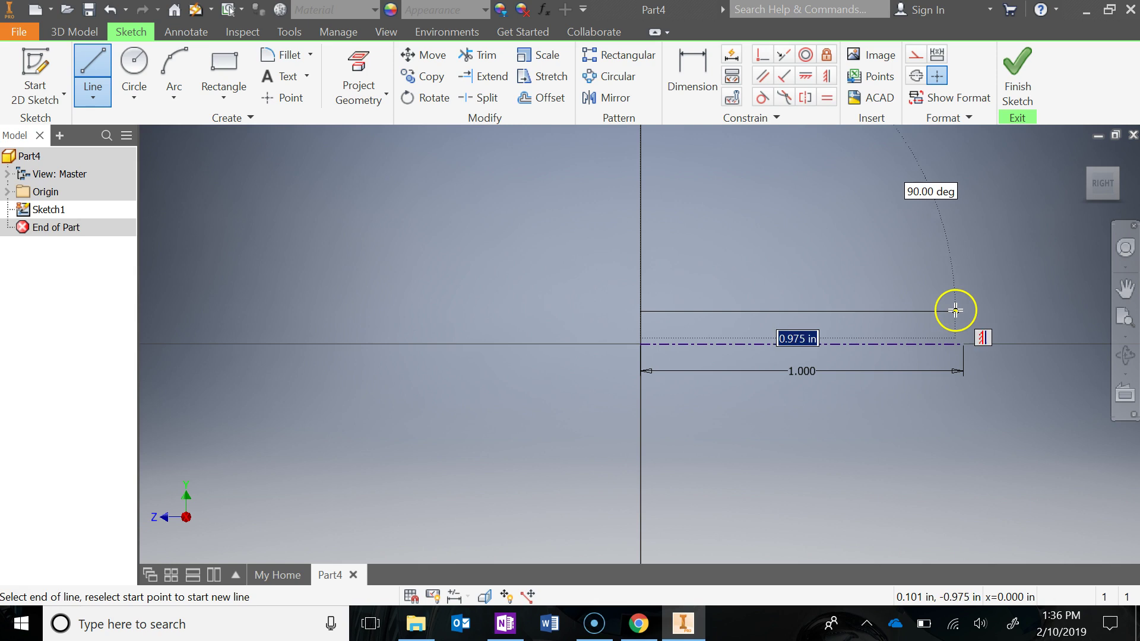
pyautogui.click(957, 310)
pyautogui.scroll(-3, 957, 237)
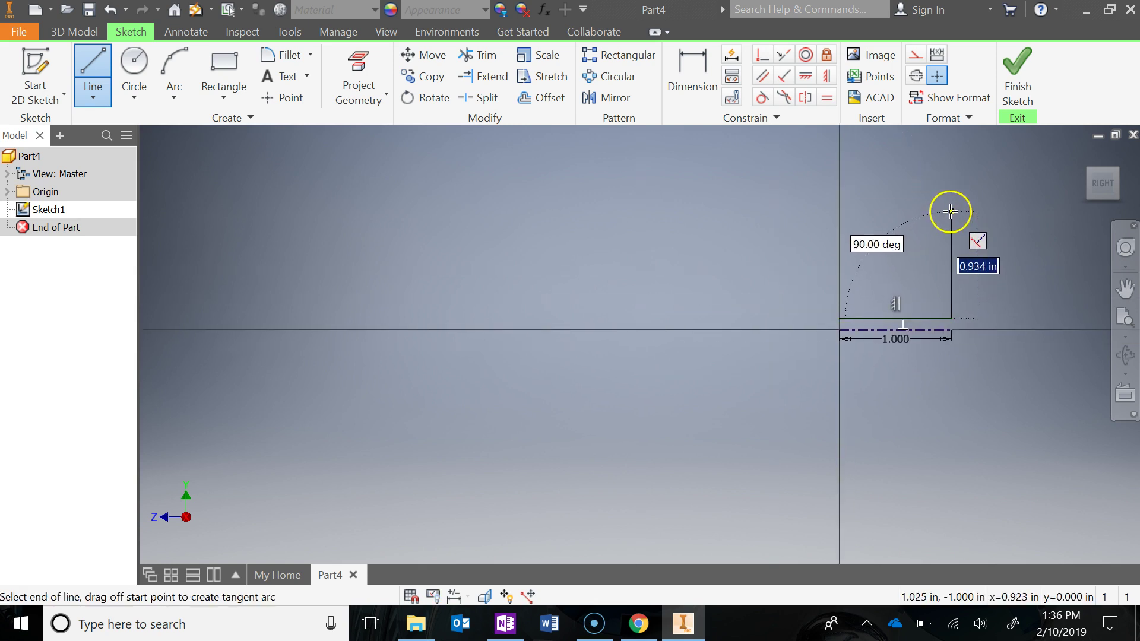
pyautogui.click(951, 186)
pyautogui.click(906, 189)
pyautogui.press('Escape')
pyautogui.click(907, 266)
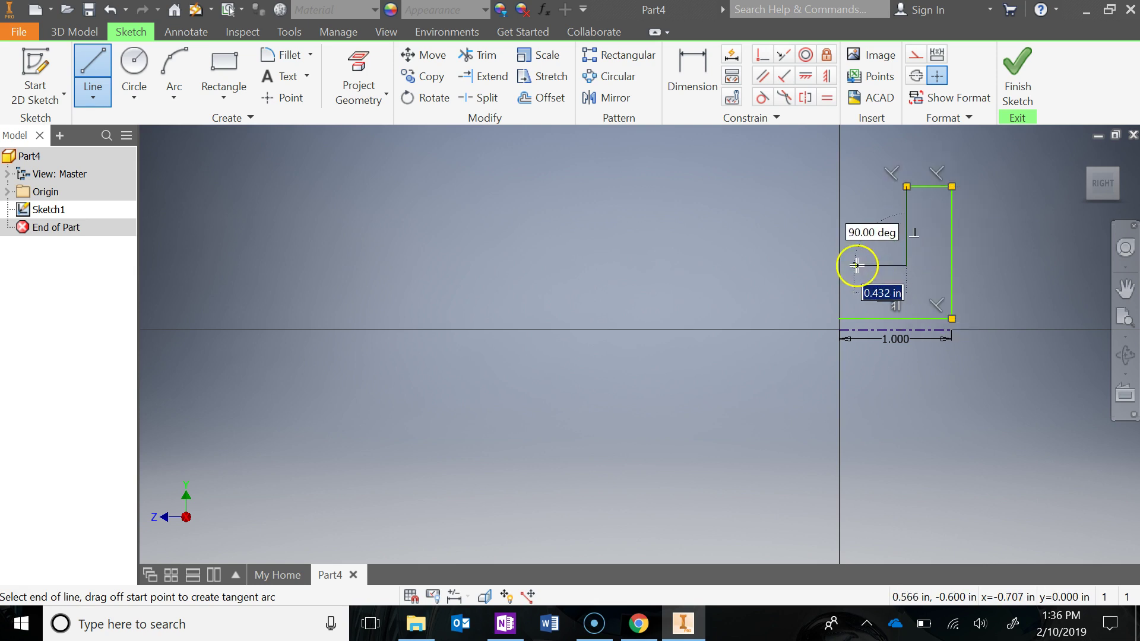
pyautogui.click(839, 318)
pyautogui.press('Escape')
pyautogui.moveTo(783, 278)
pyautogui.mouseDown(button='middle')
pyautogui.moveTo(720, 296)
pyautogui.moveTo(768, 310)
pyautogui.mouseUp(button='middle')
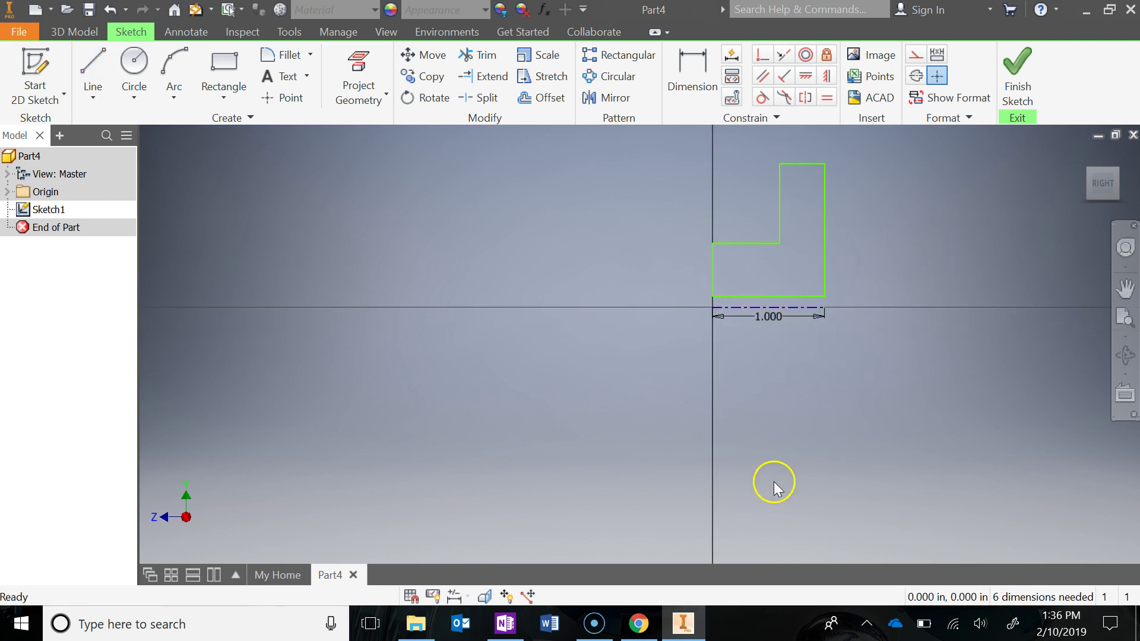
# Check the reference part sketch in Chrome, and make the profile's short left vertical edge coincident with the origin in Inventor
pyautogui.click(681, 625)
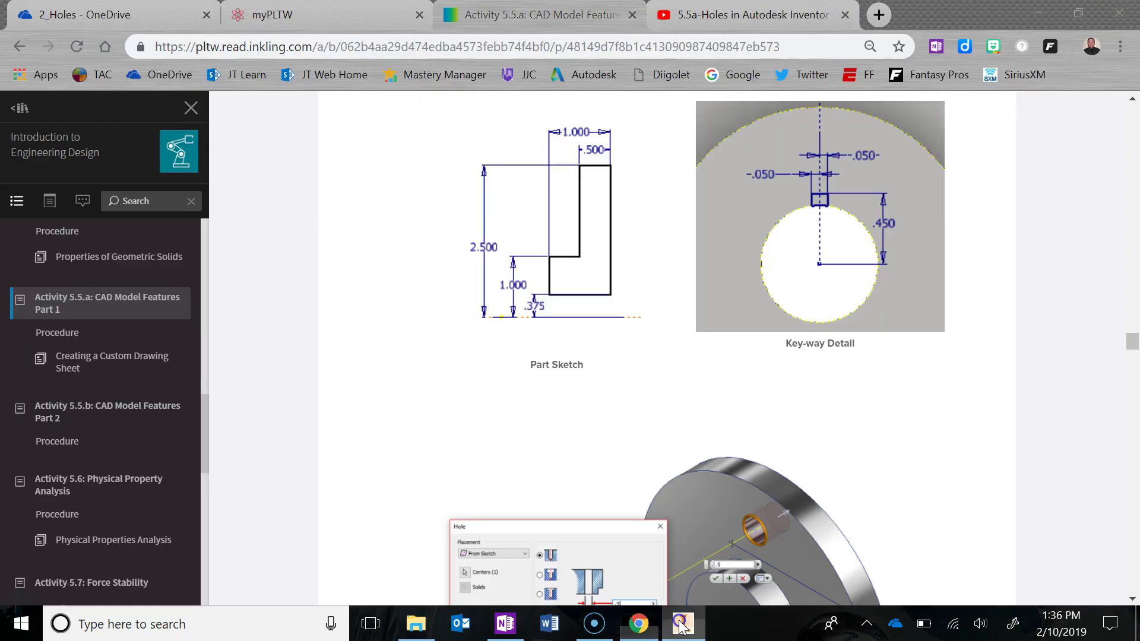
pyautogui.click(682, 625)
pyautogui.moveTo(857, 274); pyautogui.dragTo(834, 348, button='middle')
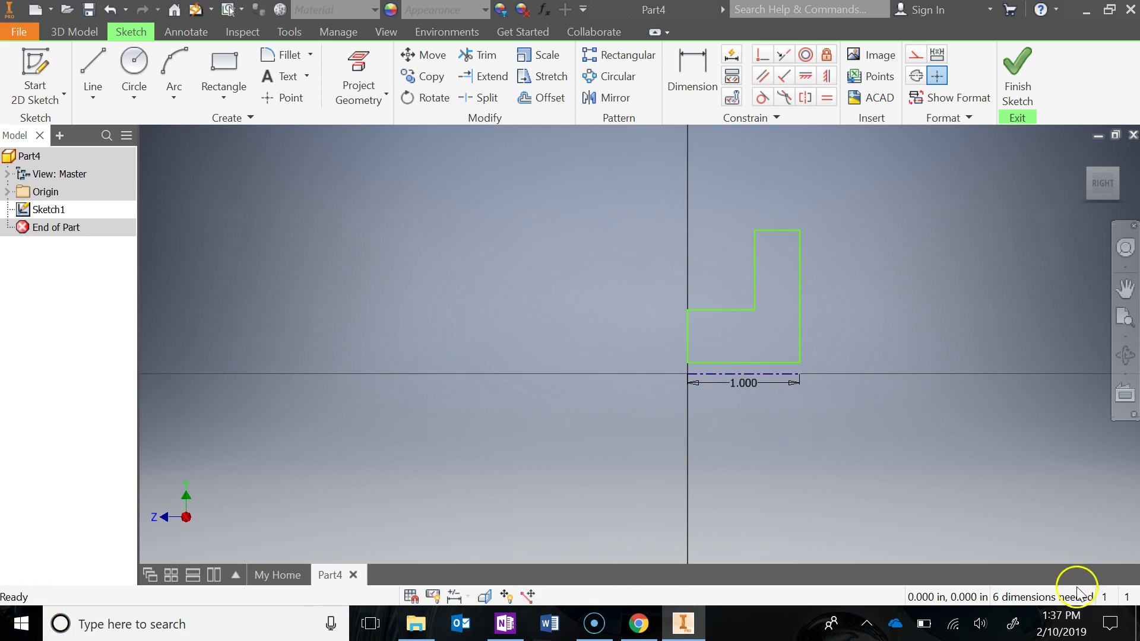
pyautogui.click(682, 623)
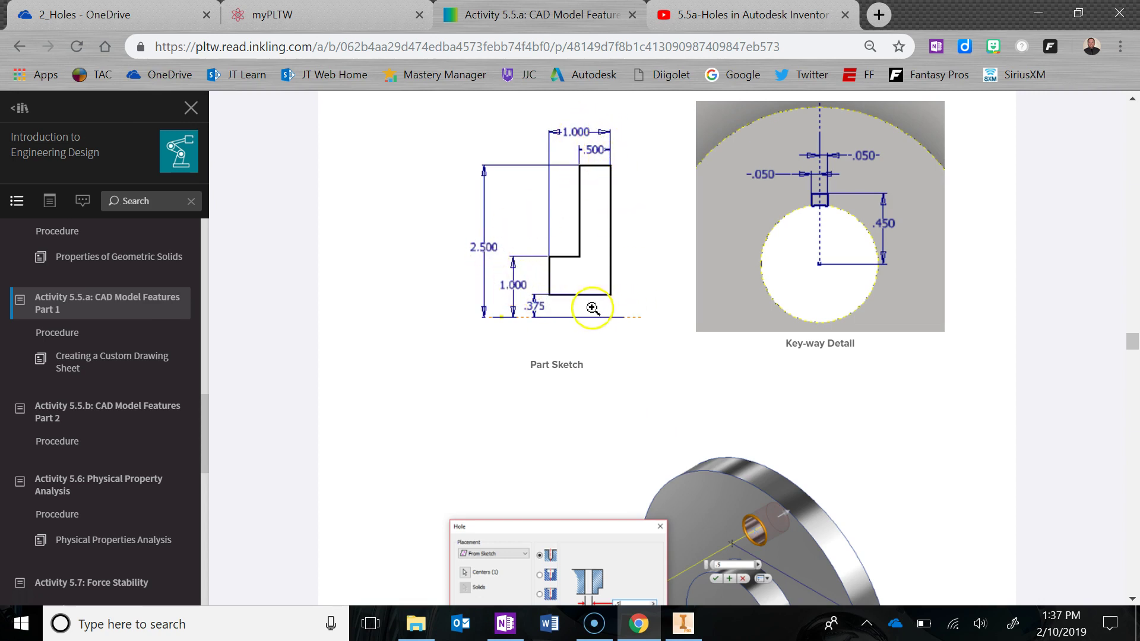
pyautogui.click(685, 631)
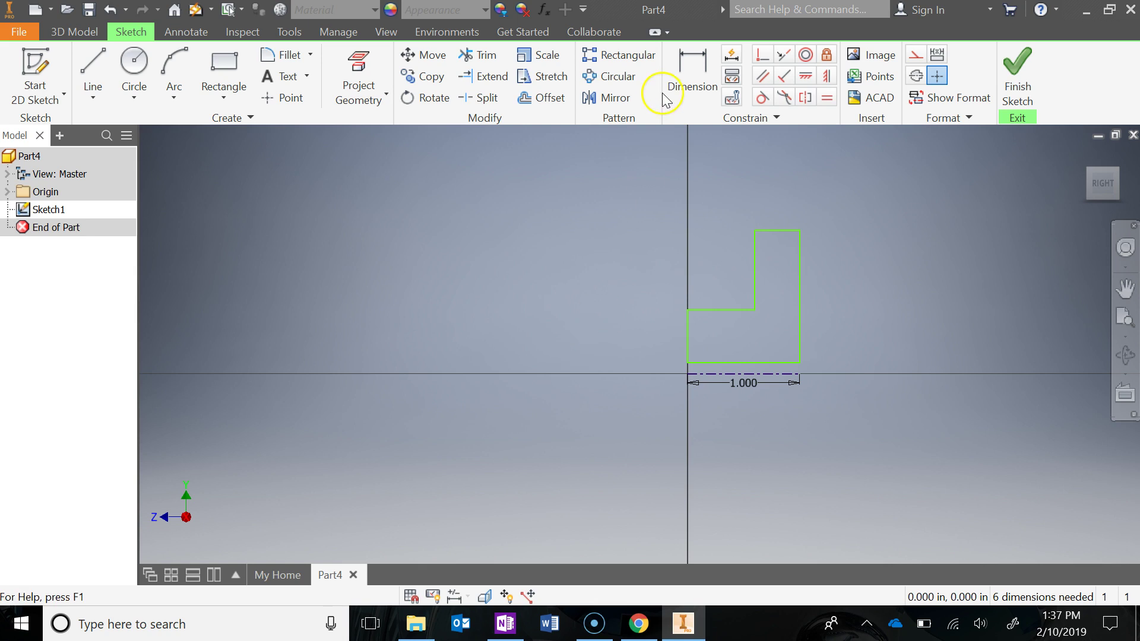
pyautogui.click(763, 56)
pyautogui.click(687, 351)
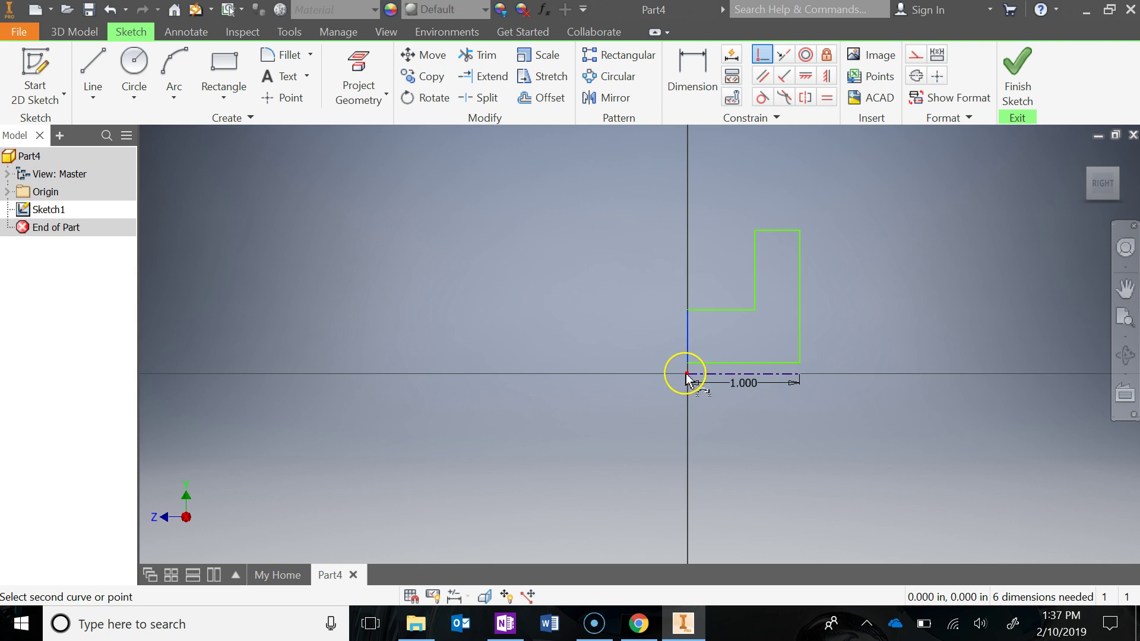
pyautogui.click(687, 375)
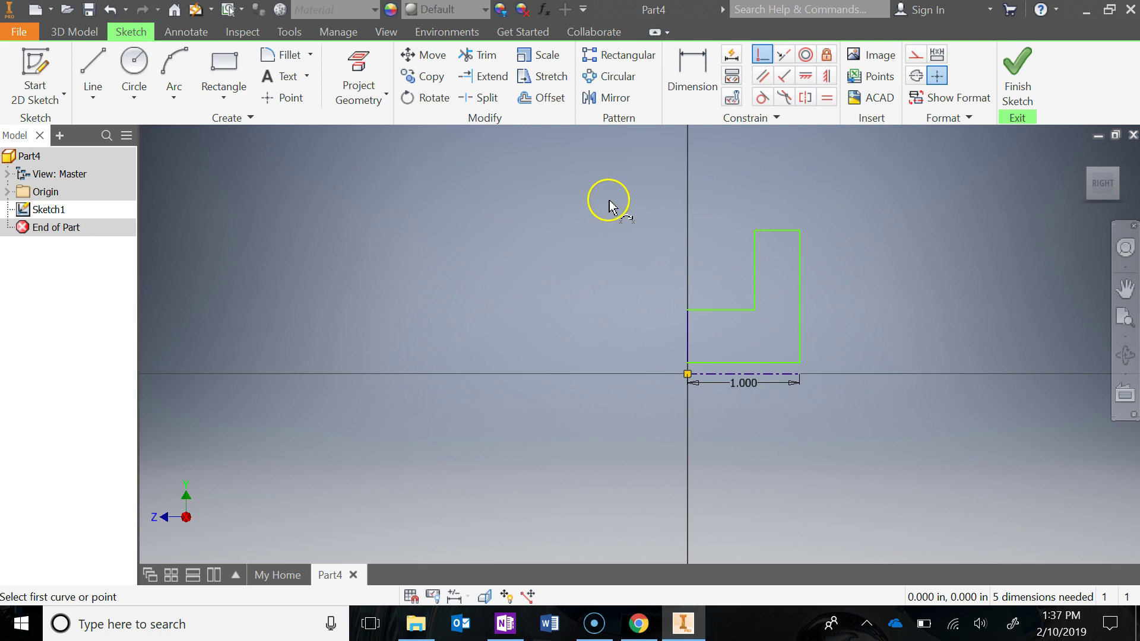
# Dimension the profile's upper horizontal edge to .5 in, following the reference part sketch
pyautogui.click(637, 629)
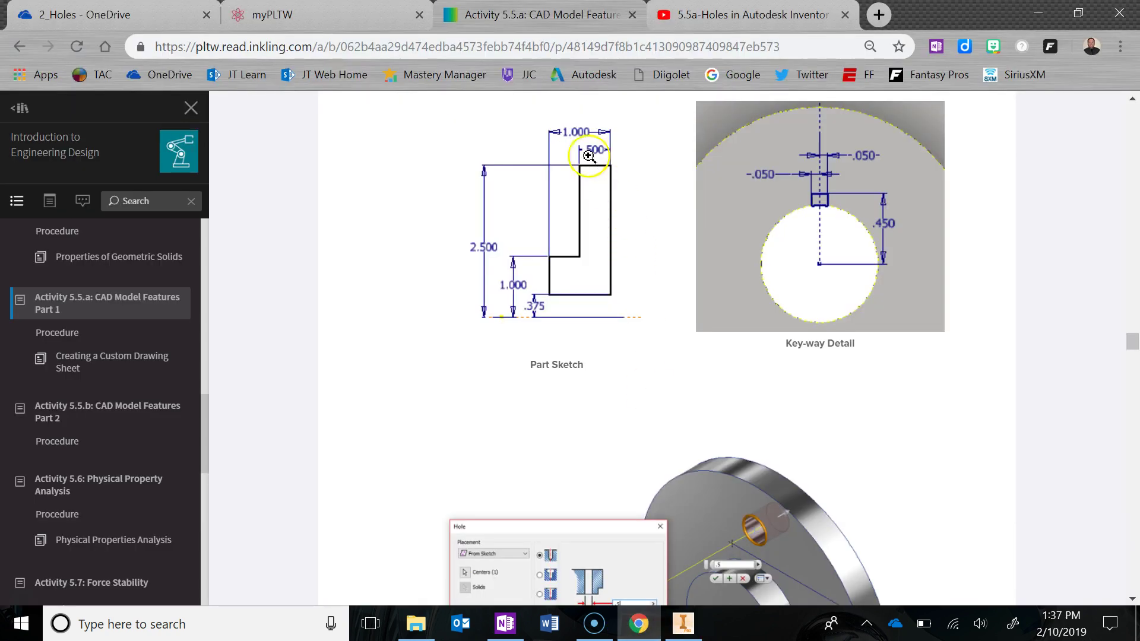
pyautogui.click(638, 626)
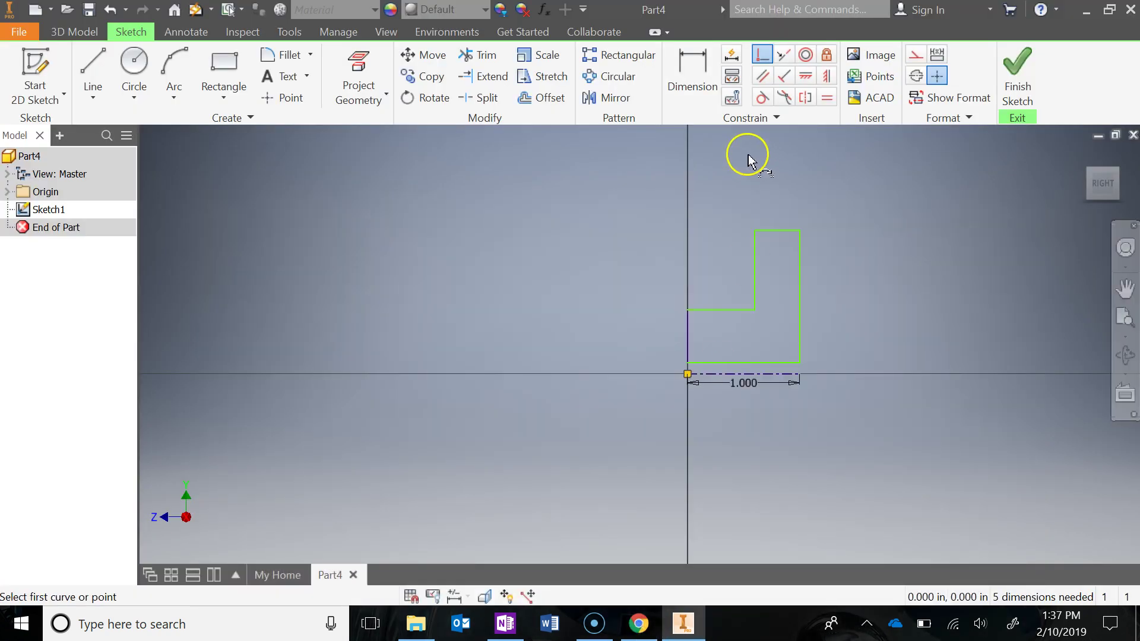
pyautogui.click(778, 232)
pyautogui.click(776, 210)
pyautogui.write('.5')
pyautogui.press('Return')
# Dimension the overall profile width between its outer vertical edges and accept 1.000 in
pyautogui.click(787, 294)
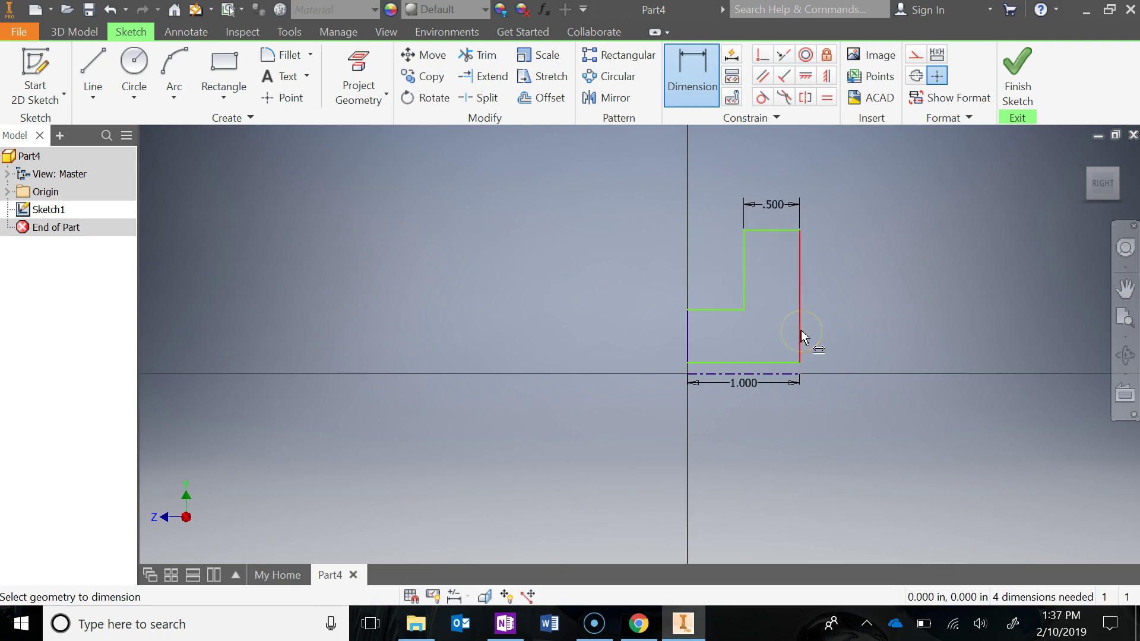
pyautogui.click(687, 331)
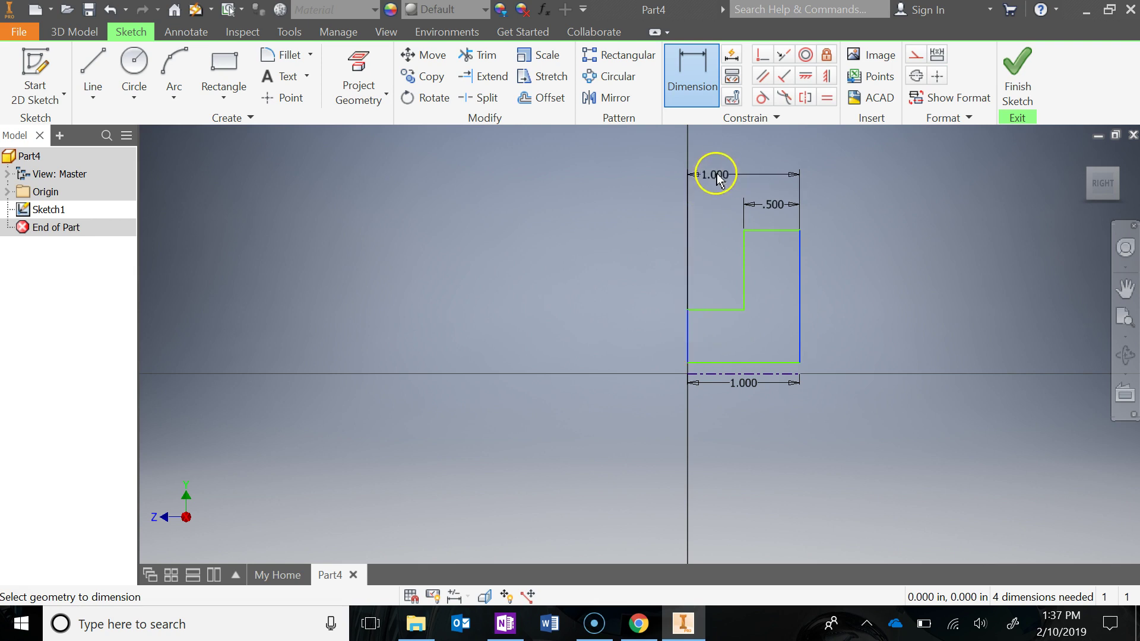
pyautogui.click(739, 170)
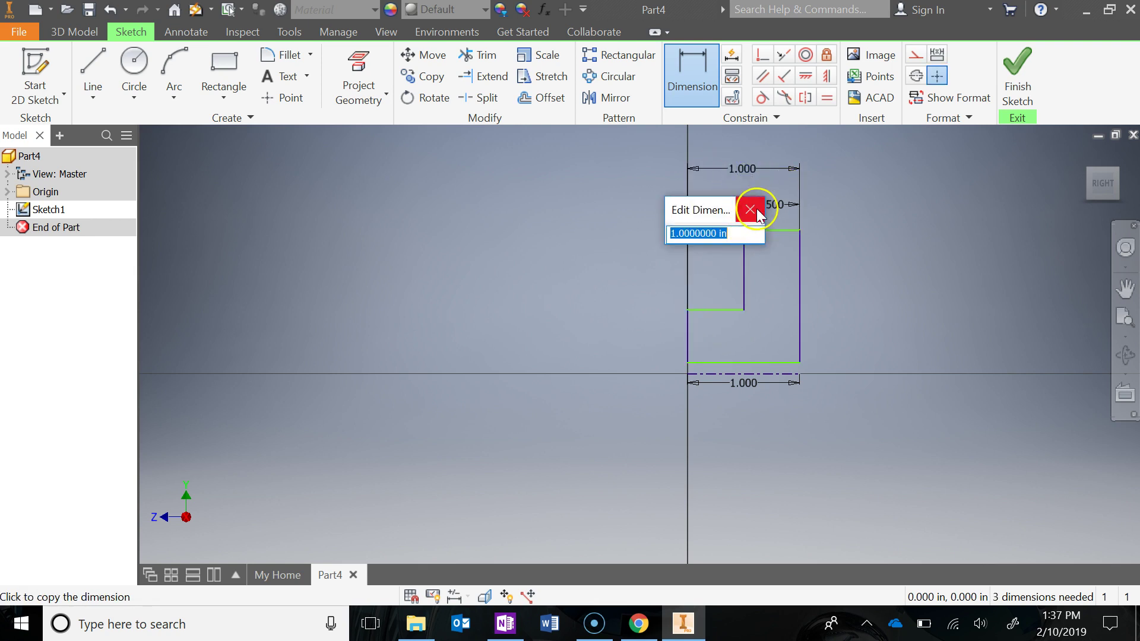
pyautogui.press('Return')
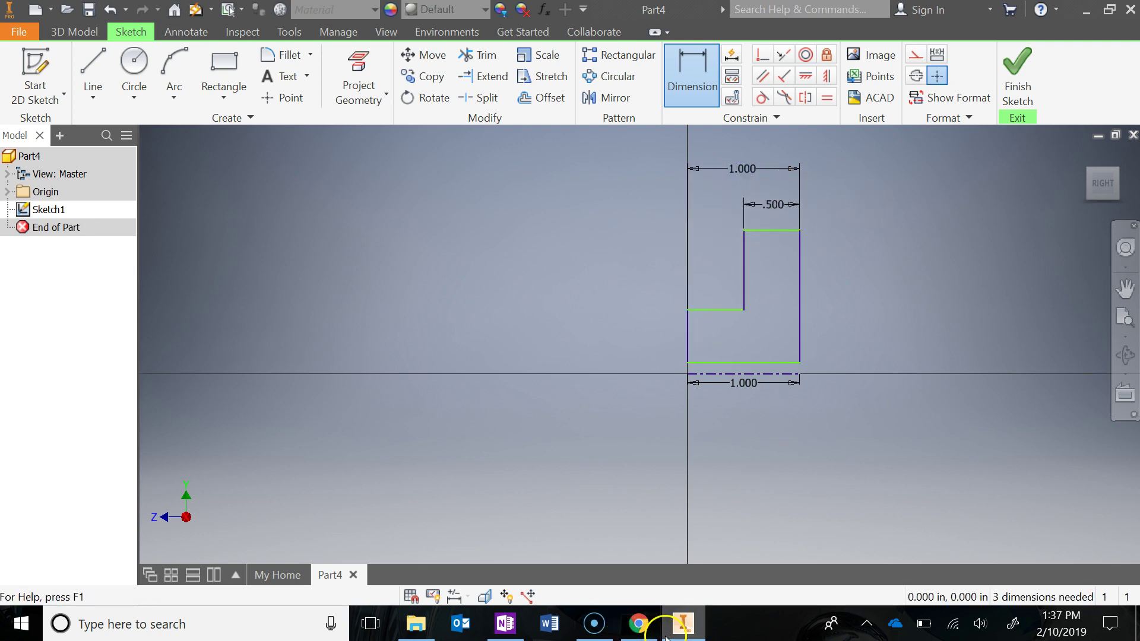
# Add a diameter dimension of .75 in between the centerline and the profile's bottom edge, following the reference sketch
pyautogui.click(640, 626)
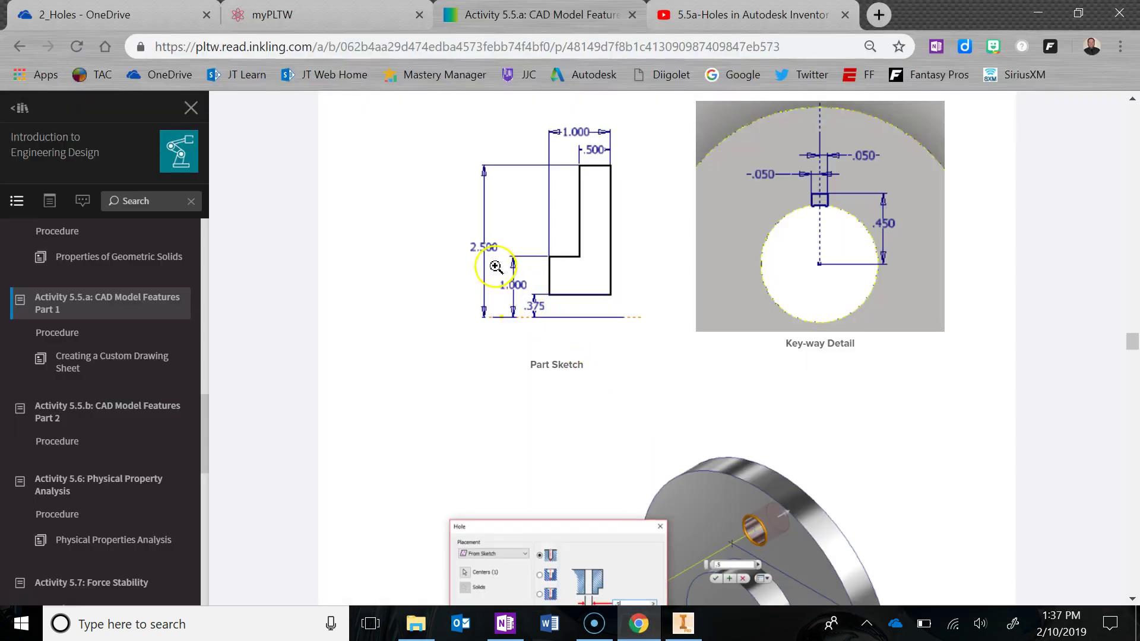
pyautogui.click(684, 625)
pyautogui.click(710, 59)
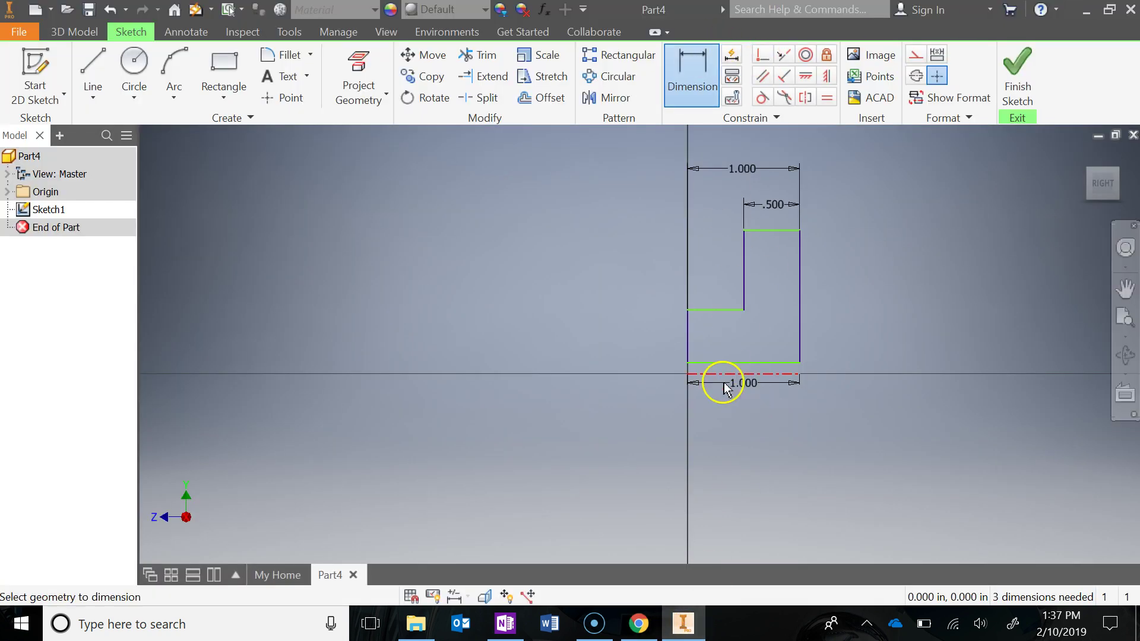
pyautogui.click(716, 380)
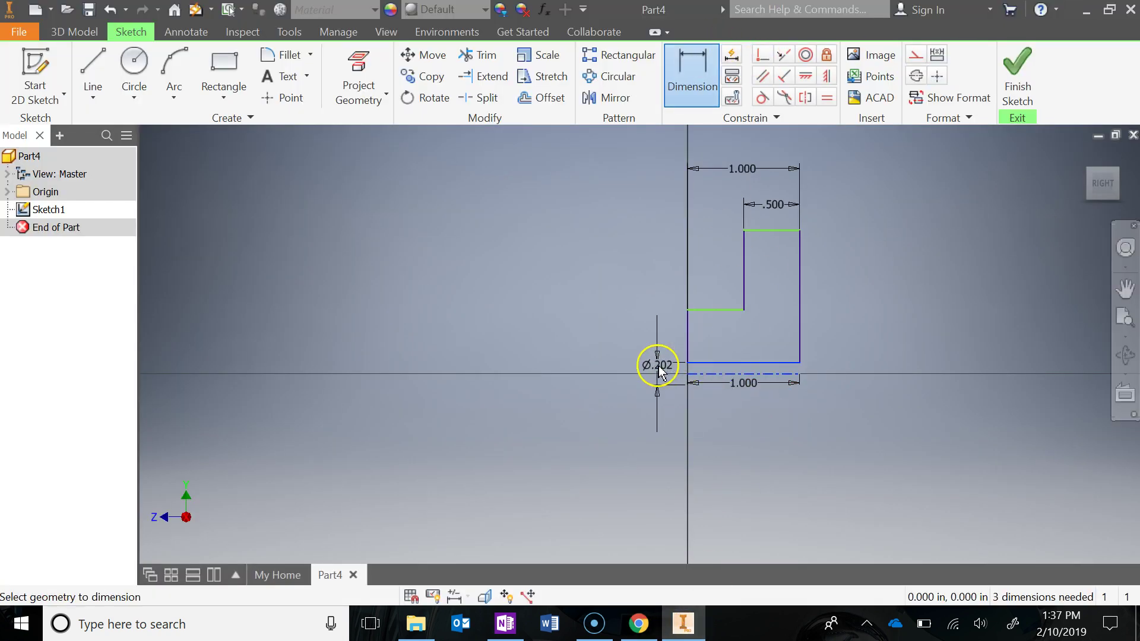
pyautogui.click(667, 336)
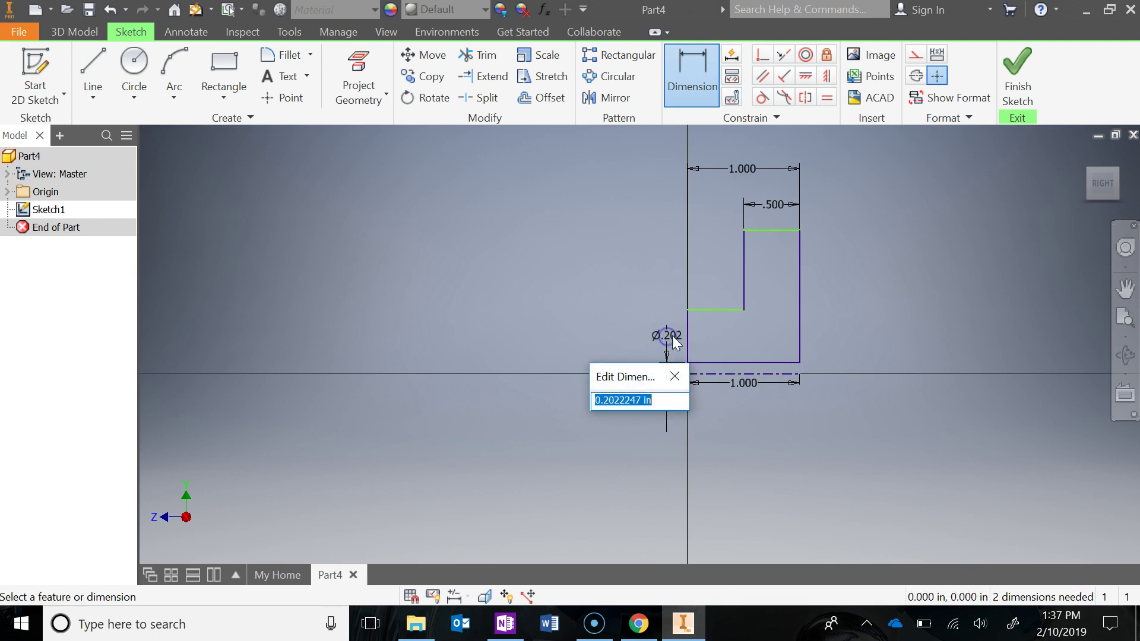
pyautogui.write('.75')
pyautogui.press('Return')
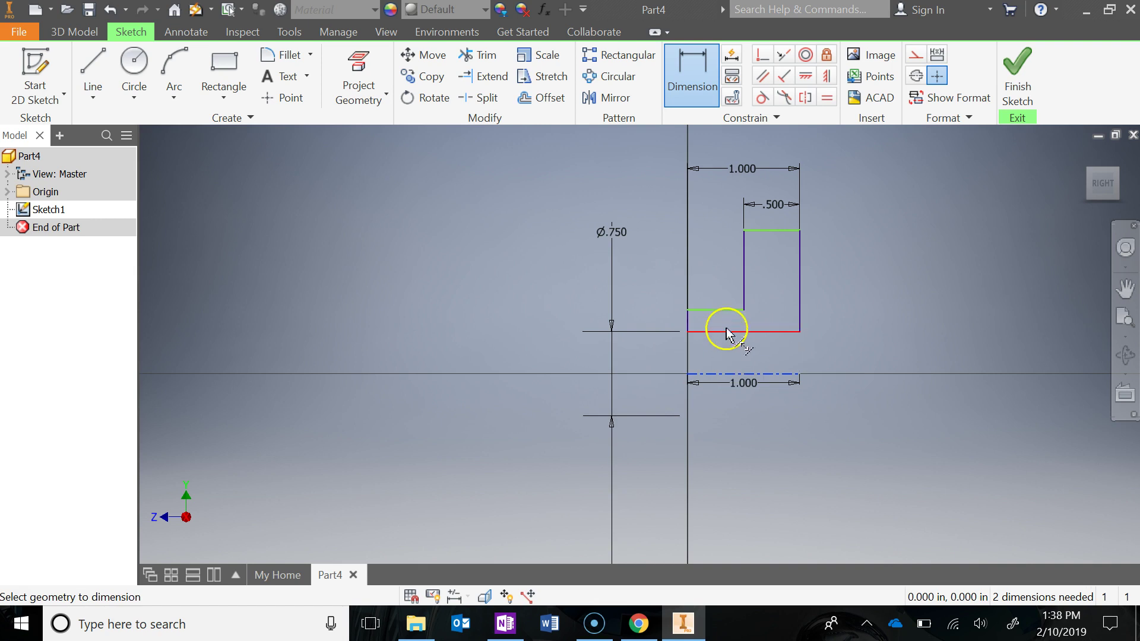
# Add a 2 in diameter dimension between the centerline and the profile's lower step edge, and reposition the two diameter dimensions closer to the centerline
pyautogui.click(720, 310)
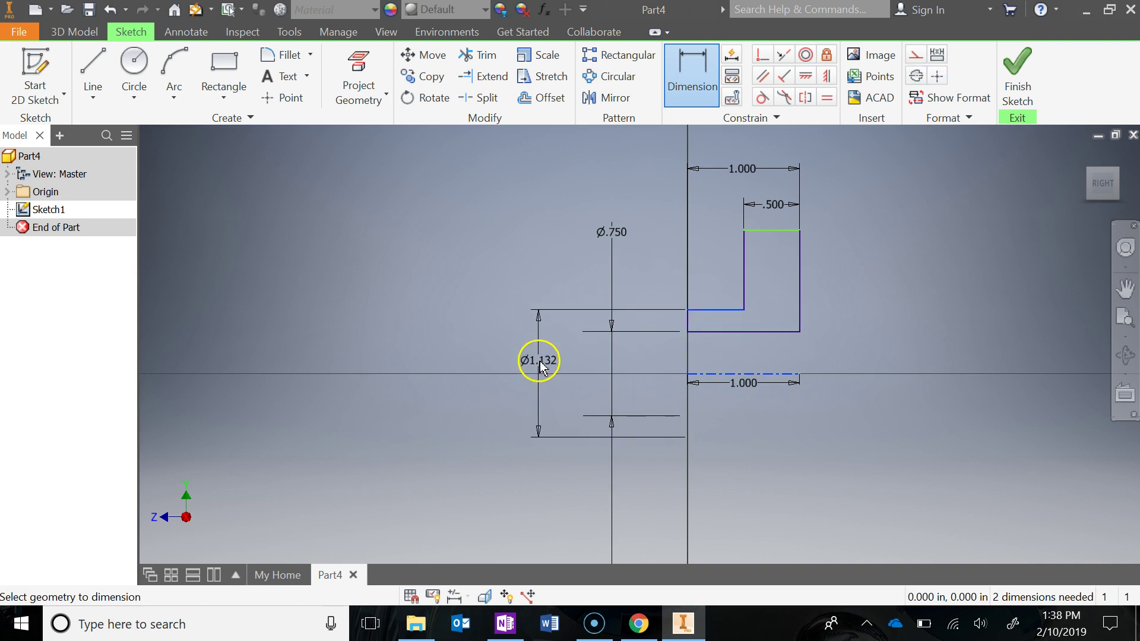
pyautogui.click(541, 363)
pyautogui.write('2')
pyautogui.press('Return')
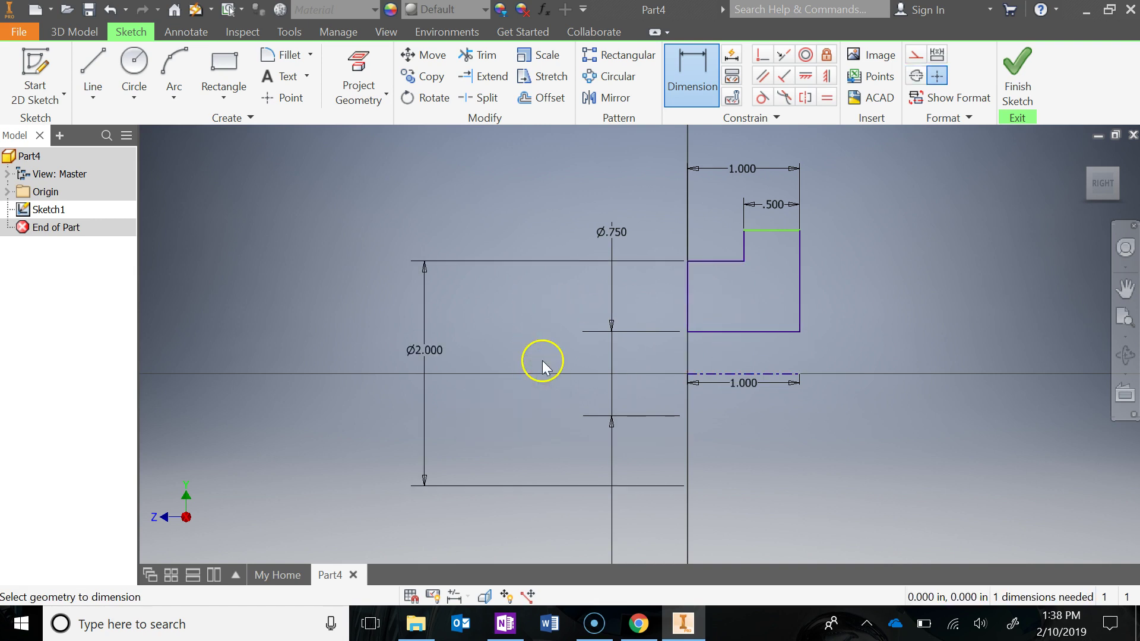
pyautogui.moveTo(622, 234); pyautogui.dragTo(617, 358)
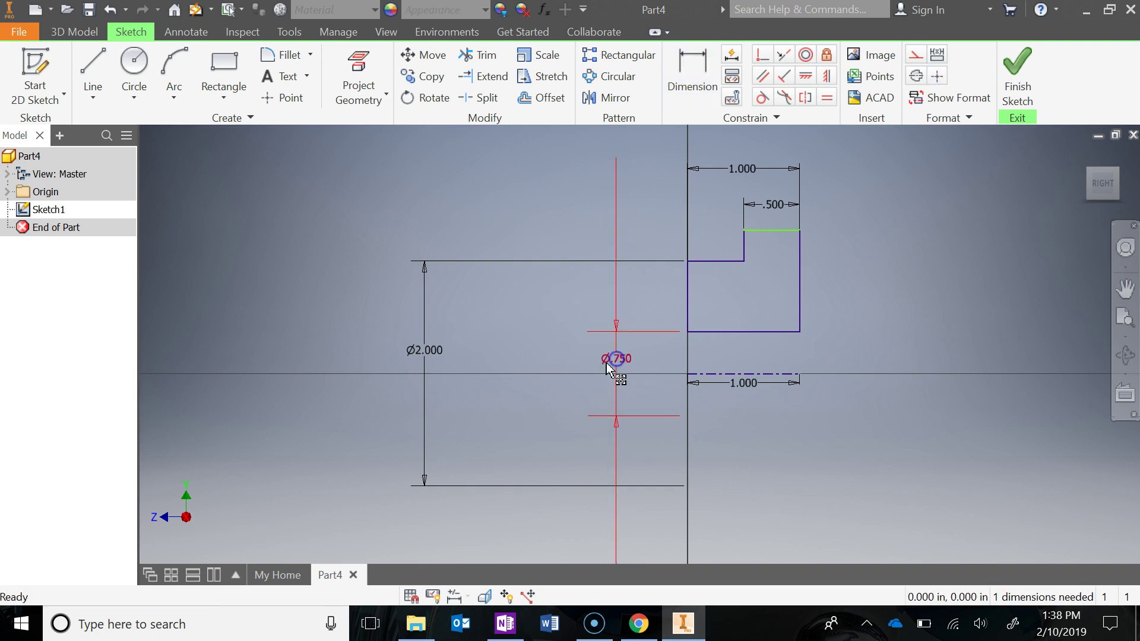
pyautogui.moveTo(424, 349); pyautogui.dragTo(561, 355)
# Add a 5 in diameter dimension between the centerline and the profile's uppermost horizontal edge
pyautogui.click(693, 70)
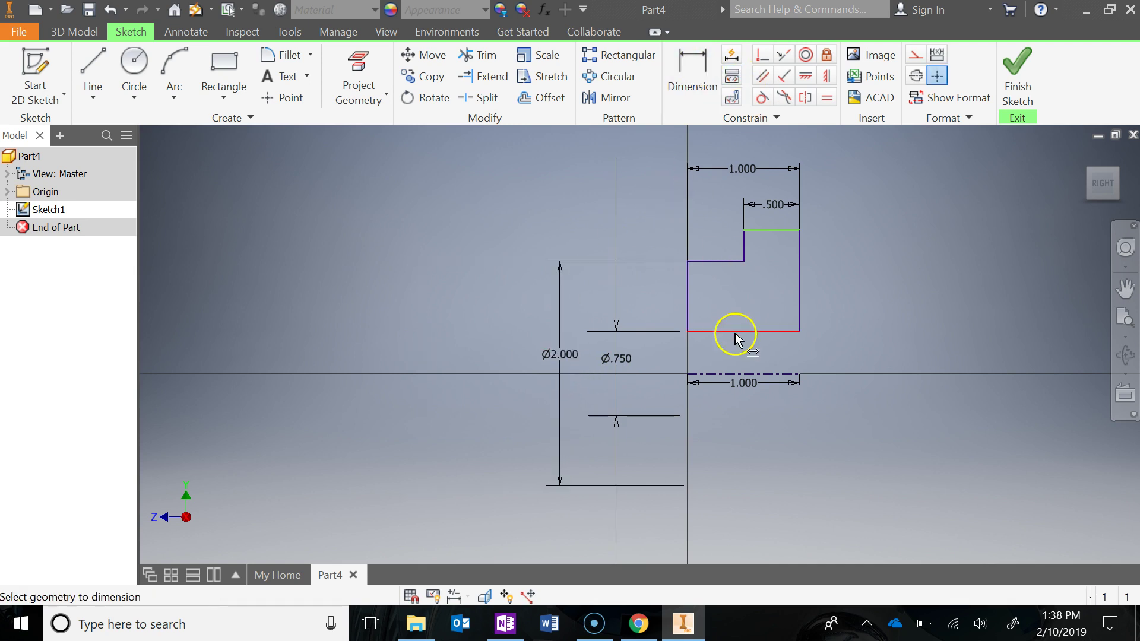
pyautogui.click(734, 374)
pyautogui.click(764, 230)
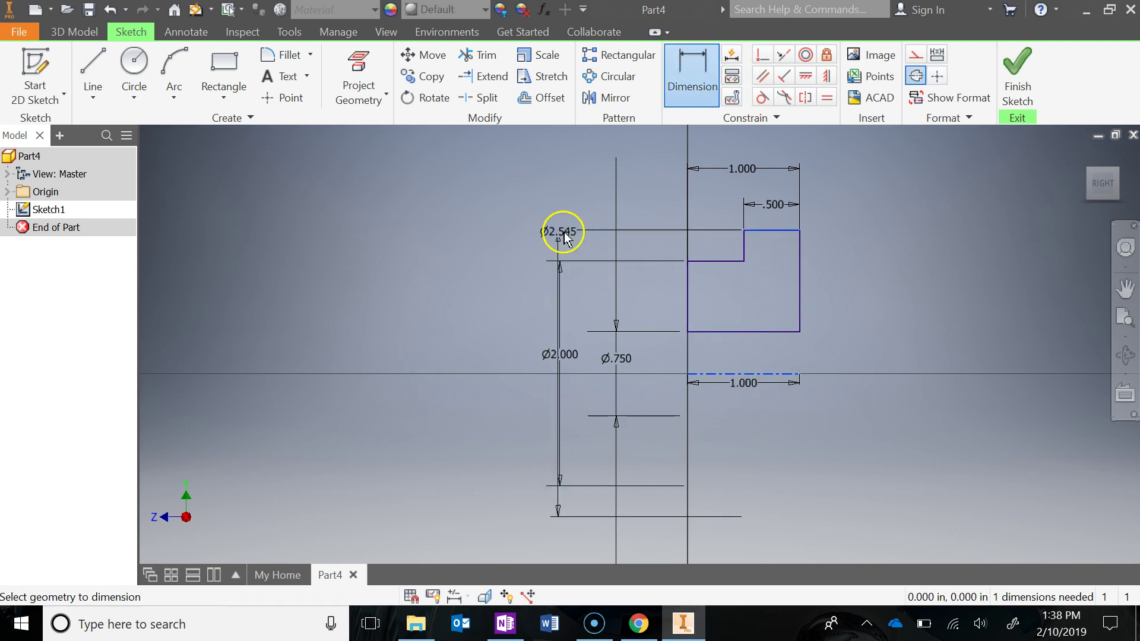
pyautogui.click(505, 321)
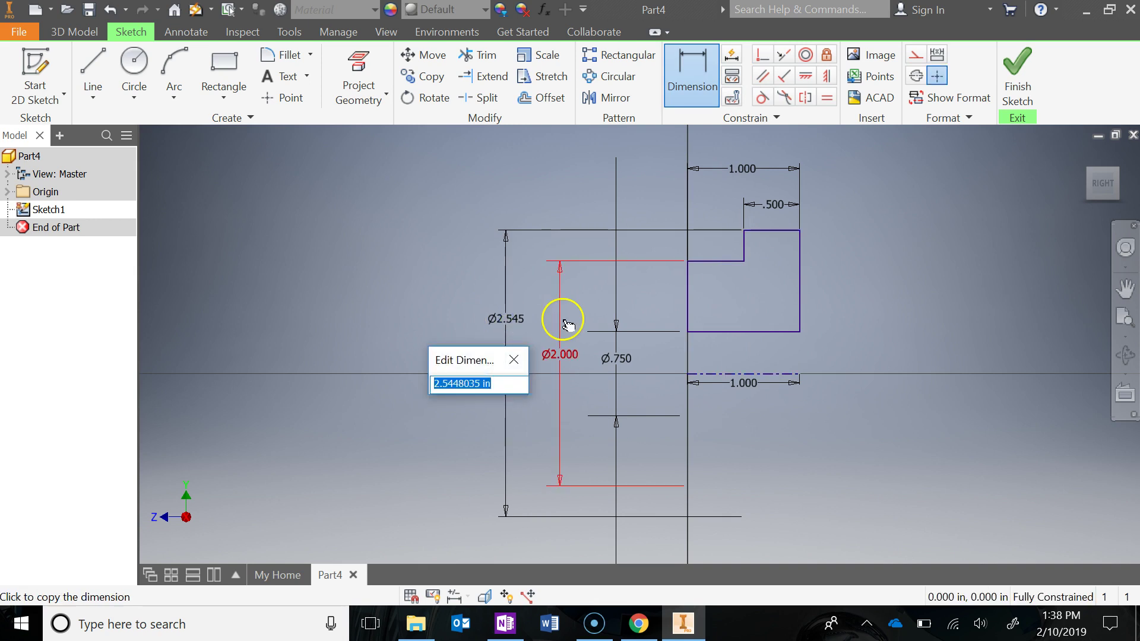
pyautogui.write('5')
pyautogui.press('Return')
pyautogui.scroll(-2, 890, 349)
pyautogui.moveTo(891, 348); pyautogui.dragTo(750, 324, button='middle')
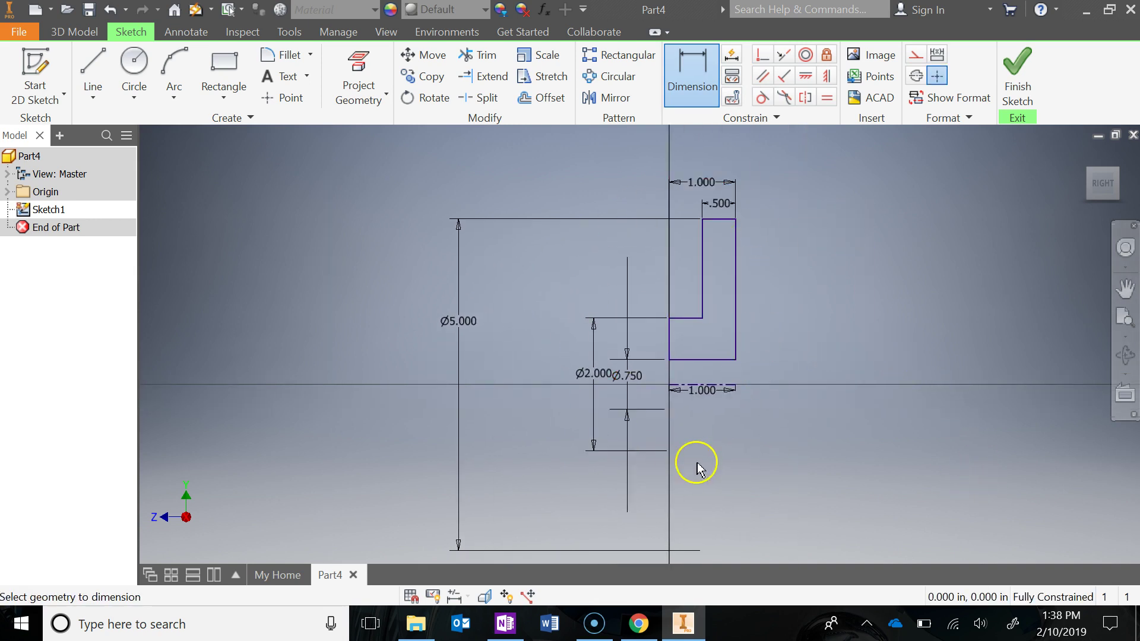
# Move the 2 in diameter dimension away from the .75 in dimension so their texts stay separate
pyautogui.rightClick(574, 372)
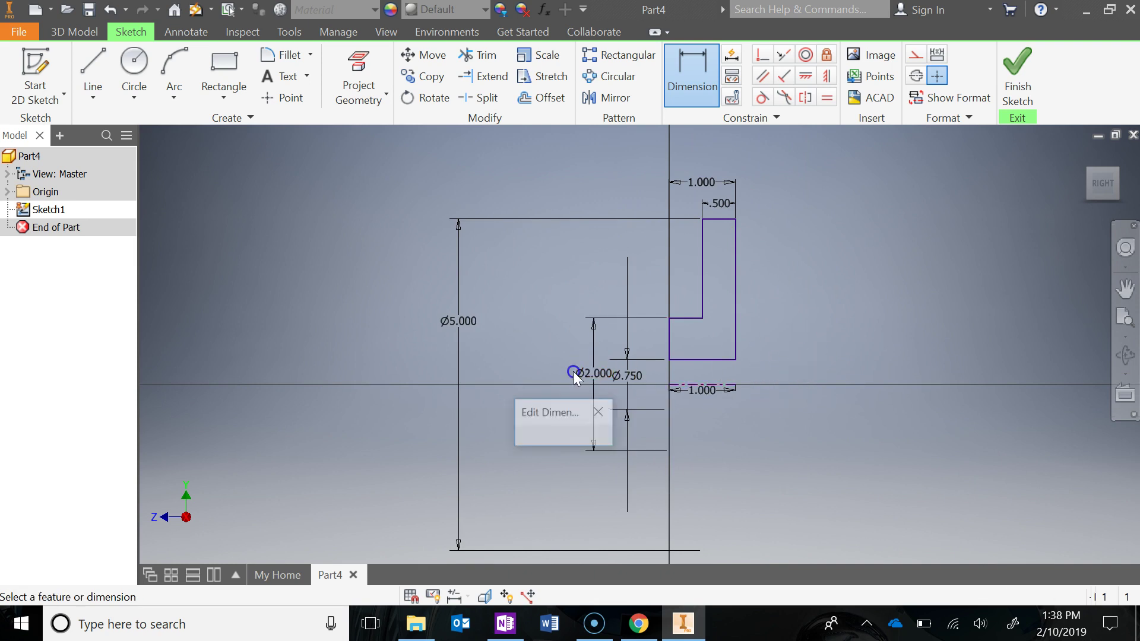
pyautogui.press('Escape')
pyautogui.moveTo(594, 376); pyautogui.dragTo(583, 378)
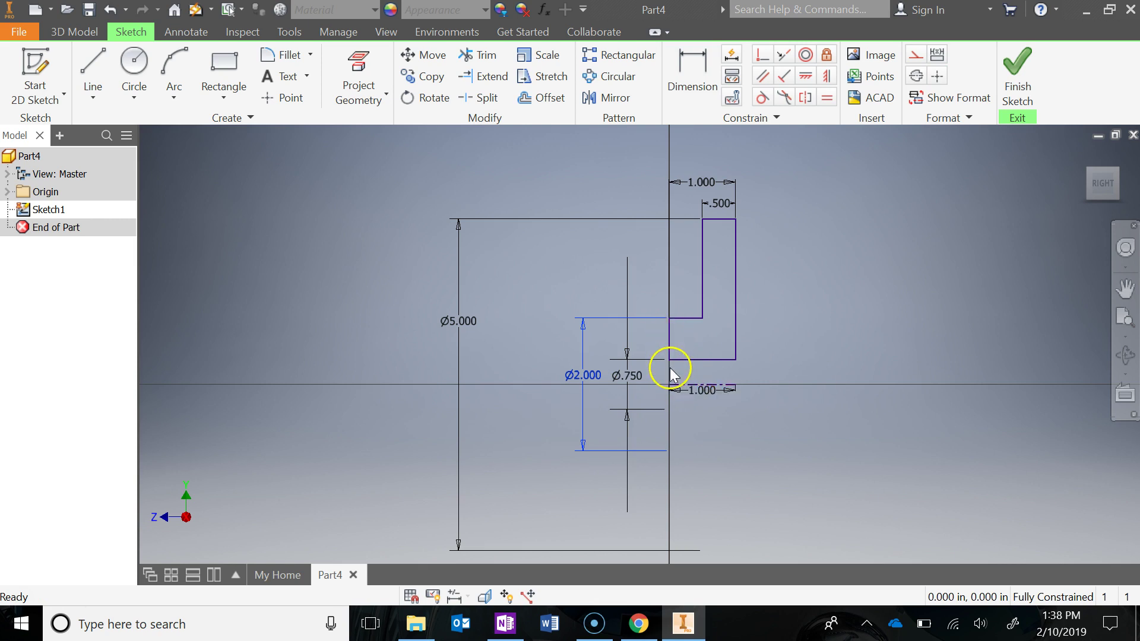
# Finish the profile sketch and revolve it as a full solid around the centerline
pyautogui.click(1017, 72)
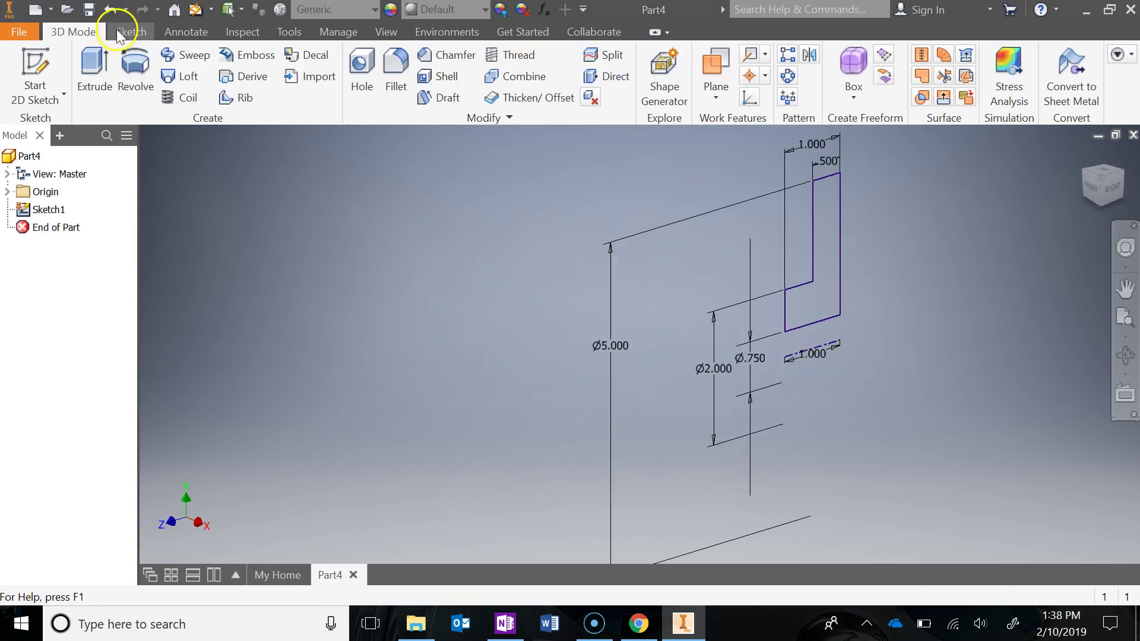
pyautogui.click(135, 74)
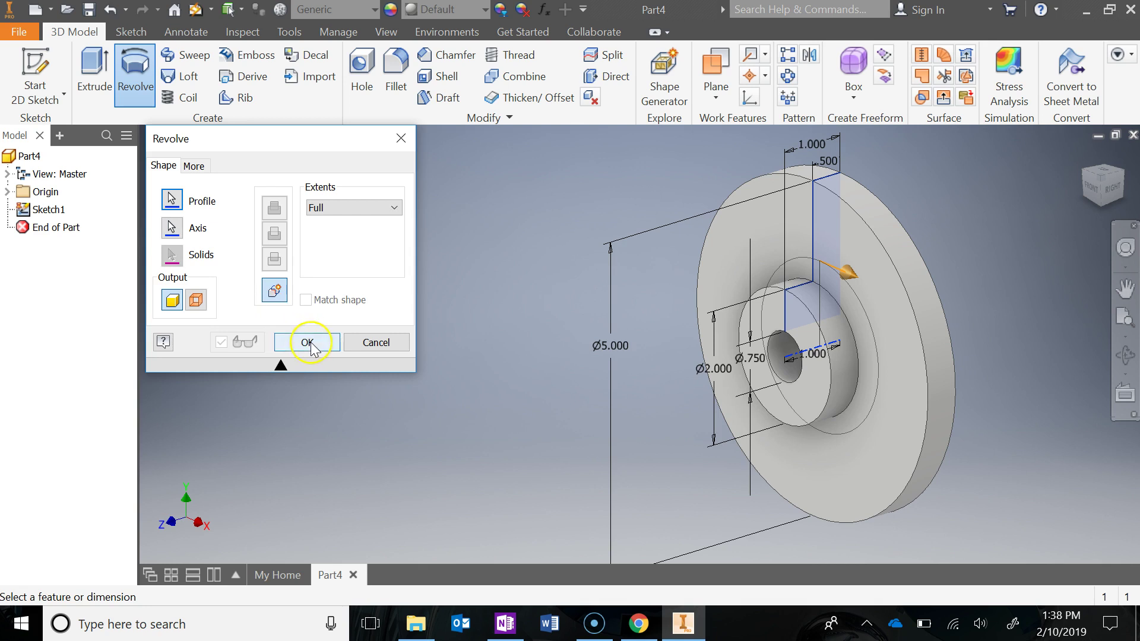
pyautogui.click(308, 343)
pyautogui.moveTo(672, 298); pyautogui.dragTo(494, 293, button='middle')
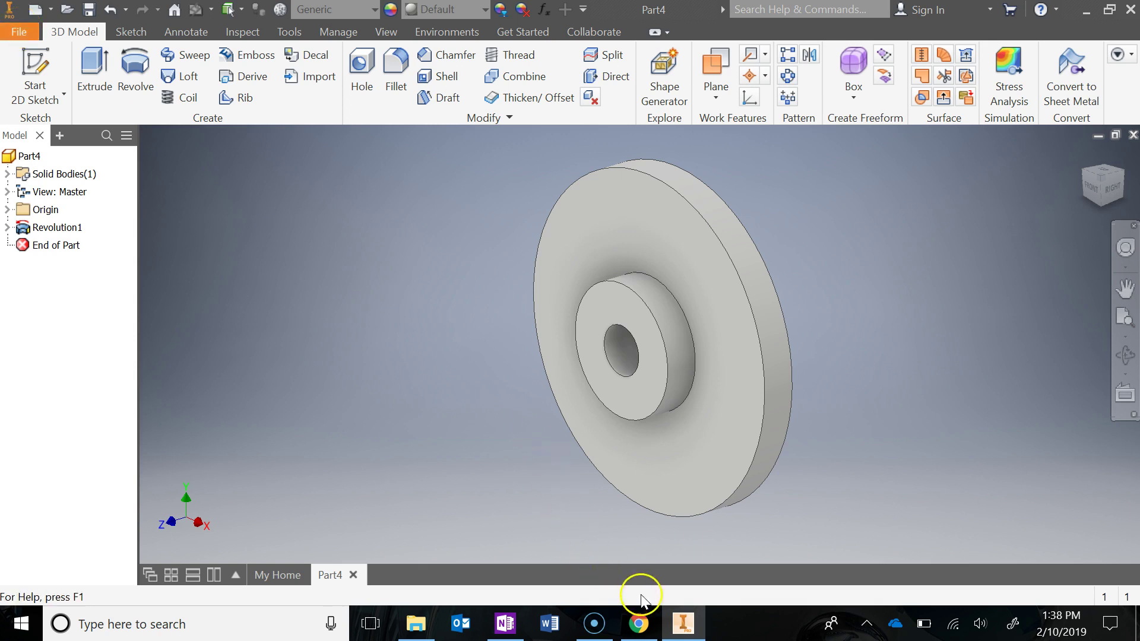
# Examine the suggested tools, key-way detail and hole location figures of the flange plate activity in Chrome
pyautogui.click(640, 628)
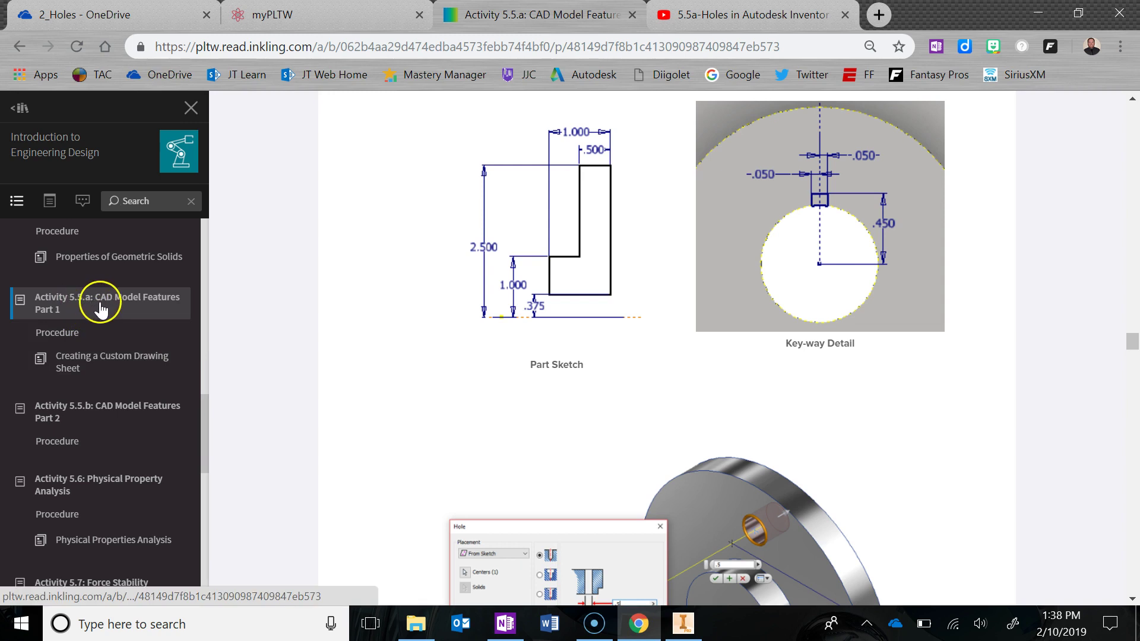
pyautogui.scroll(3, 636, 364)
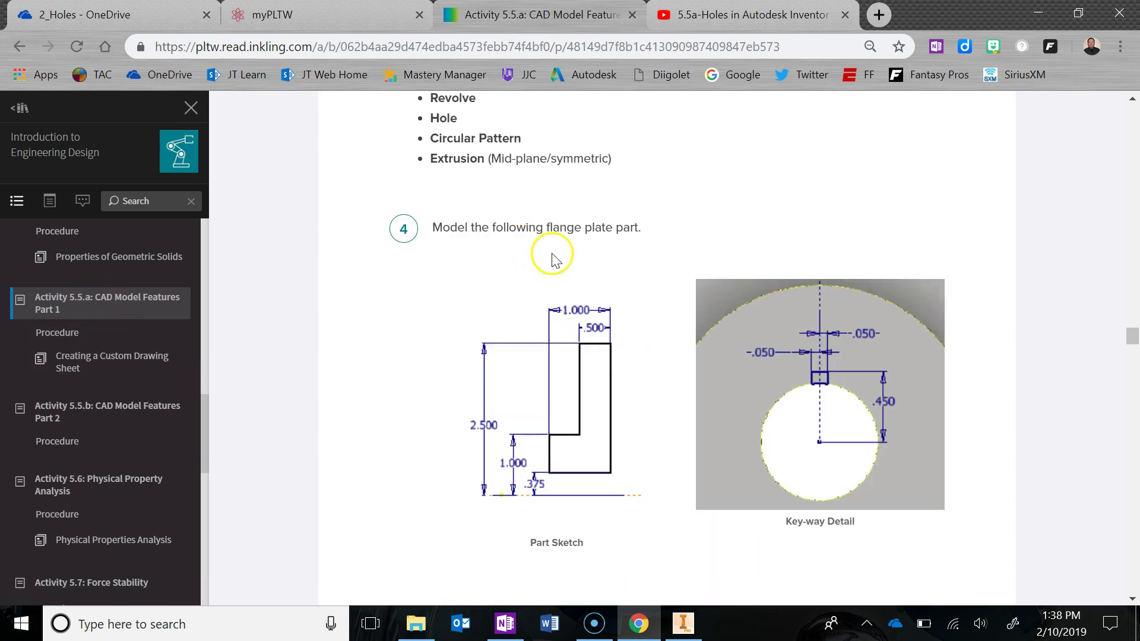
pyautogui.scroll(6, 626, 283)
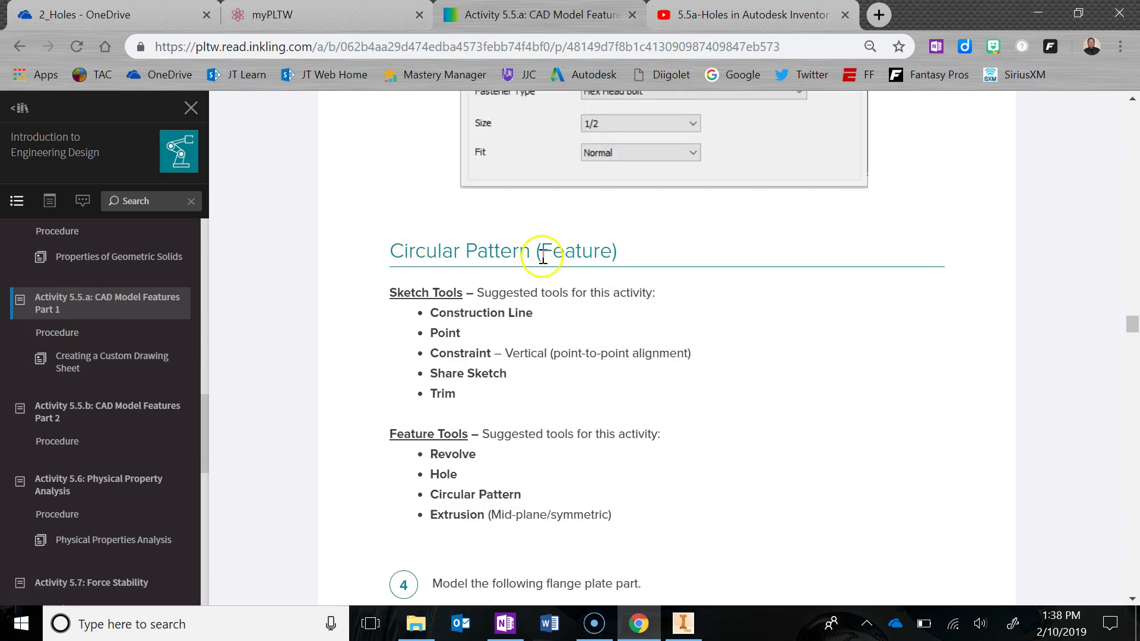
pyautogui.scroll(-8, 723, 380)
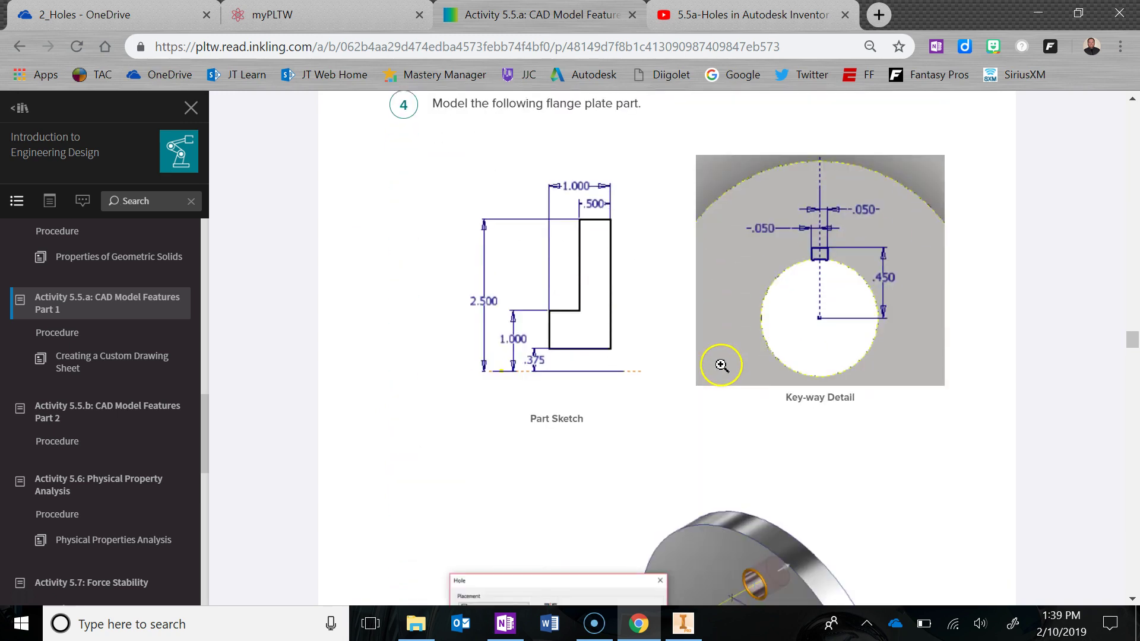
pyautogui.scroll(-4, 721, 365)
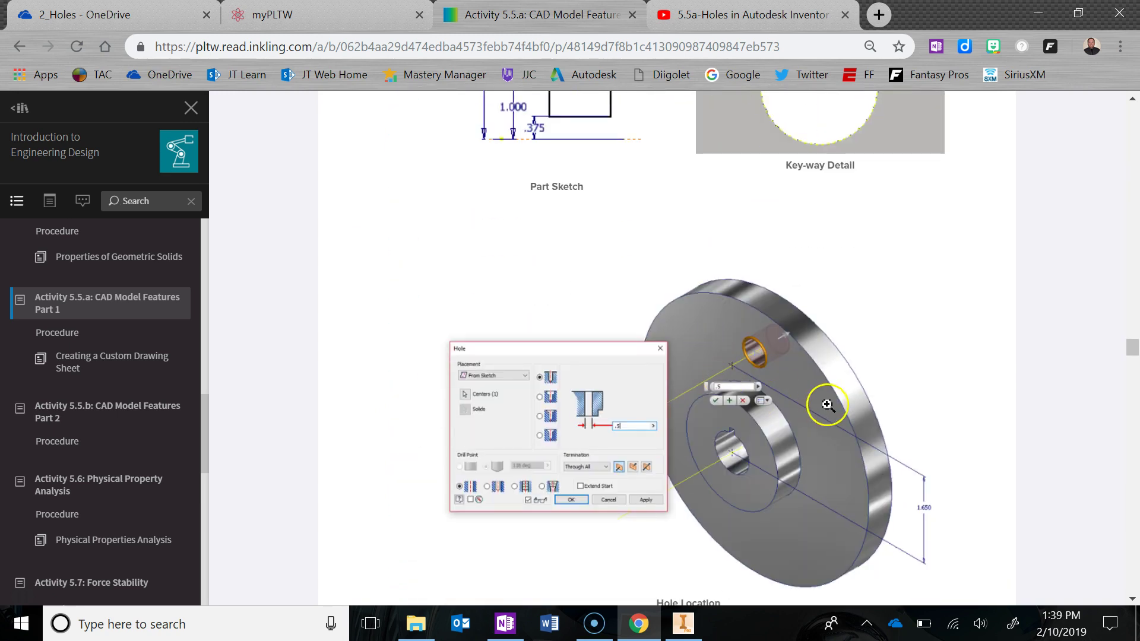
pyautogui.scroll(-2, 827, 405)
pyautogui.scroll(1, 870, 416)
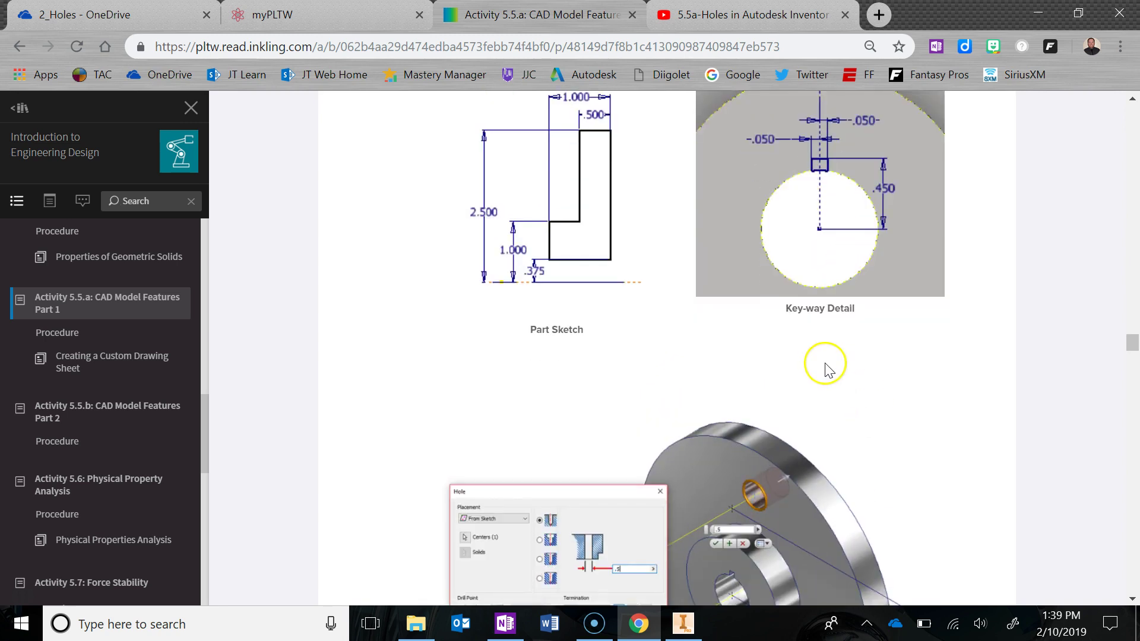
pyautogui.scroll(-3, 827, 364)
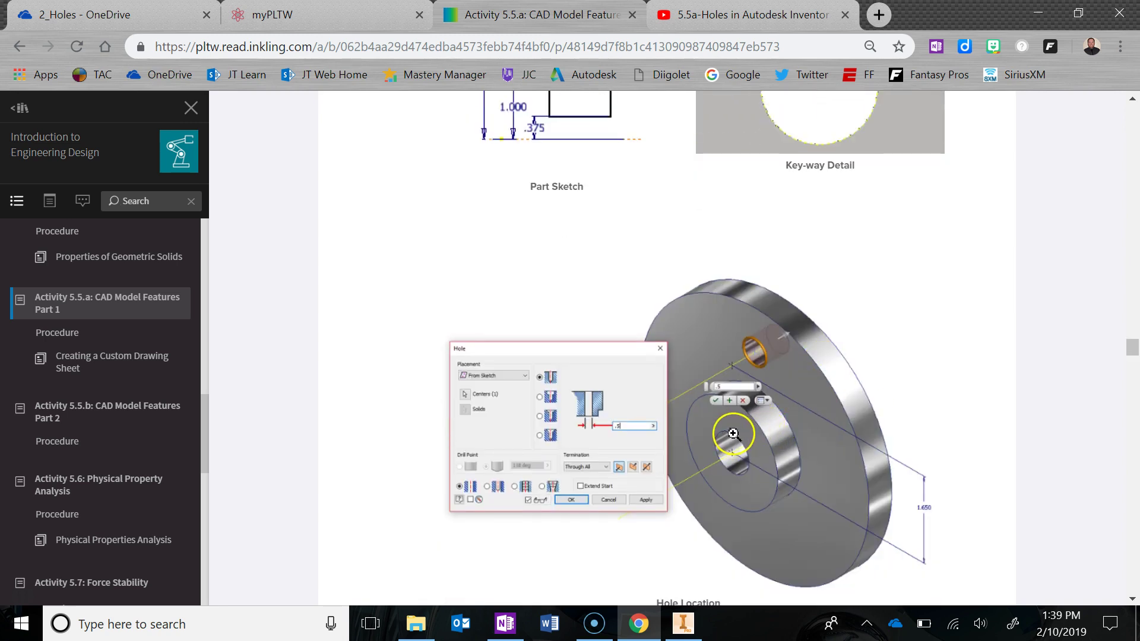
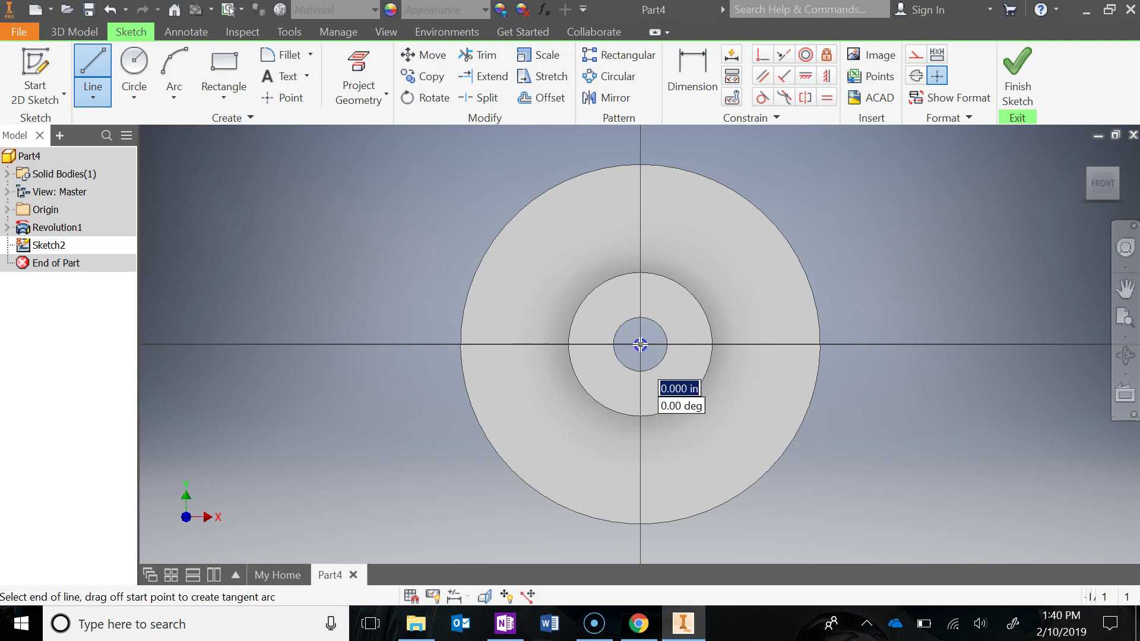
# Draw a .45 in vertical line upward from the origin in the front sketch and convert it to construction
pyautogui.write('.45')
pyautogui.press('Return')
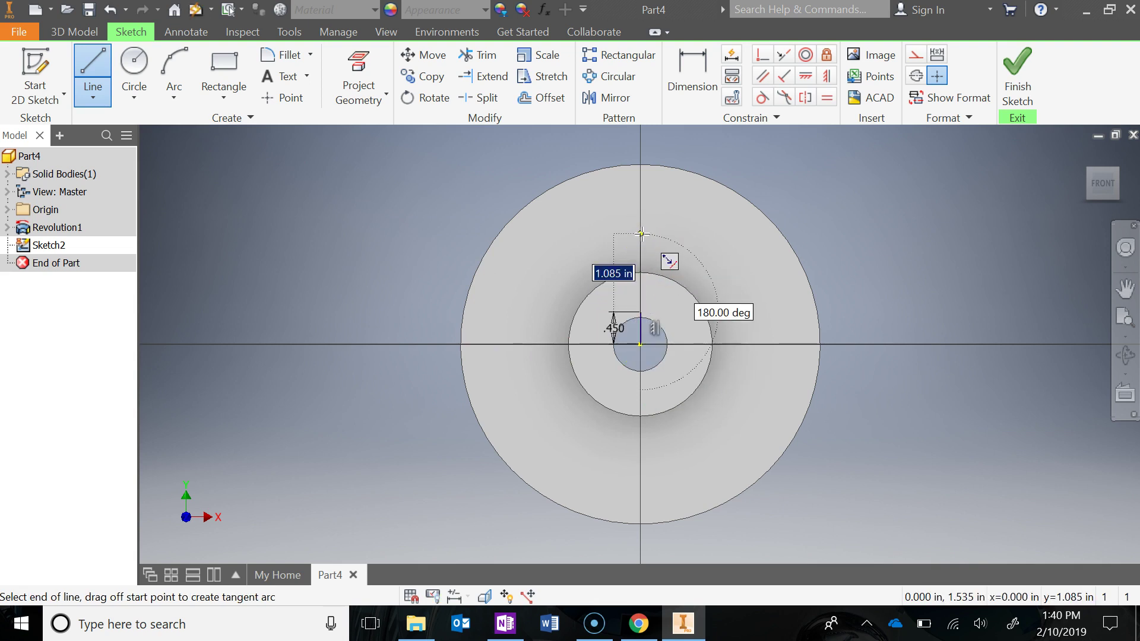
pyautogui.press('Escape')
pyautogui.scroll(3, 631, 326)
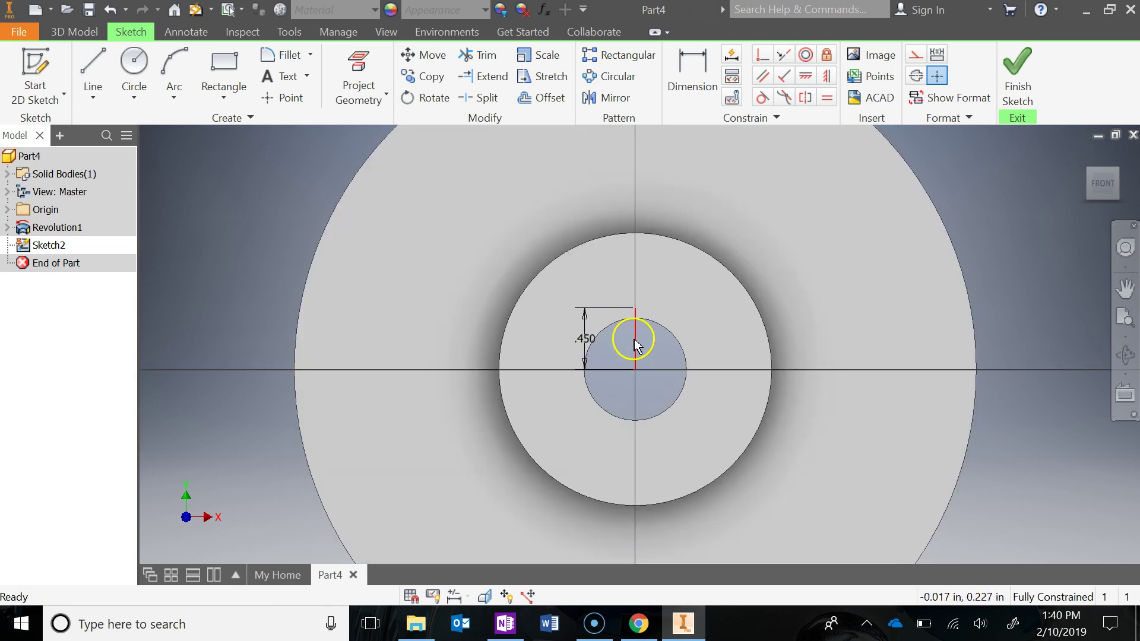
pyautogui.click(634, 342)
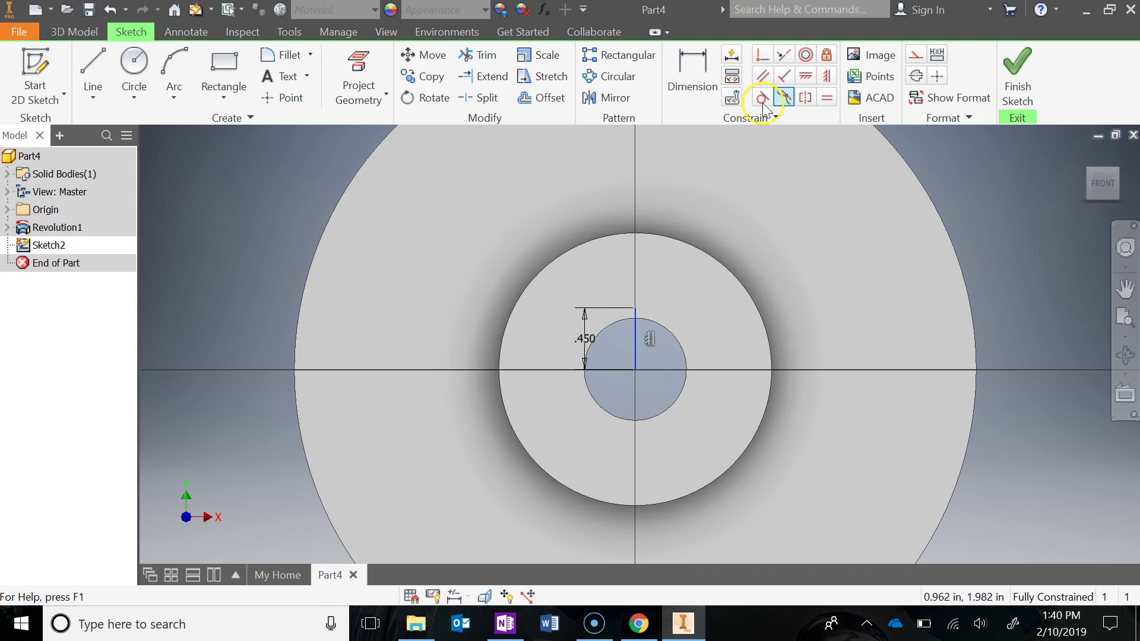
pyautogui.click(802, 288)
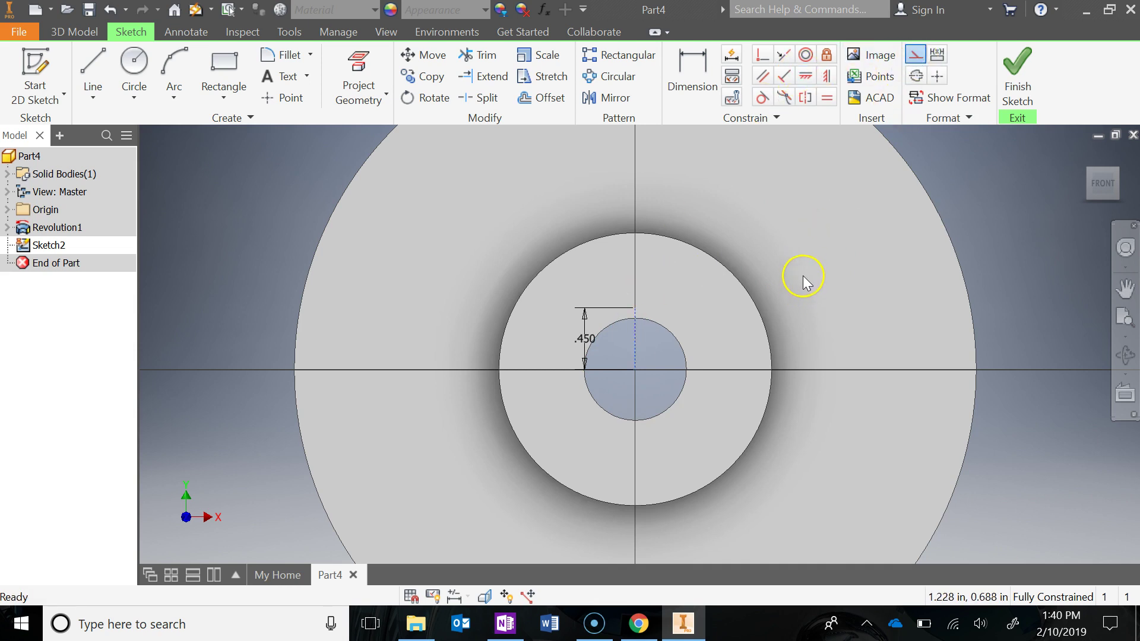
# Draw a separate .1 in horizontal line on the hub face, just above and right of the construction line's upper end
pyautogui.click(98, 66)
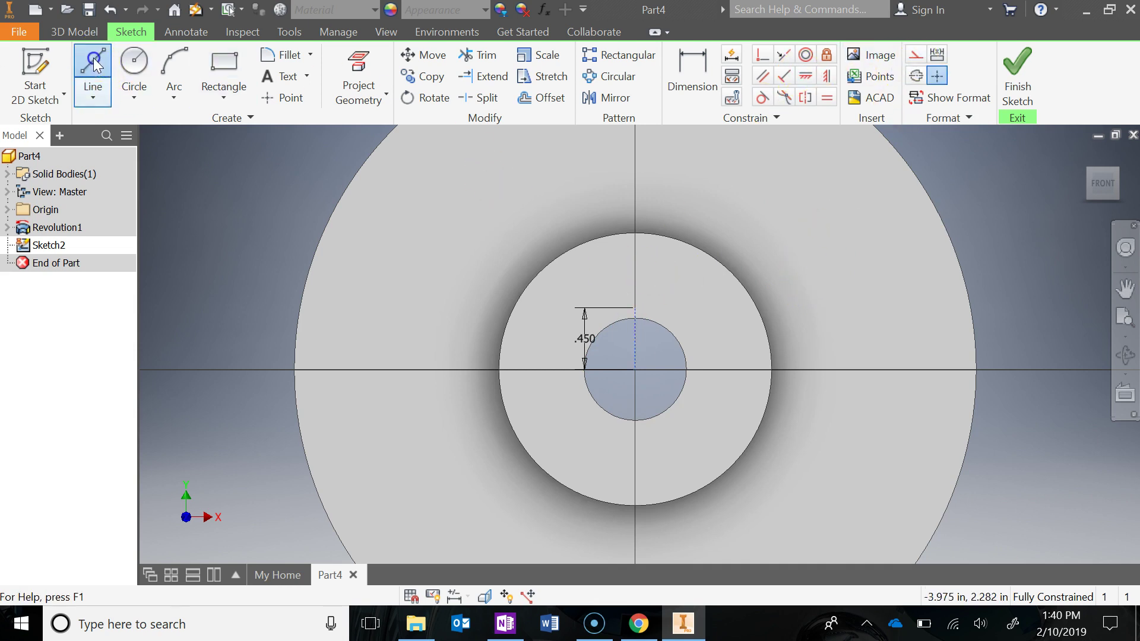
pyautogui.click(667, 281)
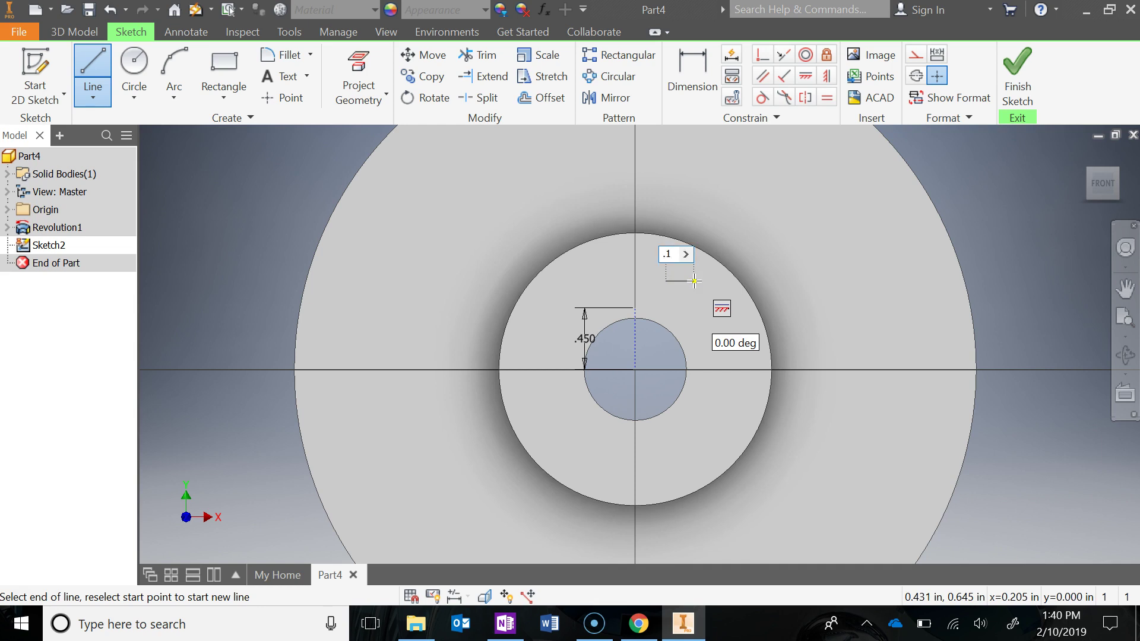
pyautogui.write('.1')
pyautogui.press('Return')
pyautogui.press('Escape')
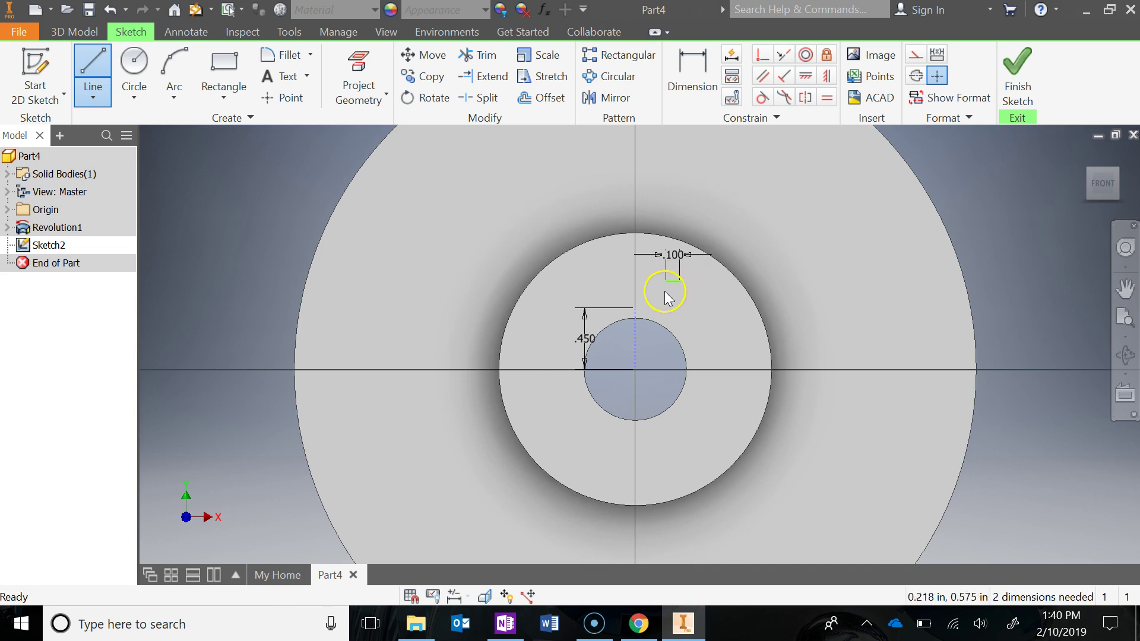
# Make the midpoint of the .1 in horizontal line coincident with the upper endpoint of the construction line
pyautogui.scroll(3, 669, 289)
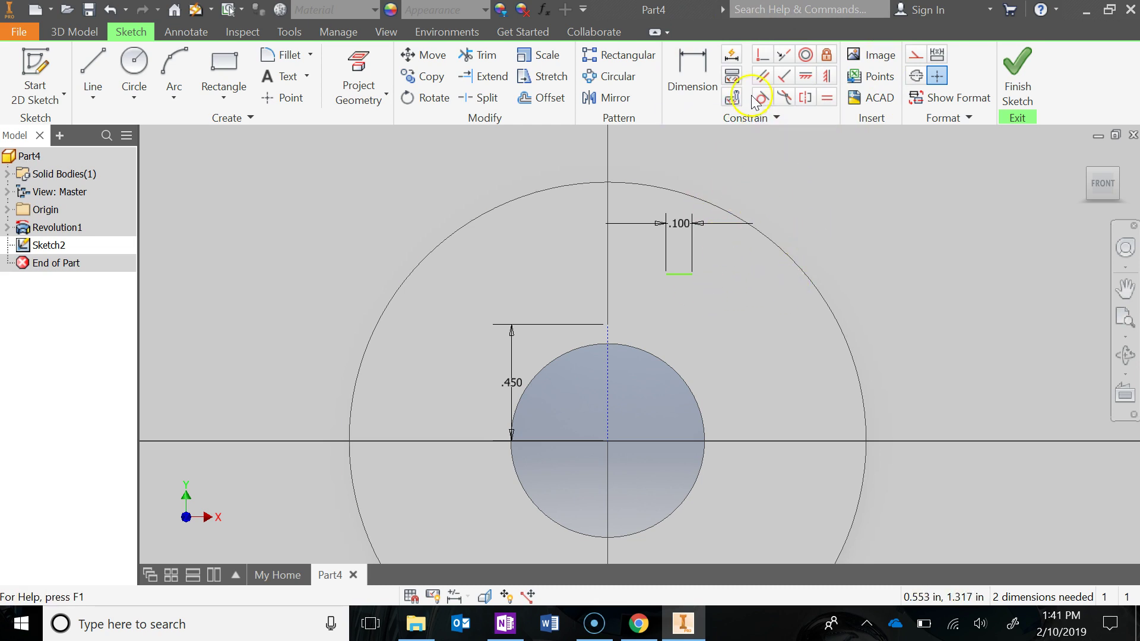
pyautogui.click(763, 57)
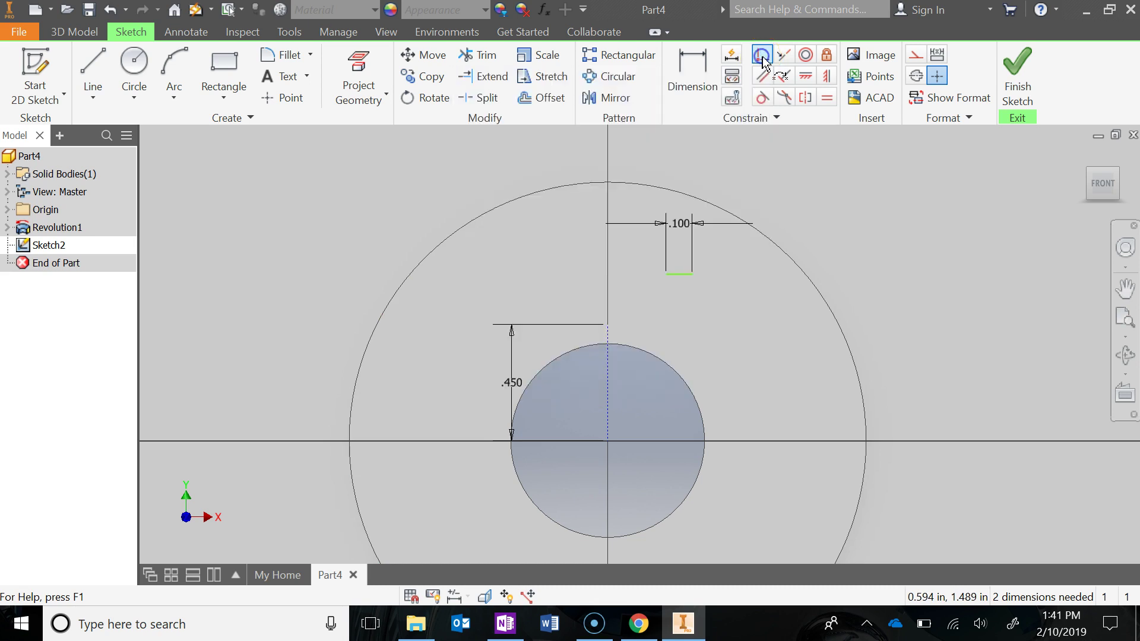
pyautogui.click(679, 274)
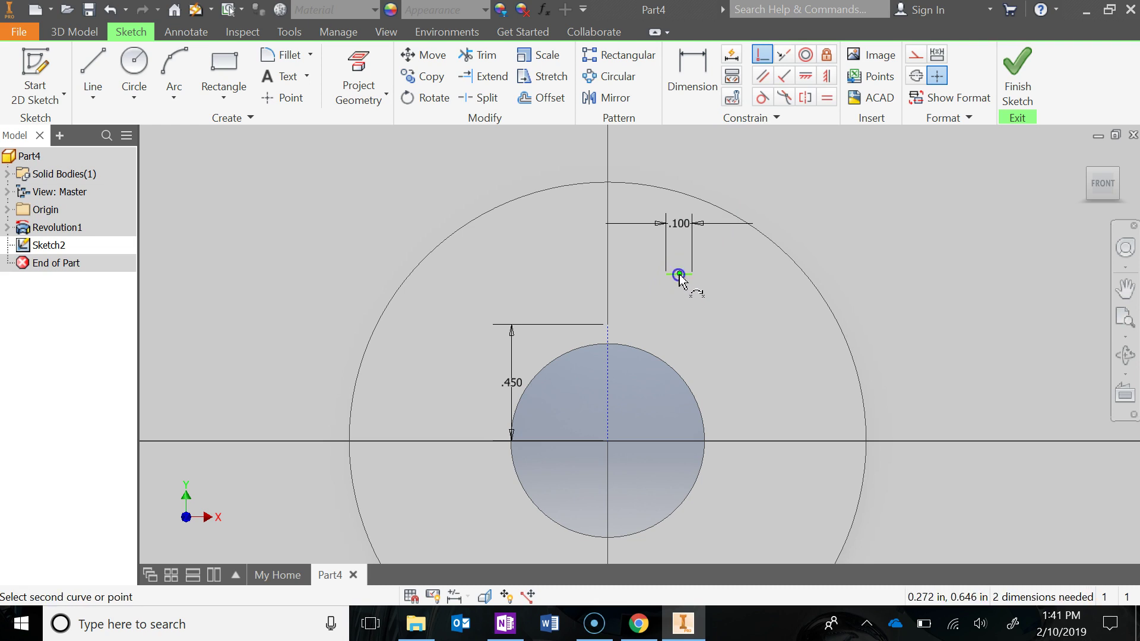
pyautogui.click(608, 324)
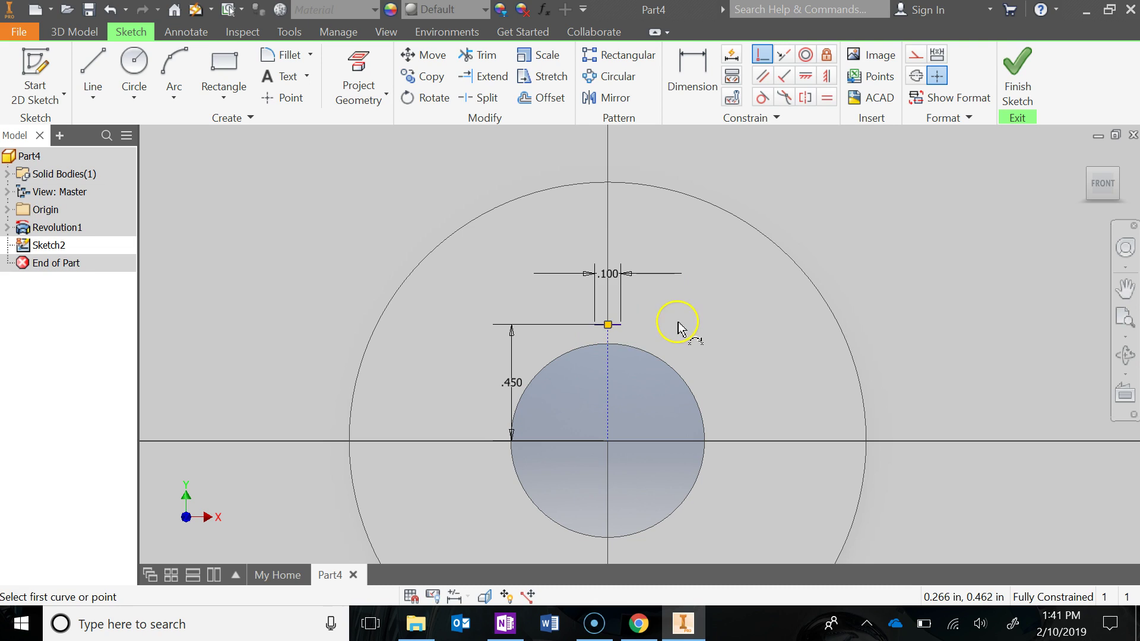
pyautogui.scroll(2, 611, 319)
pyautogui.moveTo(648, 313); pyautogui.dragTo(675, 240, button='middle')
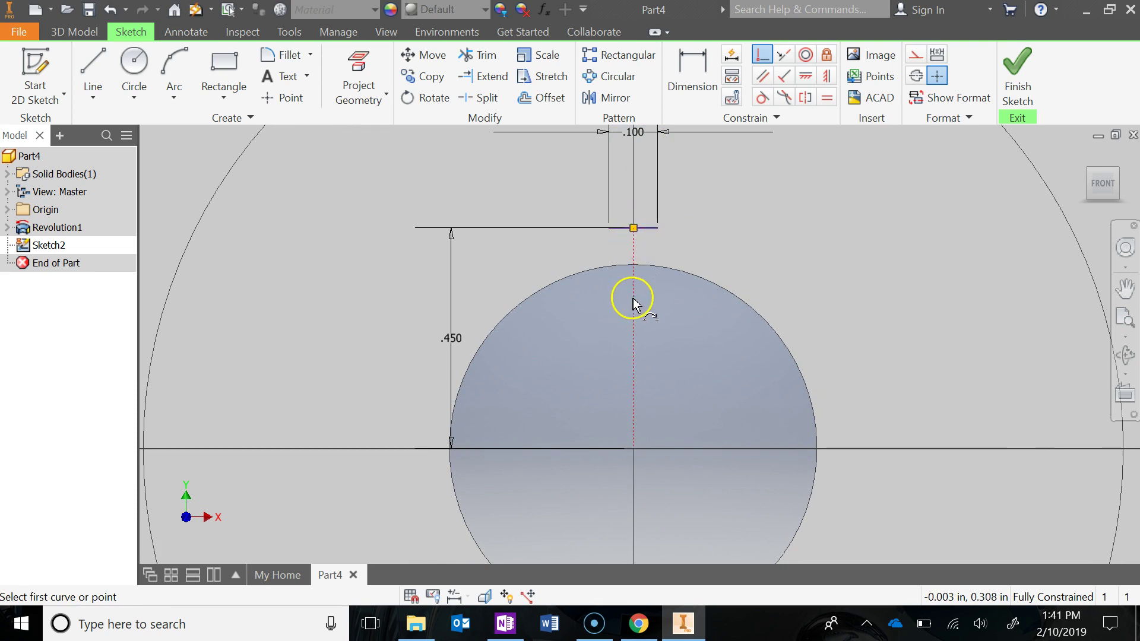
pyautogui.press('Escape')
# Draw a vertical line about .11 in long down from the right end of the .1 in line, crossing the hole edge
pyautogui.scroll(3, 809, 242)
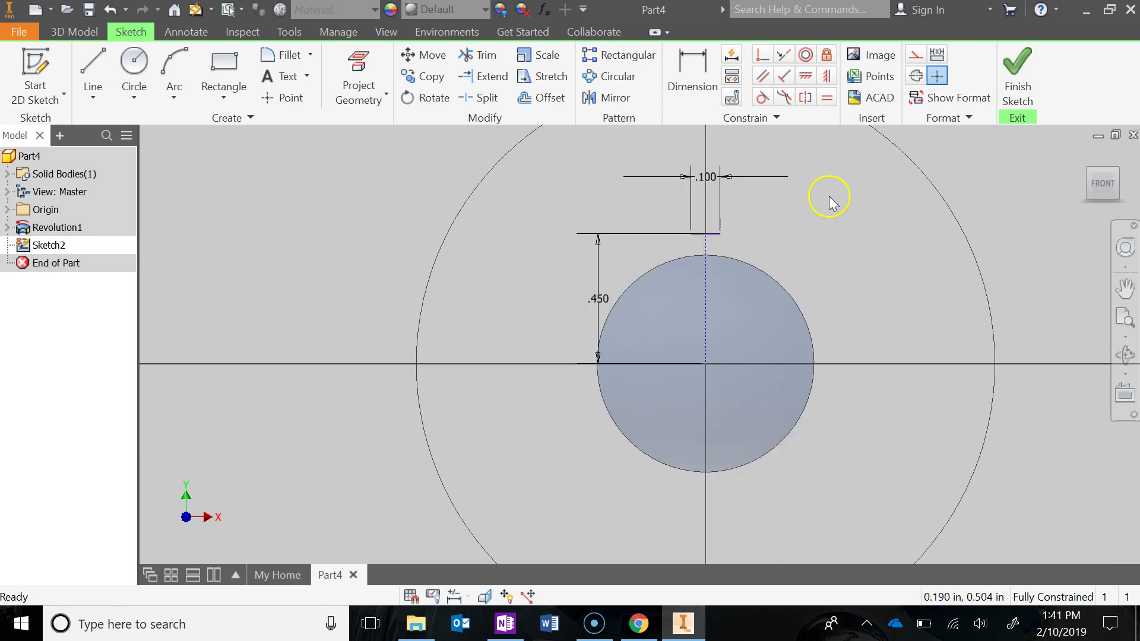
pyautogui.click(93, 80)
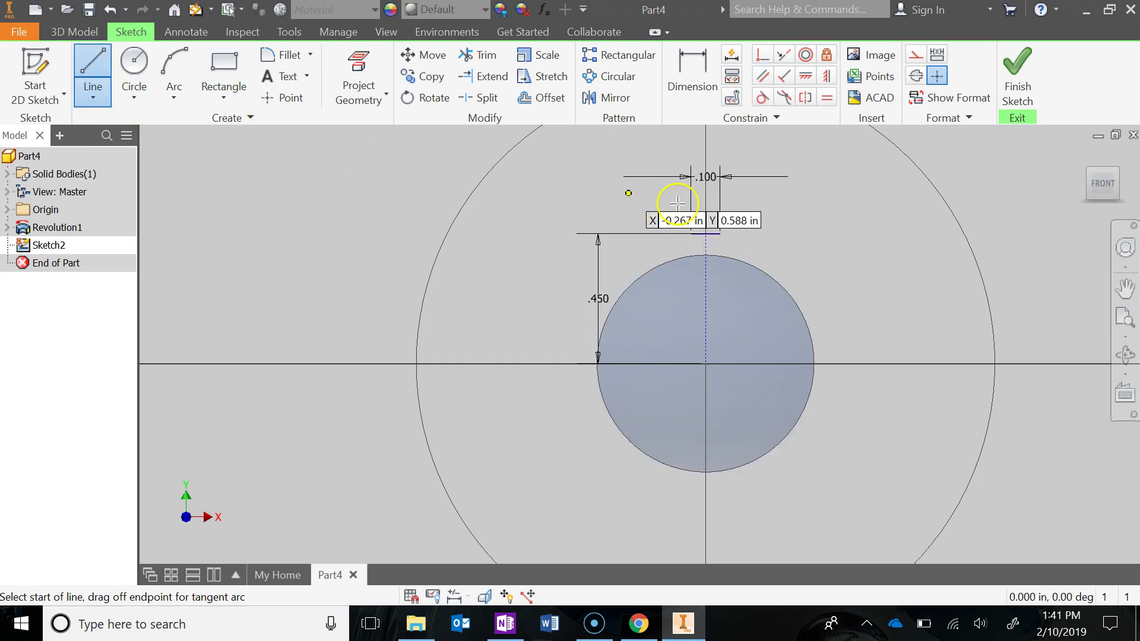
pyautogui.click(716, 234)
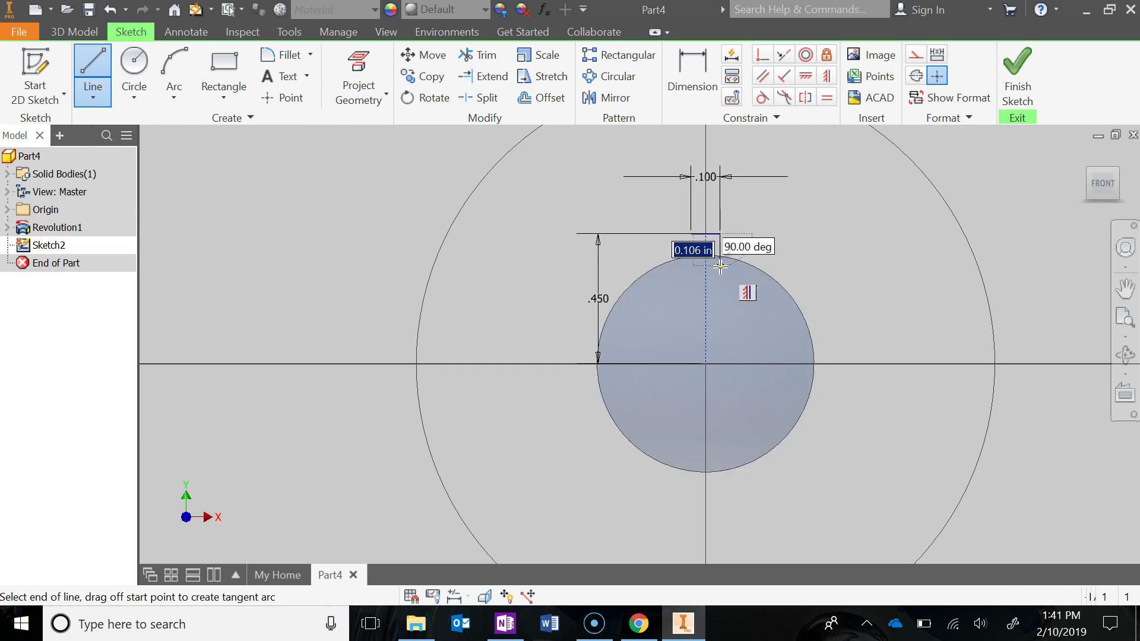
pyautogui.scroll(5, 723, 273)
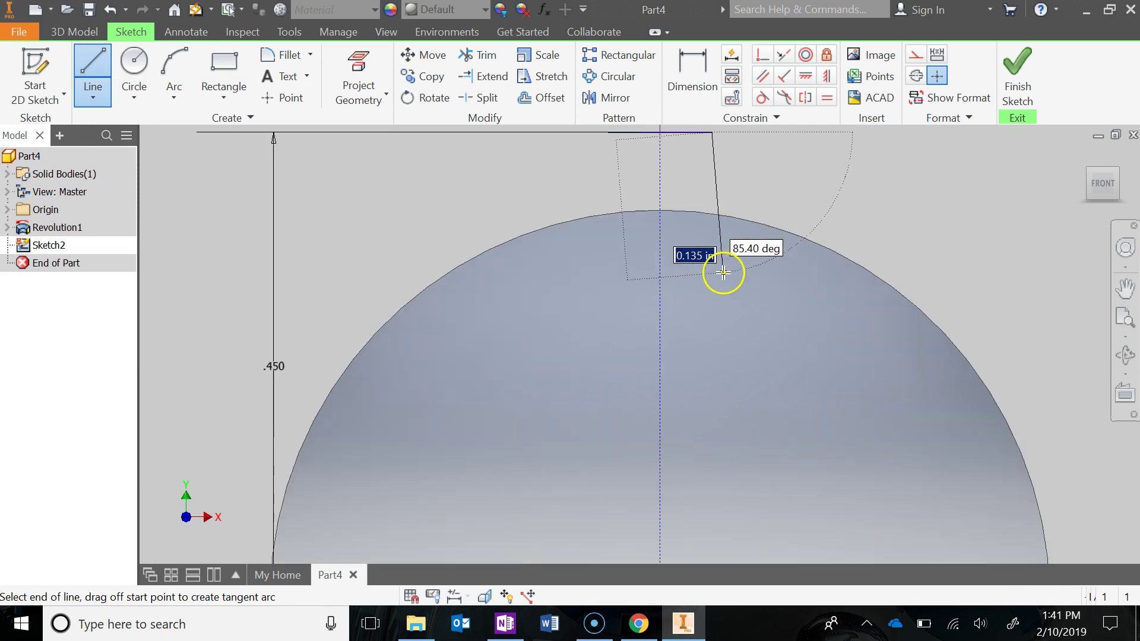
pyautogui.click(712, 243)
pyautogui.press('Escape')
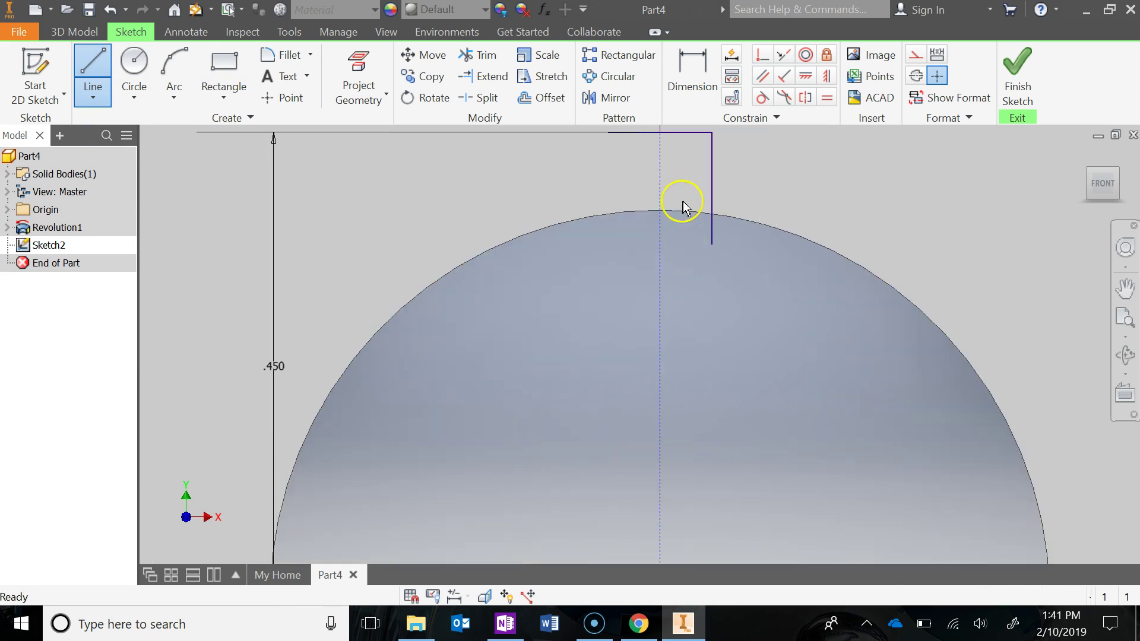
# Draw a matching vertical line about .11 in long down from the left end of the .1 in line into the hole
pyautogui.click(93, 70)
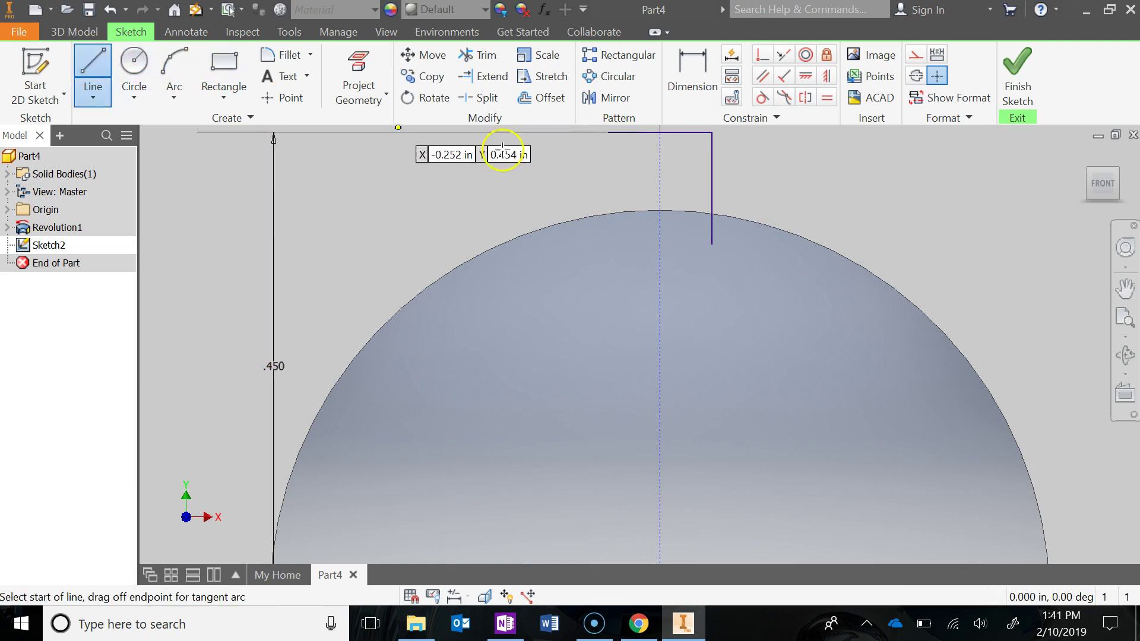
pyautogui.click(607, 133)
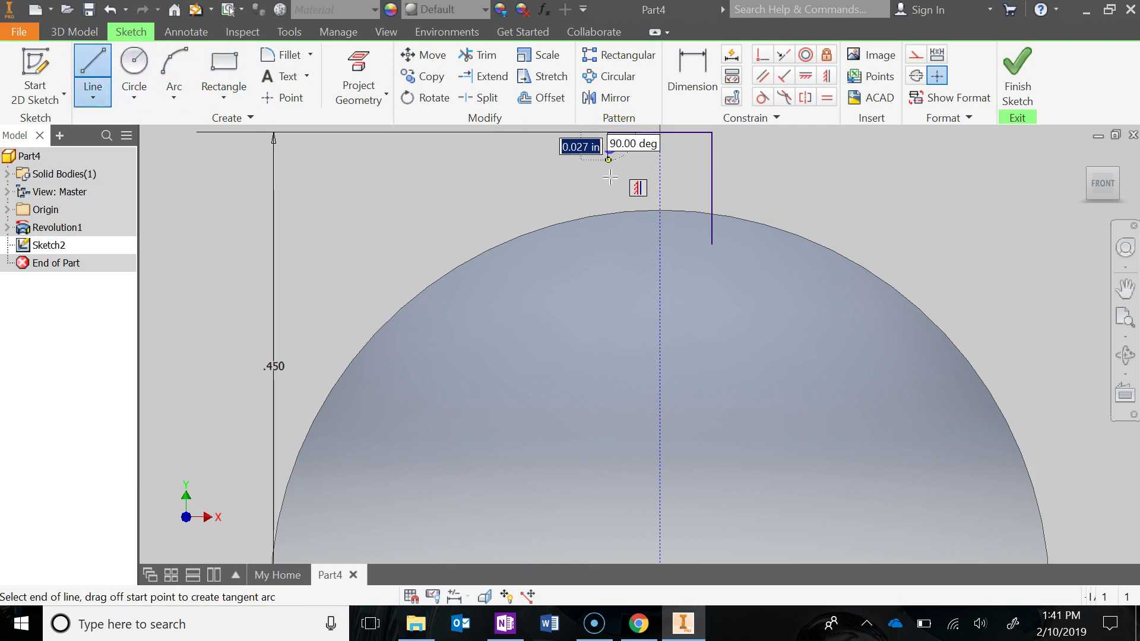
pyautogui.click(607, 243)
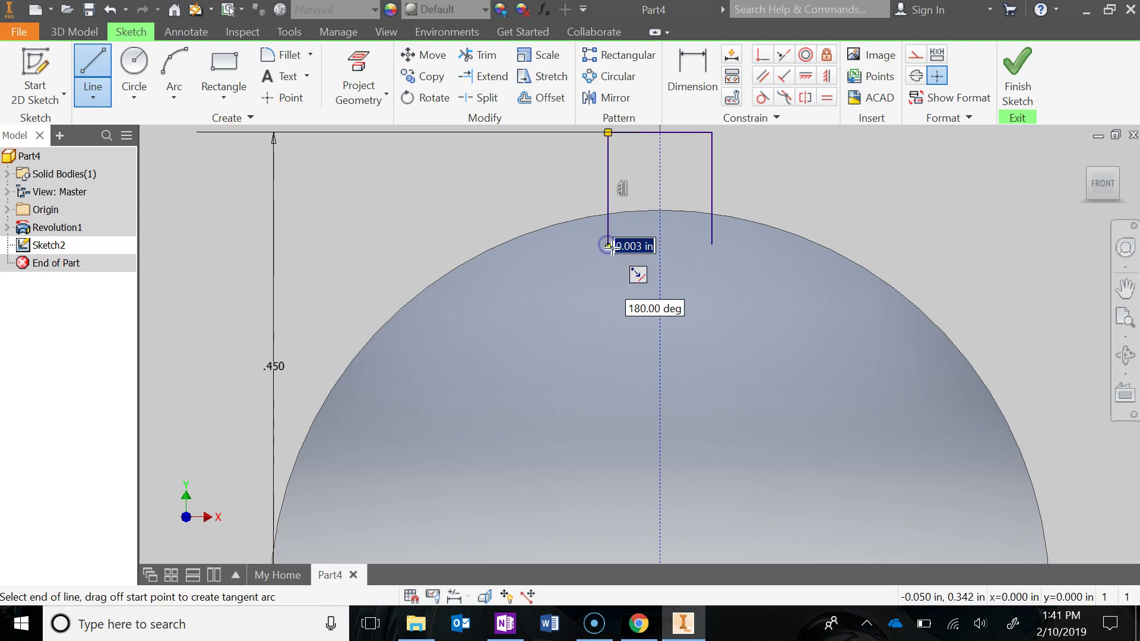
pyautogui.press('Escape')
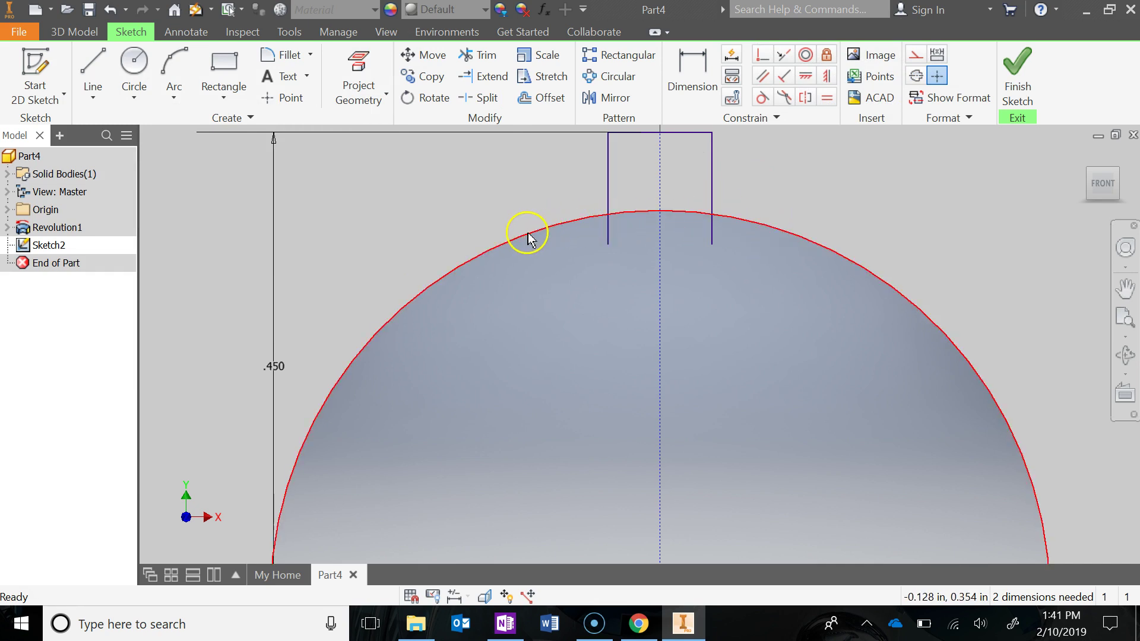
# Project the circular edge of the center hole into the key-way sketch
pyautogui.click(364, 64)
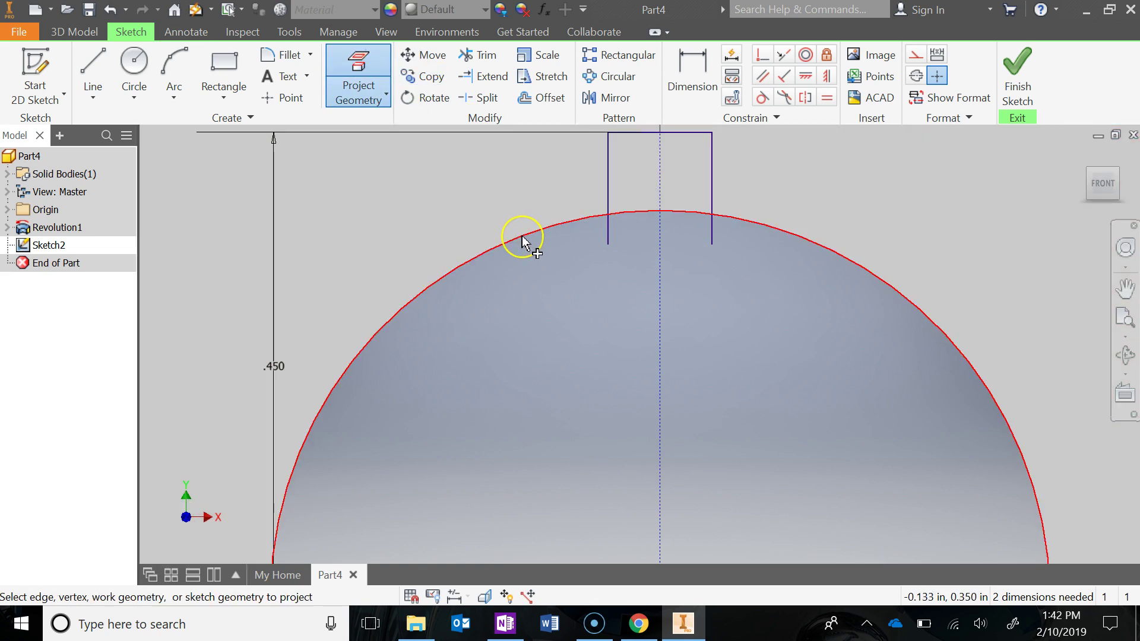
pyautogui.click(580, 312)
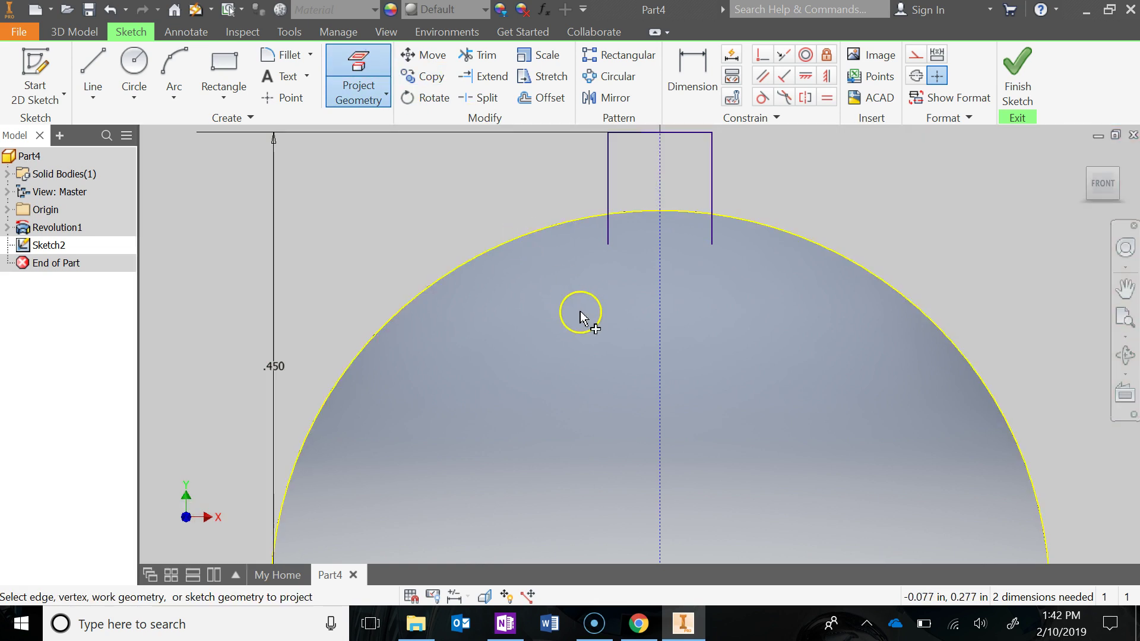
pyautogui.click(543, 252)
pyautogui.press('Escape')
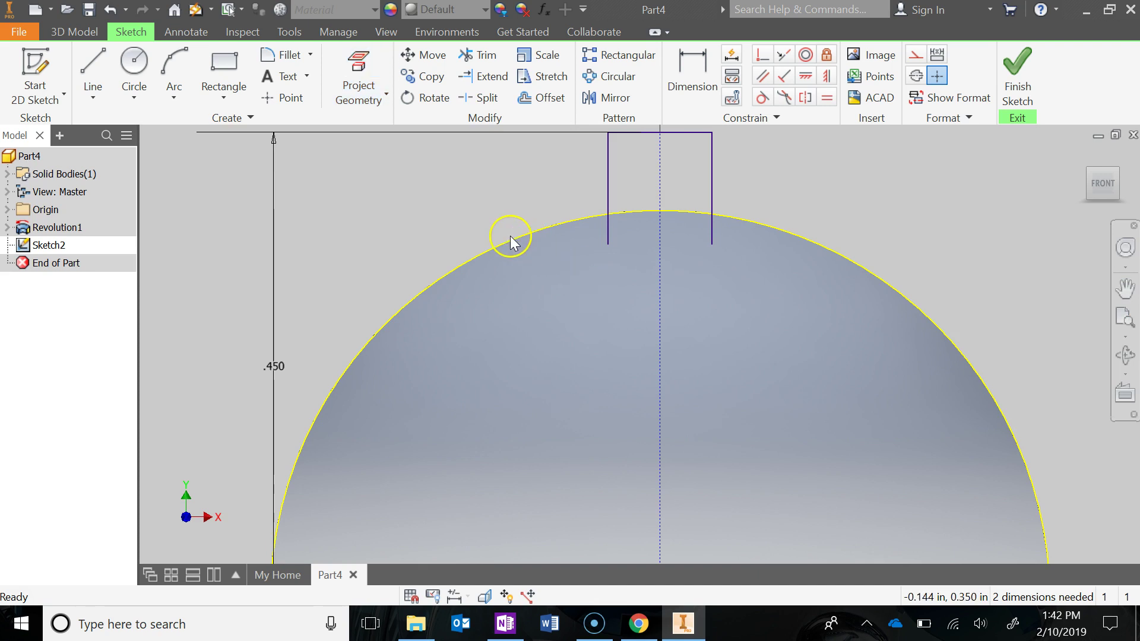
# Trim the portions of both vertical key-way lines that extend inside the projected hole circle
pyautogui.click(580, 301)
pyautogui.scroll(-3, 596, 299)
pyautogui.moveTo(598, 298); pyautogui.dragTo(529, 259, button='middle')
pyautogui.click(695, 241)
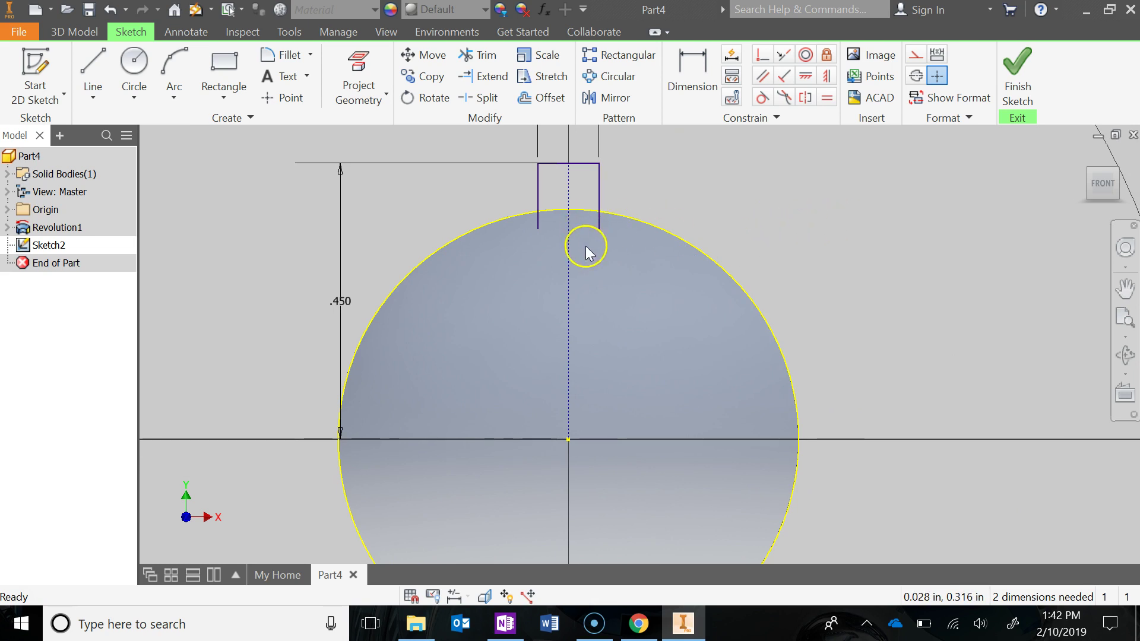
pyautogui.scroll(2, 586, 247)
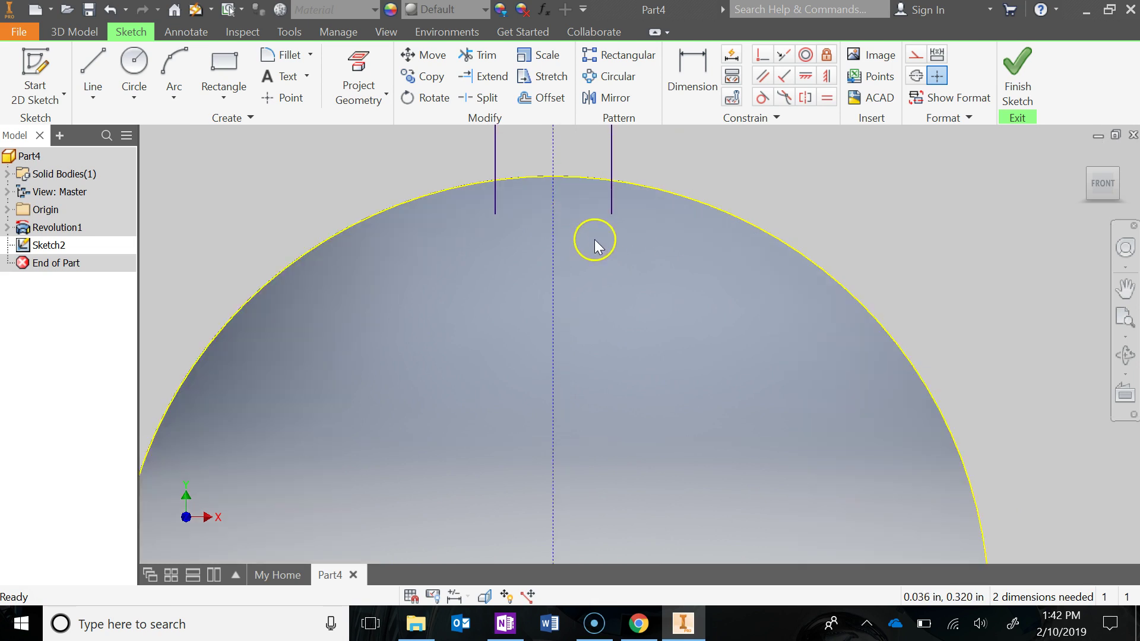
pyautogui.click(483, 55)
pyautogui.click(495, 208)
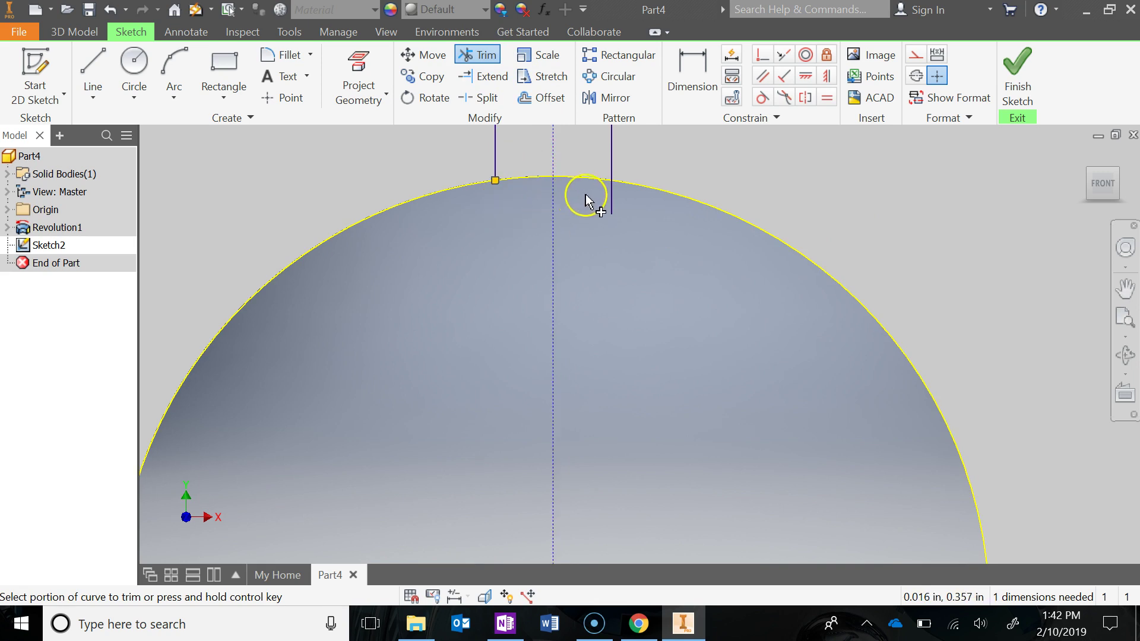
pyautogui.click(611, 200)
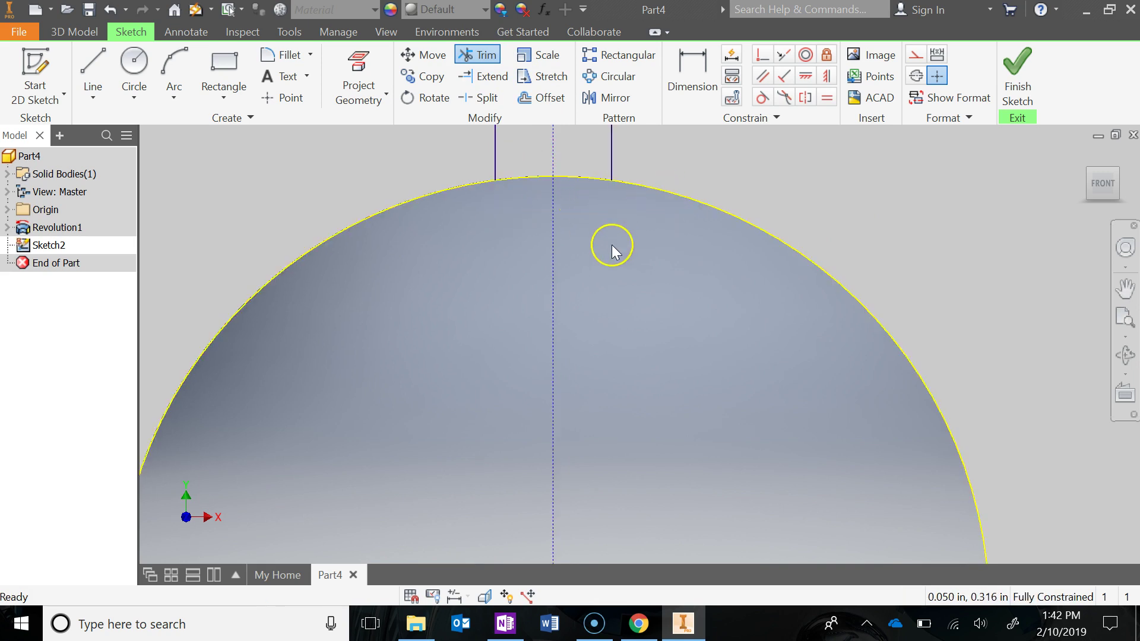
# Draw a three-point arc between the lower ends of the vertical lines, passing through the hole edge on the construction line
pyautogui.press('F2')
pyautogui.moveTo(585, 203); pyautogui.dragTo(565, 290)
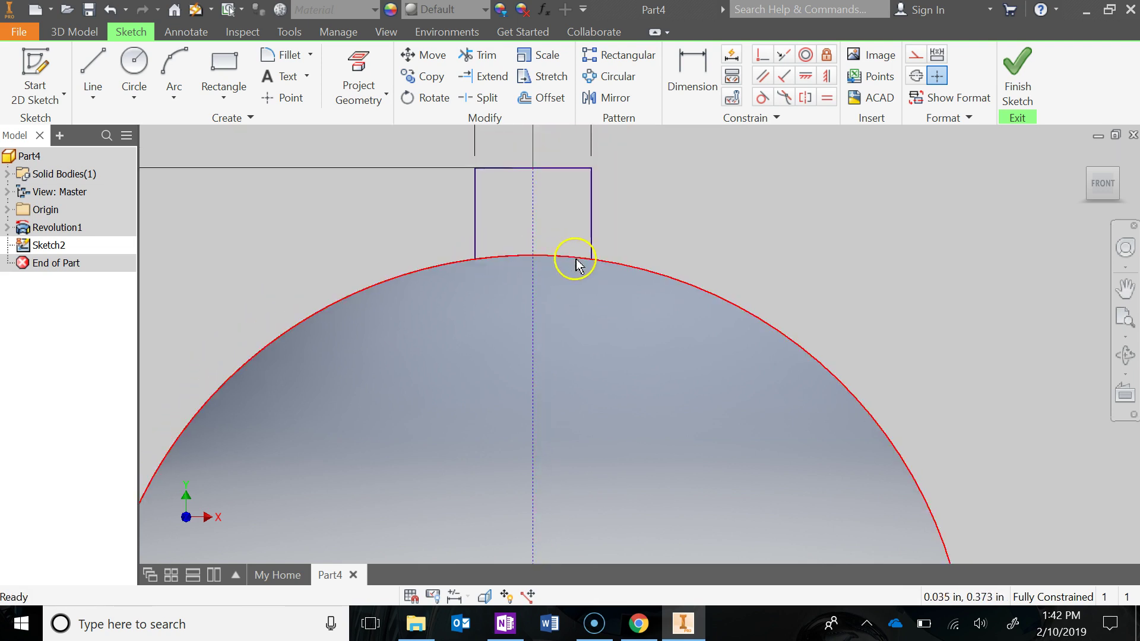
pyautogui.click(173, 67)
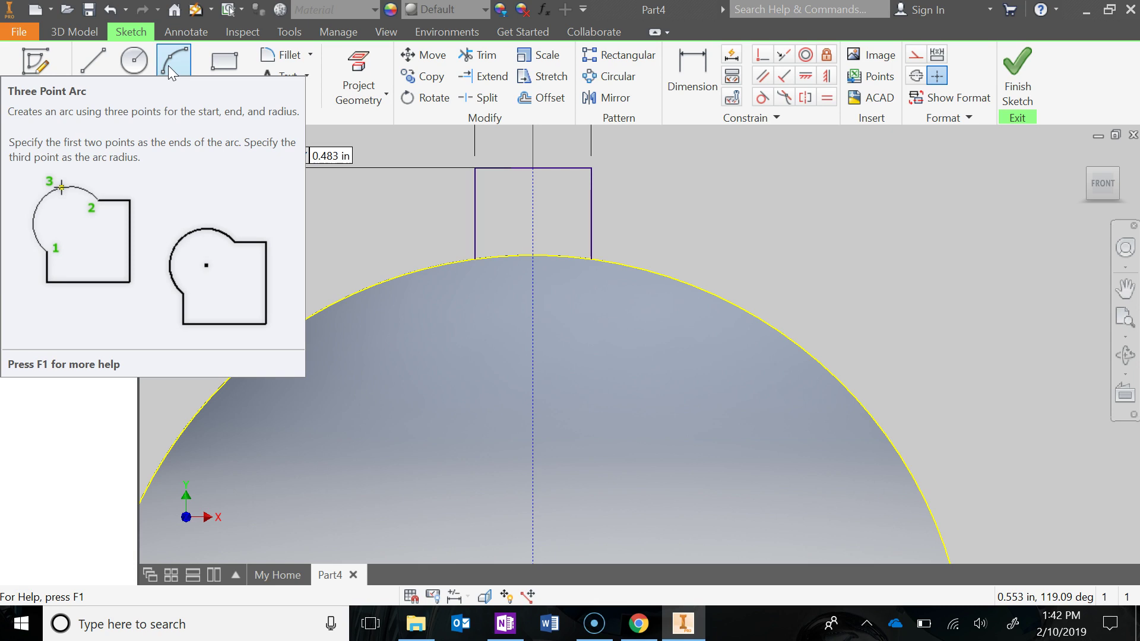
pyautogui.click(168, 65)
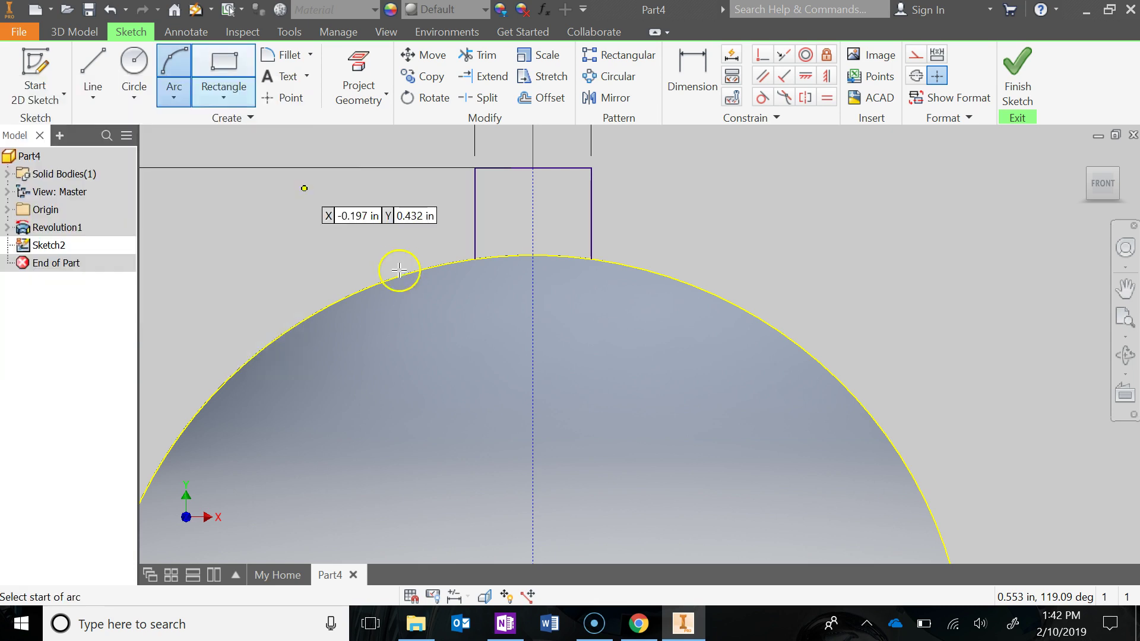
pyautogui.click(475, 259)
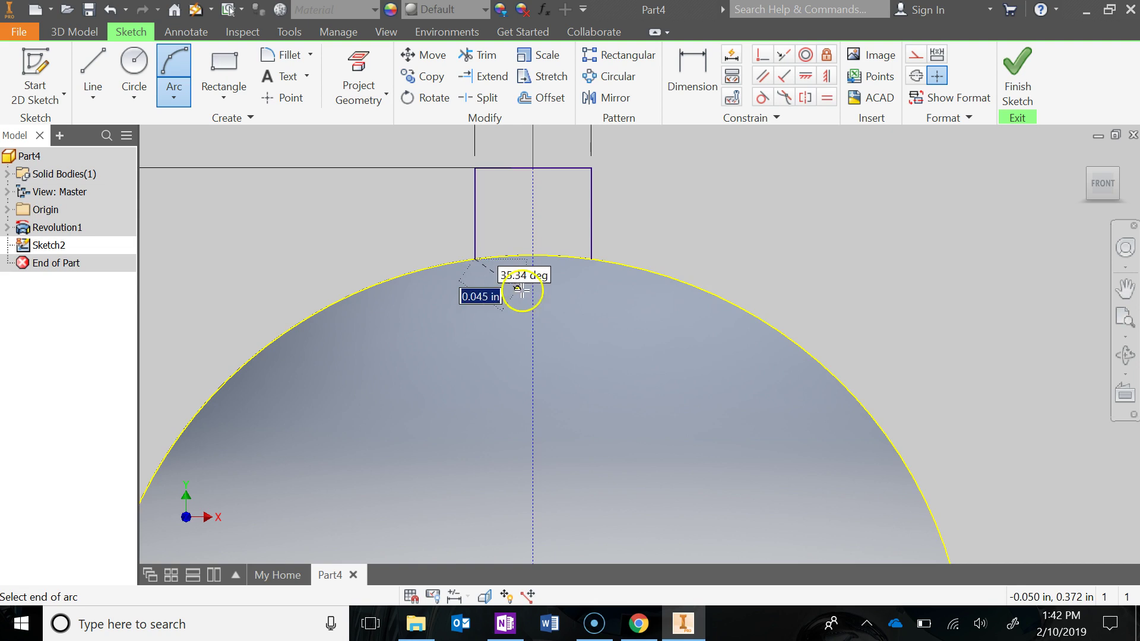
pyautogui.click(592, 259)
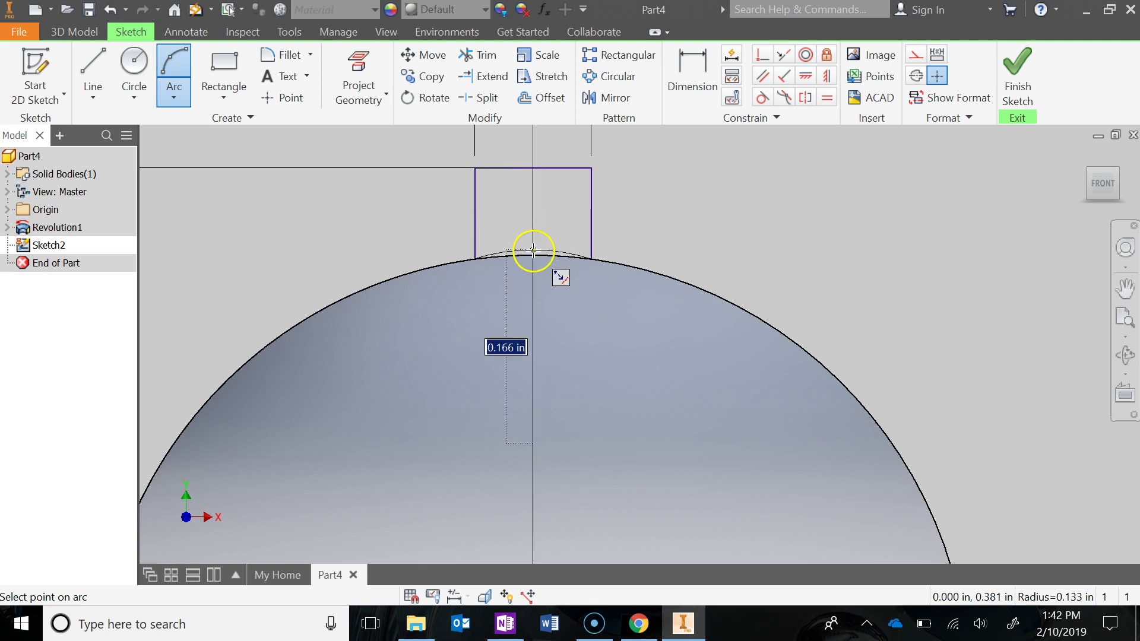
pyautogui.scroll(5, 533, 249)
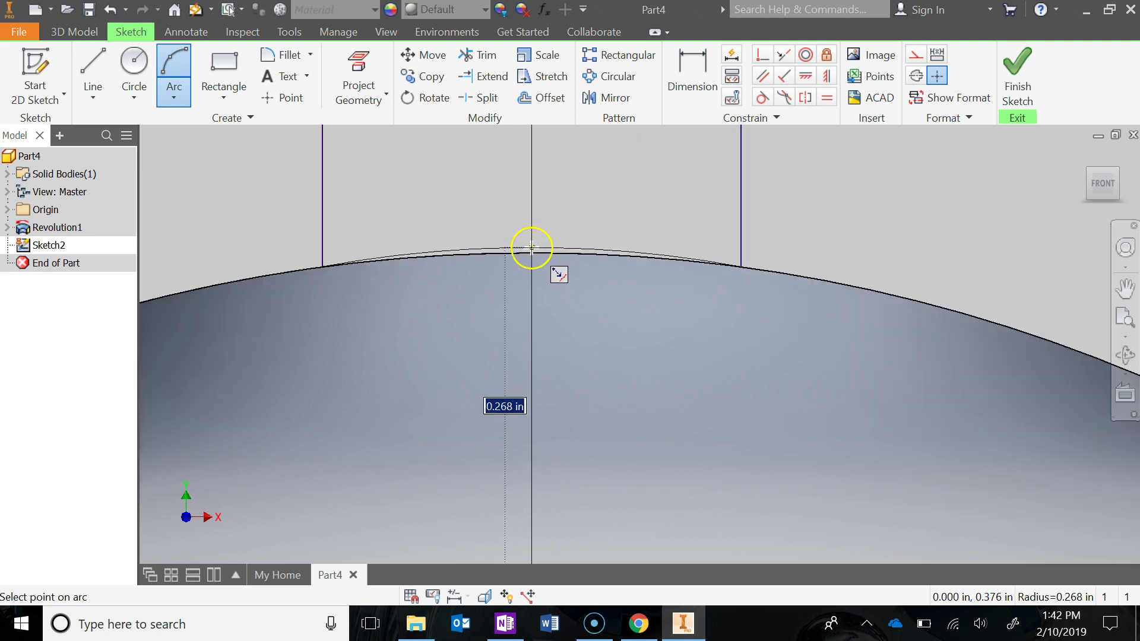
pyautogui.click(532, 252)
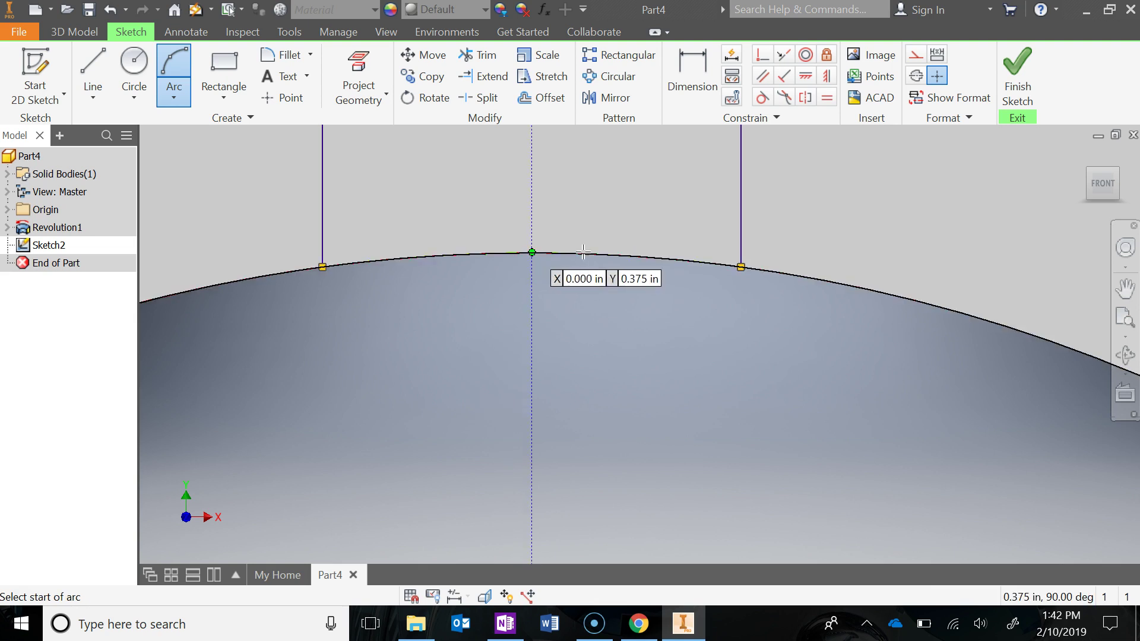
pyautogui.press('Escape')
# Delete the projected hole circle from the sketch, keeping the arc that closes the key-way
pyautogui.scroll(-3, 389, 290)
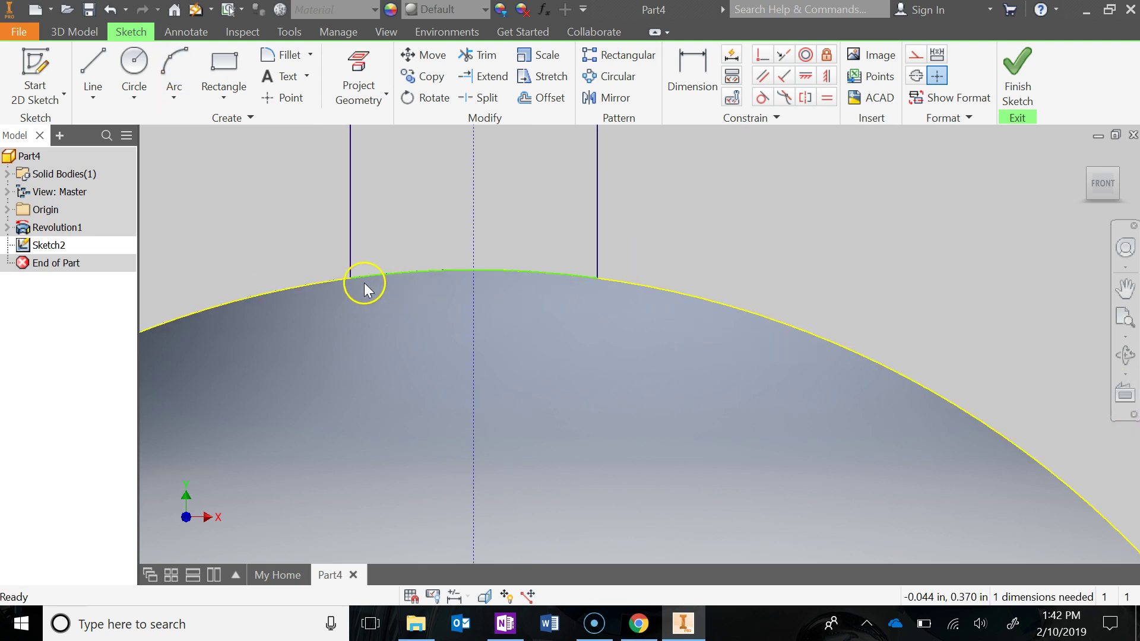
pyautogui.scroll(-2, 657, 336)
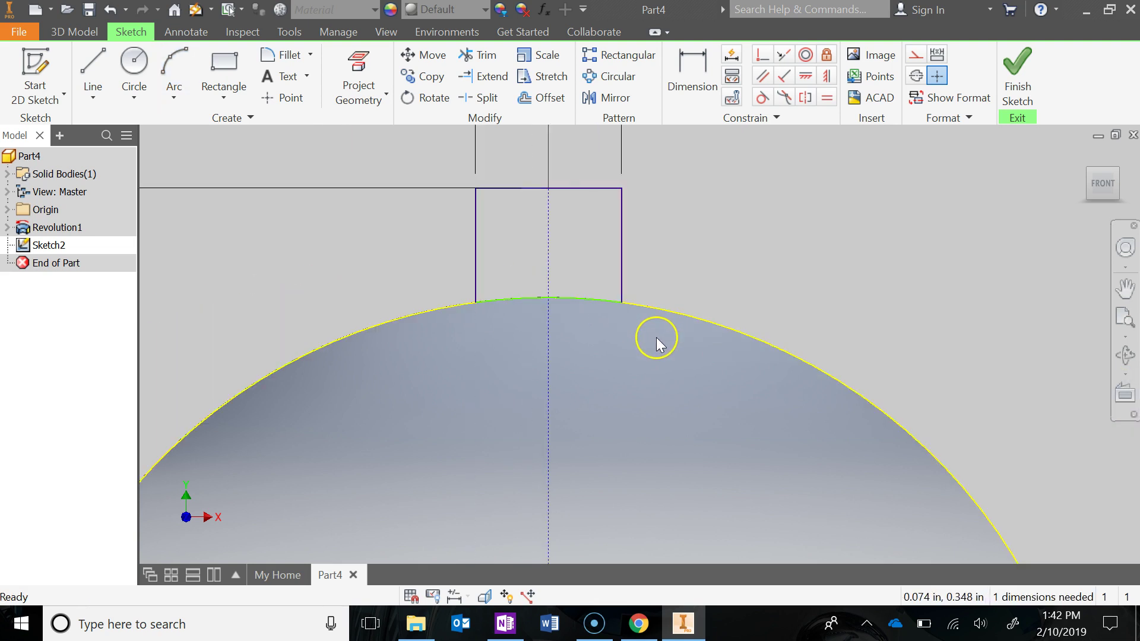
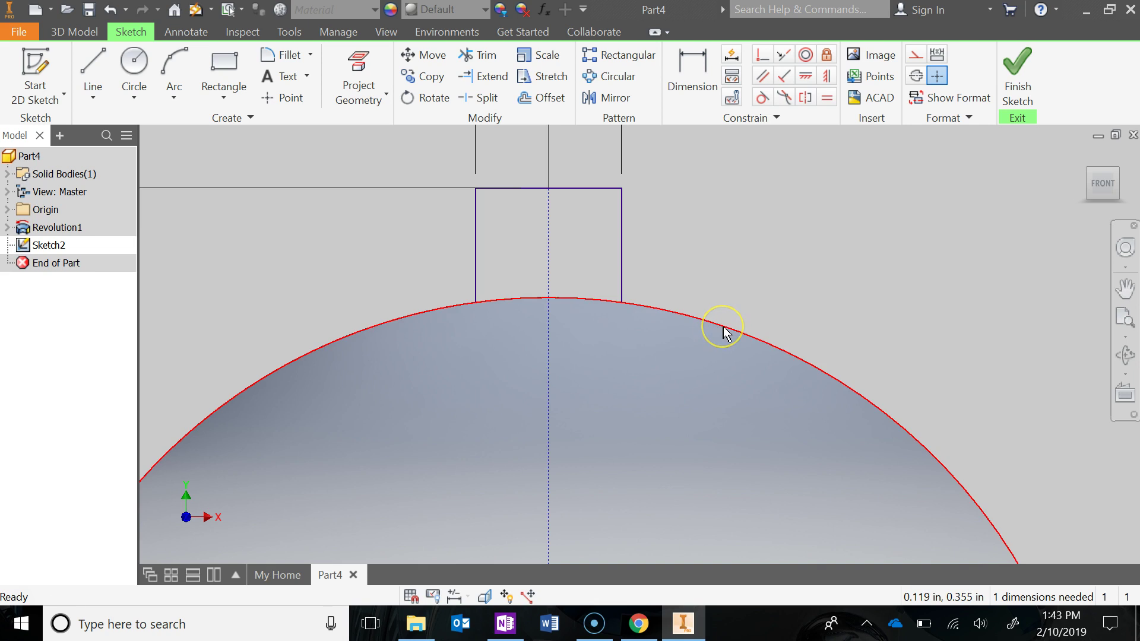
pyautogui.click(728, 375)
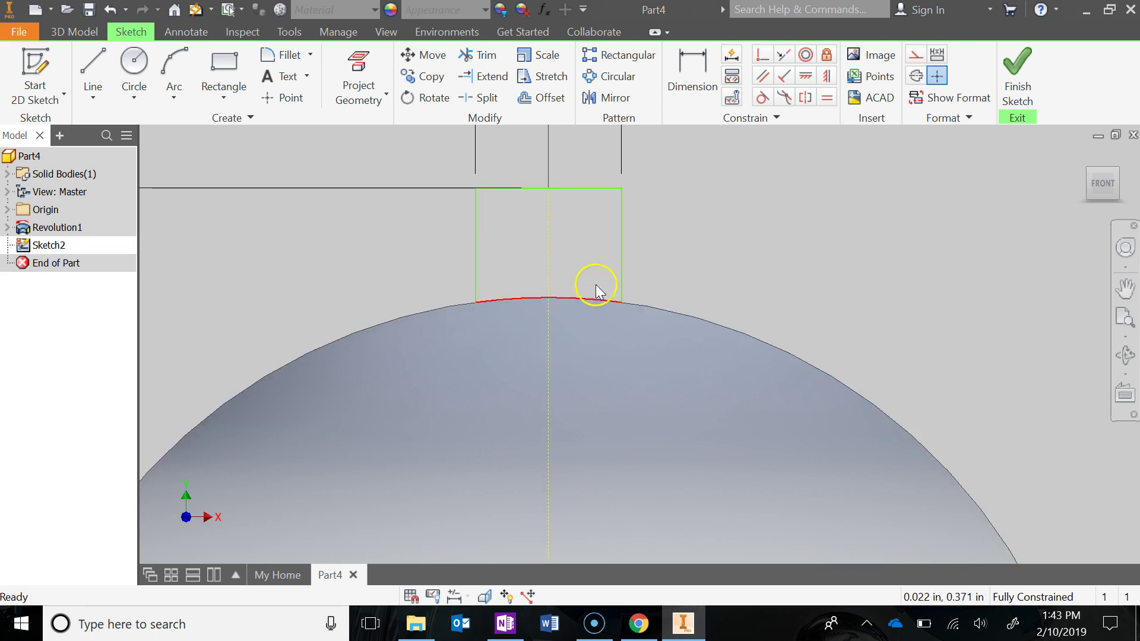
pyautogui.scroll(-5, 667, 357)
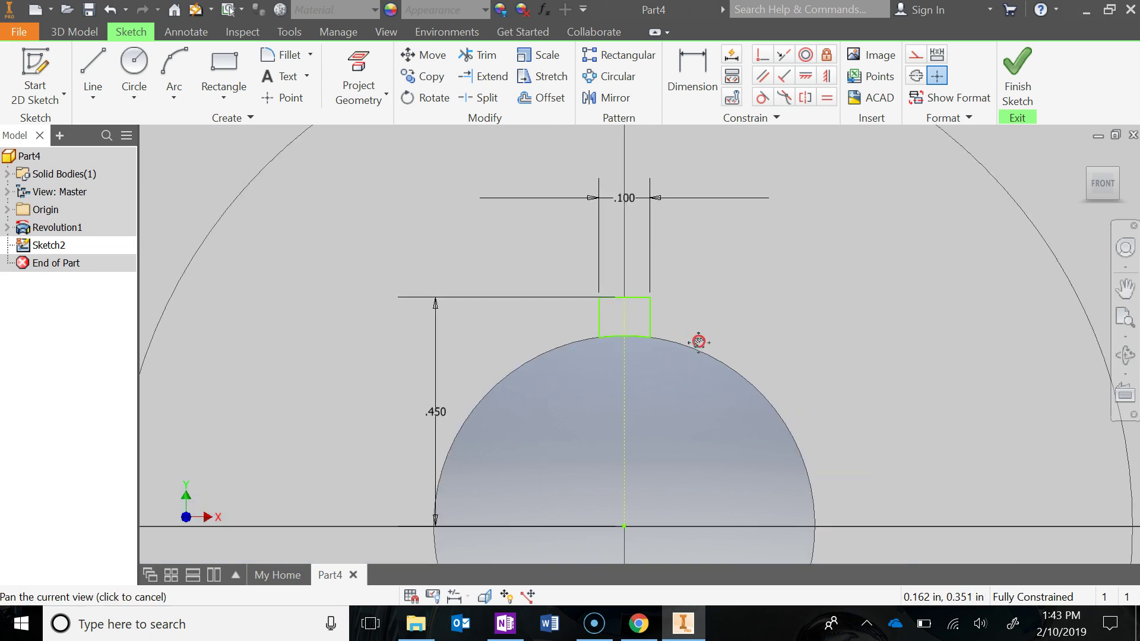
pyautogui.moveTo(699, 342); pyautogui.dragTo(689, 324, button='middle')
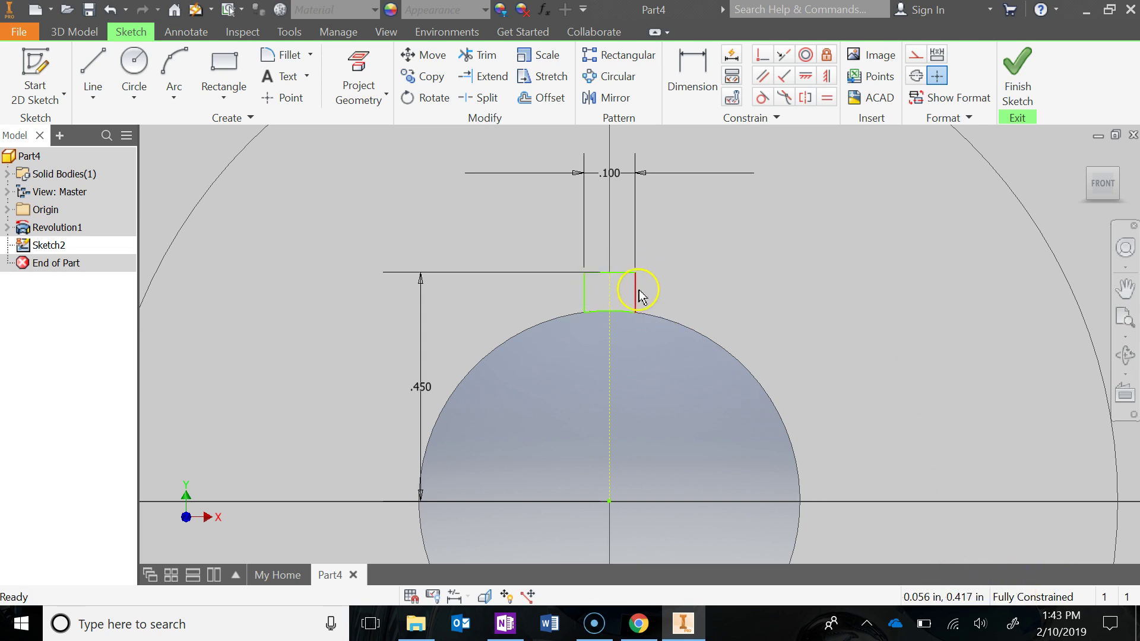
# Add a .375 in radius dimension to the arc closing the bottom of the key-way
pyautogui.scroll(3, 635, 285)
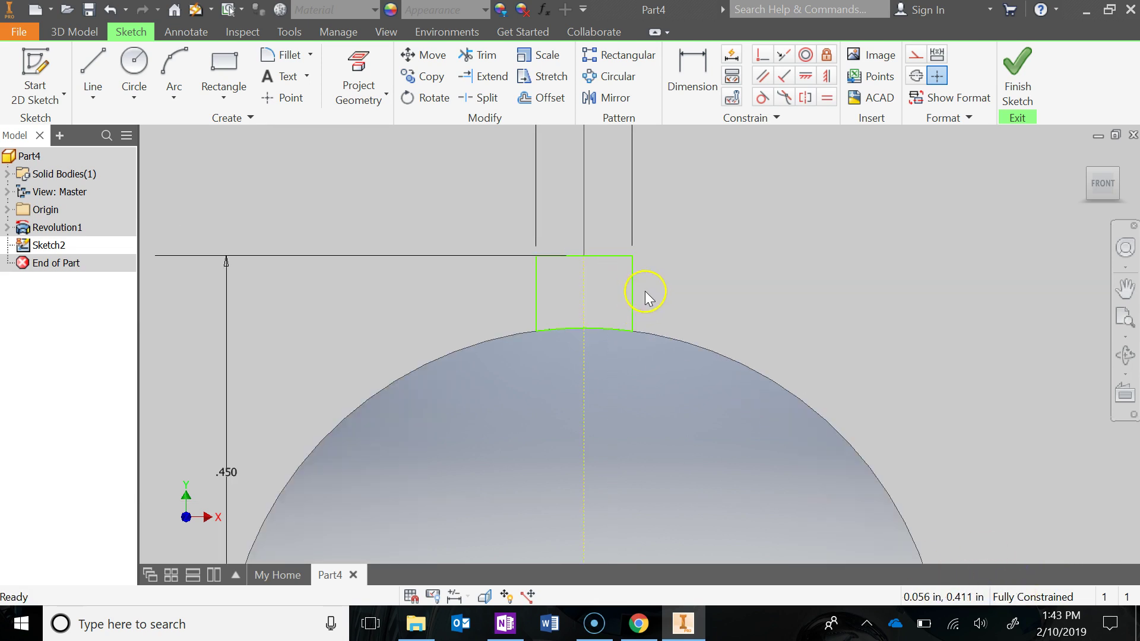
pyautogui.click(690, 70)
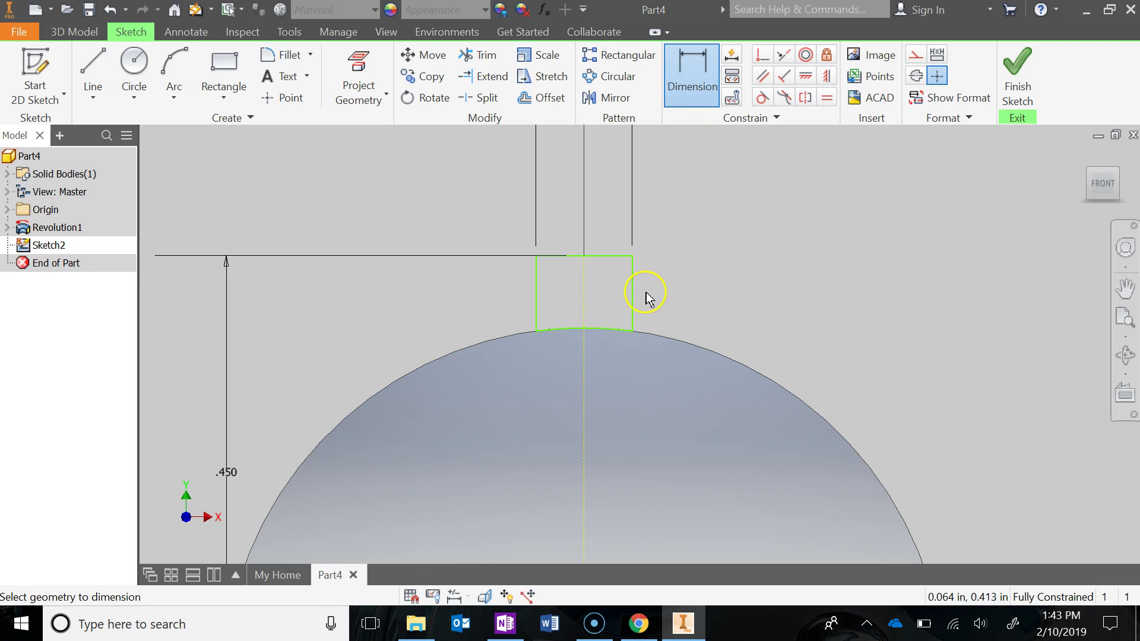
pyautogui.click(602, 330)
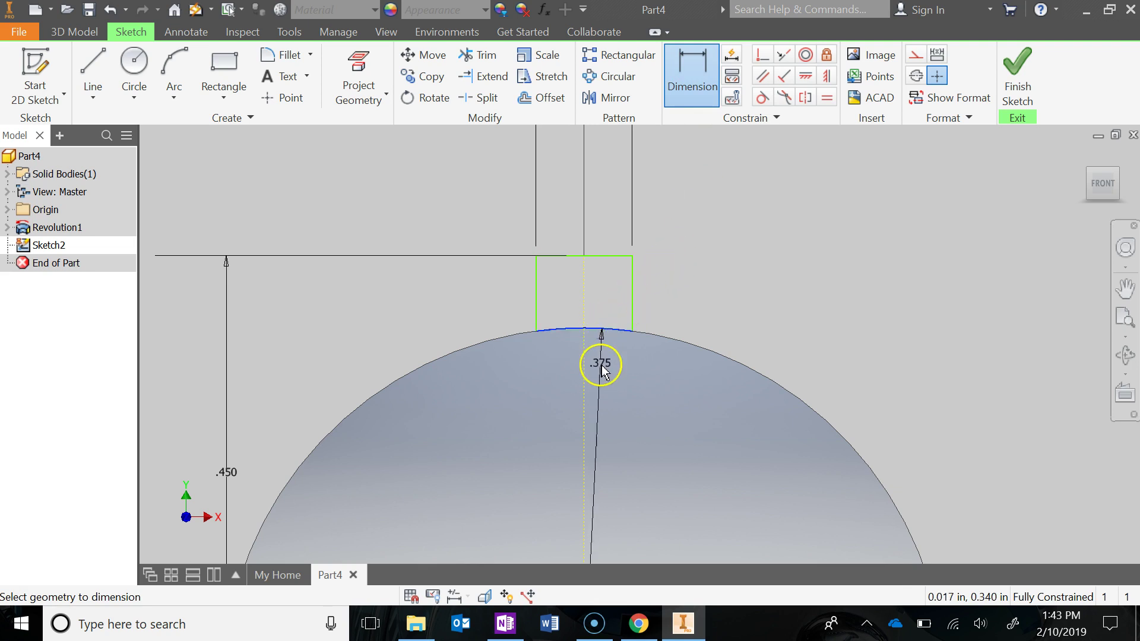
pyautogui.click(608, 368)
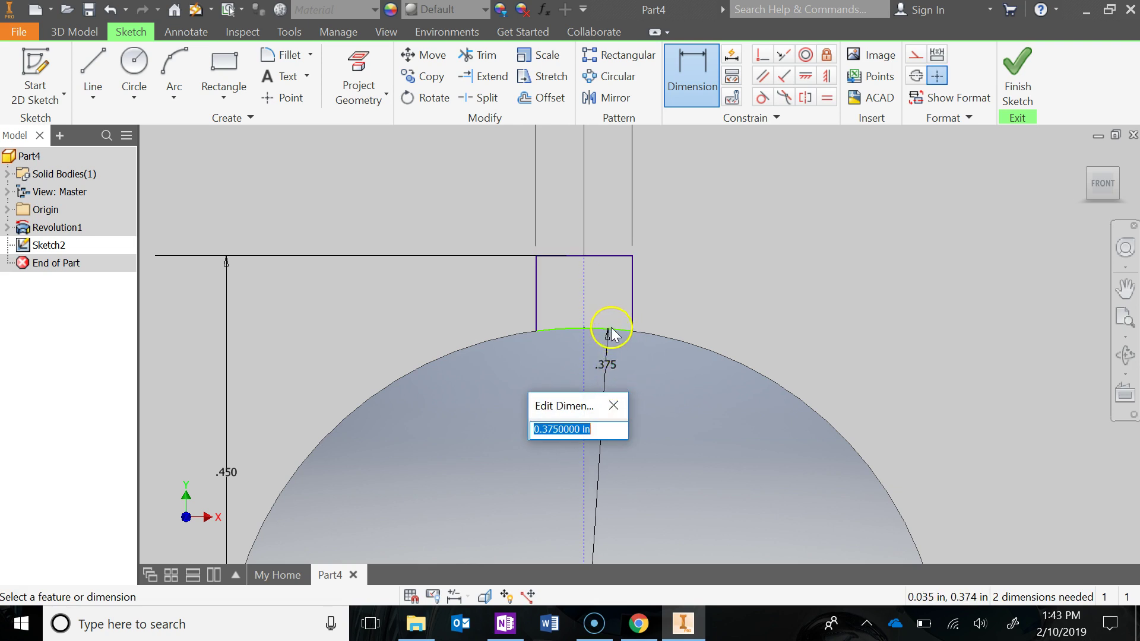
pyautogui.press('Return')
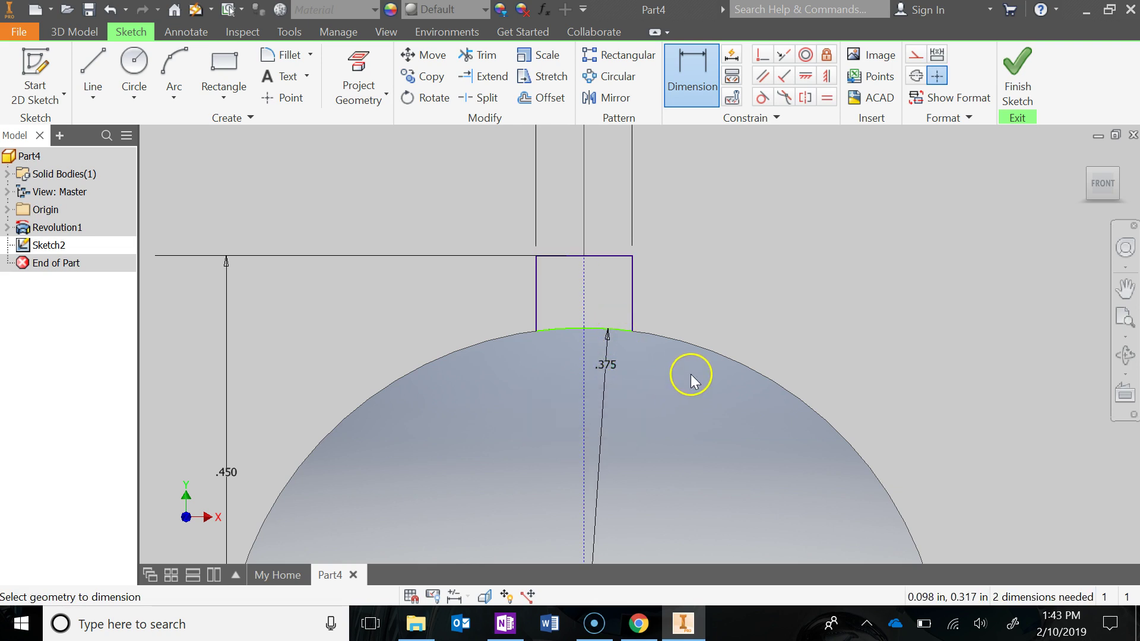
# Dimension the lengths of both vertical lines of the key-way, keeping their current values, to fully constrain the sketch
pyautogui.click(688, 74)
pyautogui.click(632, 305)
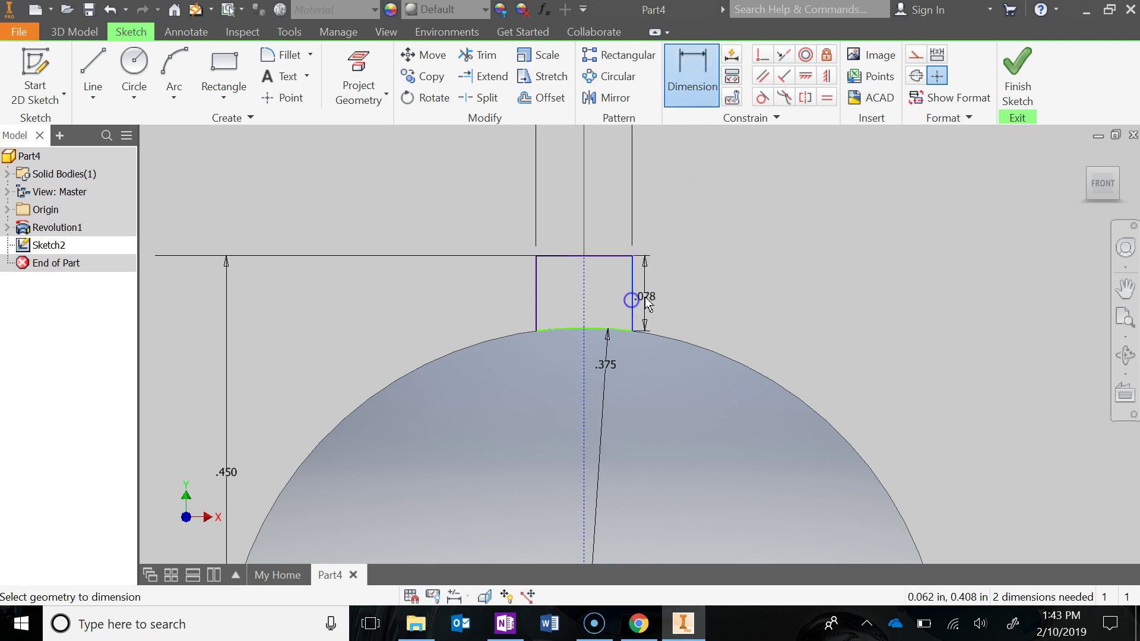
pyautogui.click(662, 298)
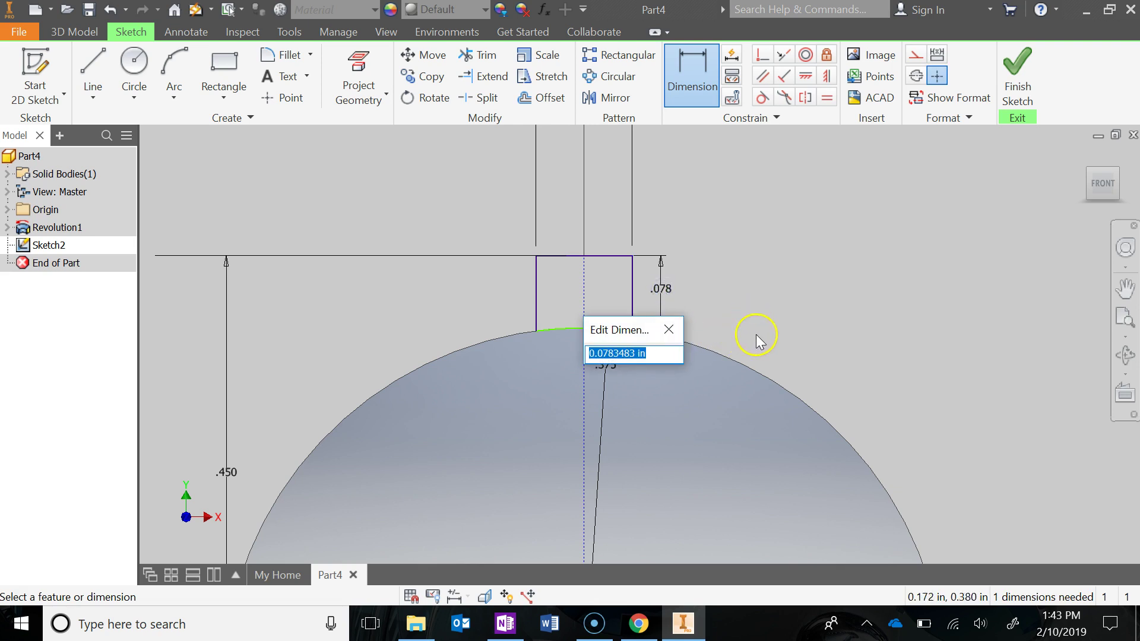
pyautogui.press('Return')
pyautogui.click(536, 308)
pyautogui.click(503, 306)
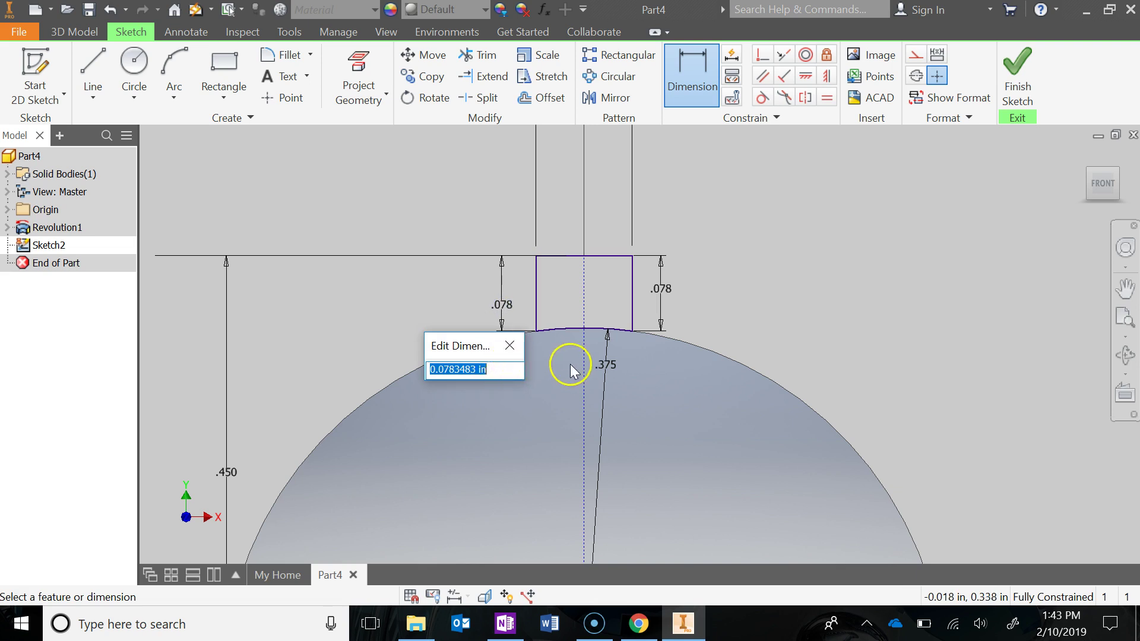
pyautogui.press('Escape')
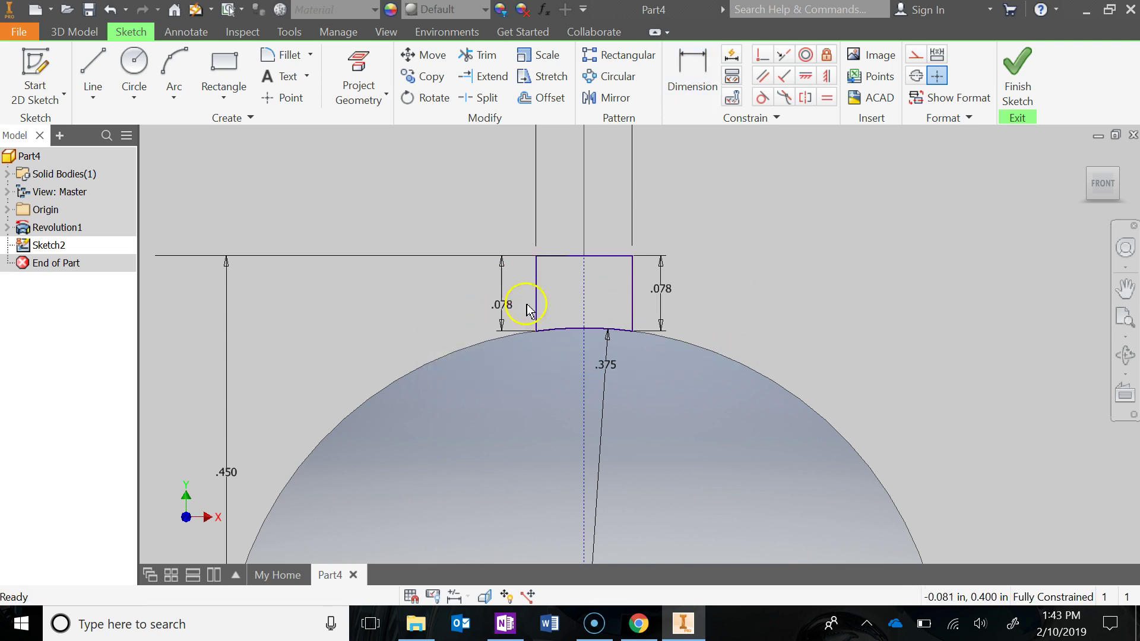
# Show all degrees of freedom in the key-way sketch and finish the sketch
pyautogui.rightClick(740, 263)
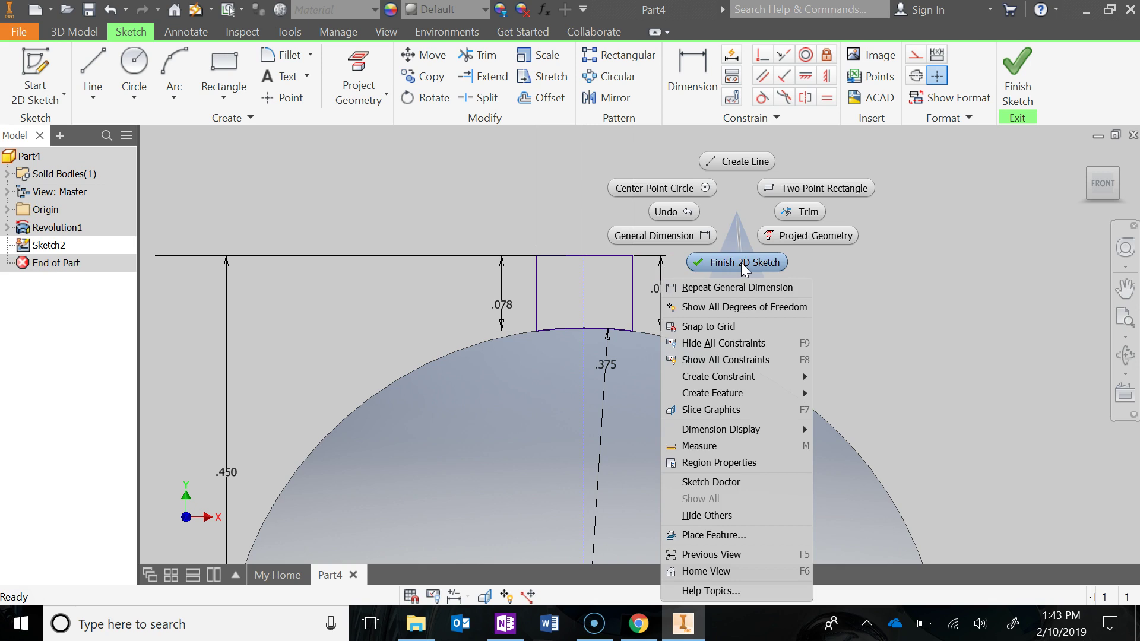
pyautogui.click(739, 307)
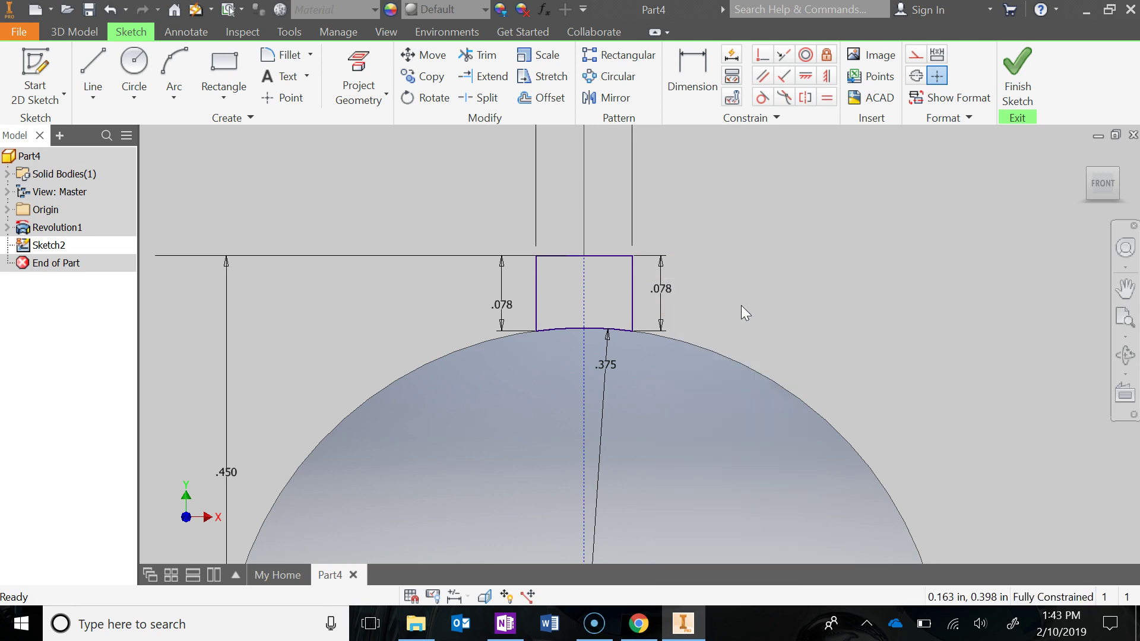
pyautogui.scroll(-2, 736, 300)
pyautogui.scroll(-2, 753, 300)
pyautogui.moveTo(771, 279); pyautogui.dragTo(725, 293, button='middle')
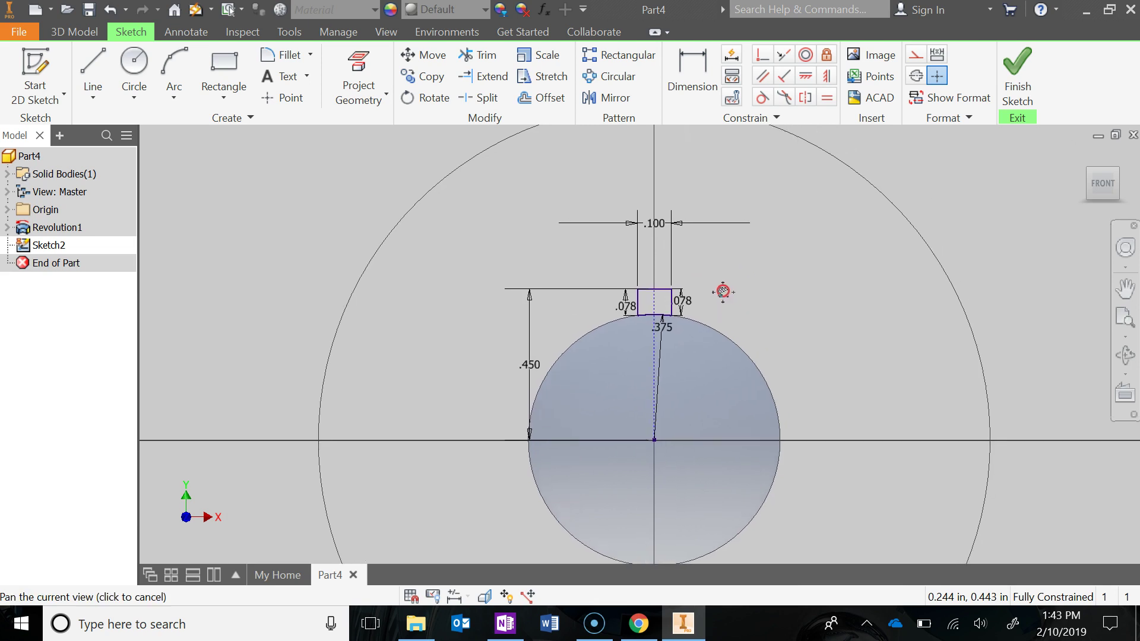
pyautogui.click(1028, 86)
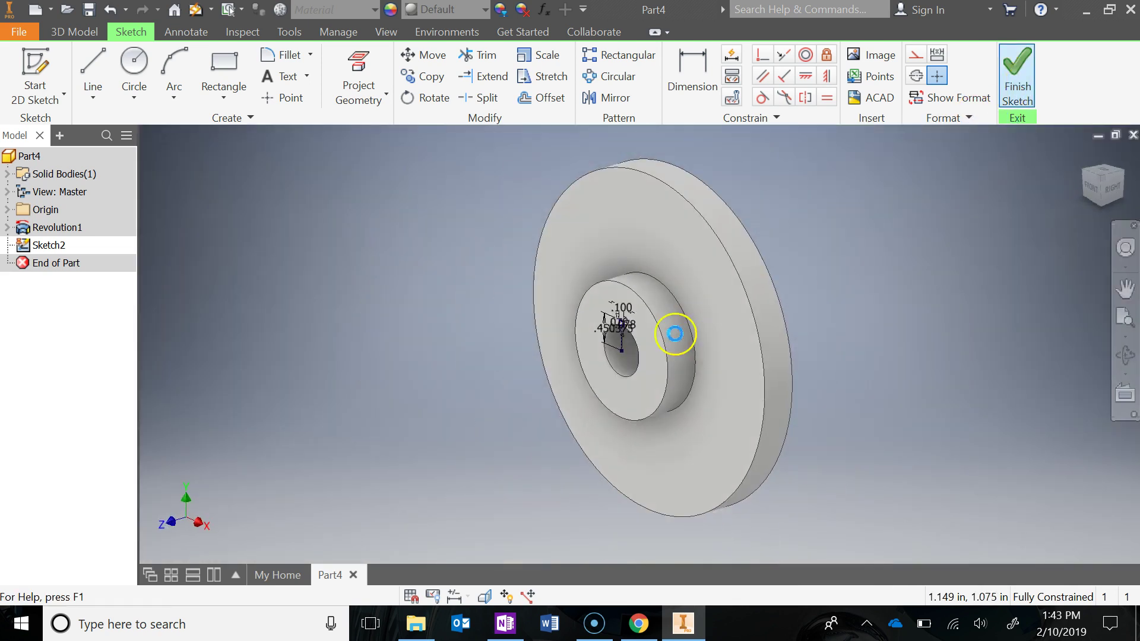
# Extrude the key-way profile as a cut through the body above the center hole
pyautogui.scroll(3, 622, 327)
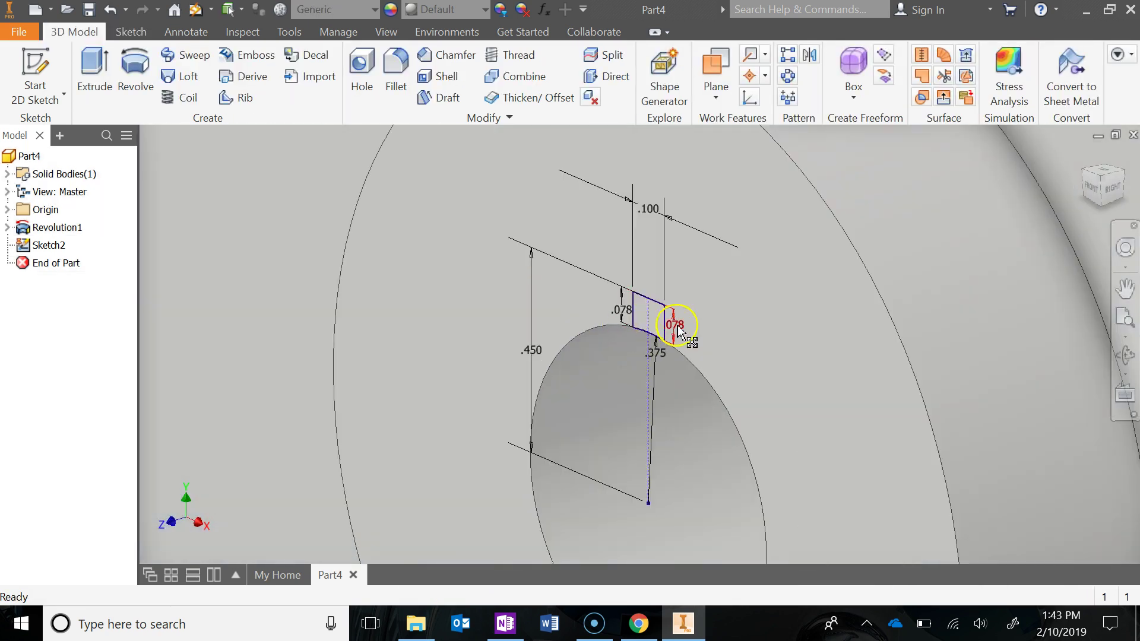
pyautogui.press('e')
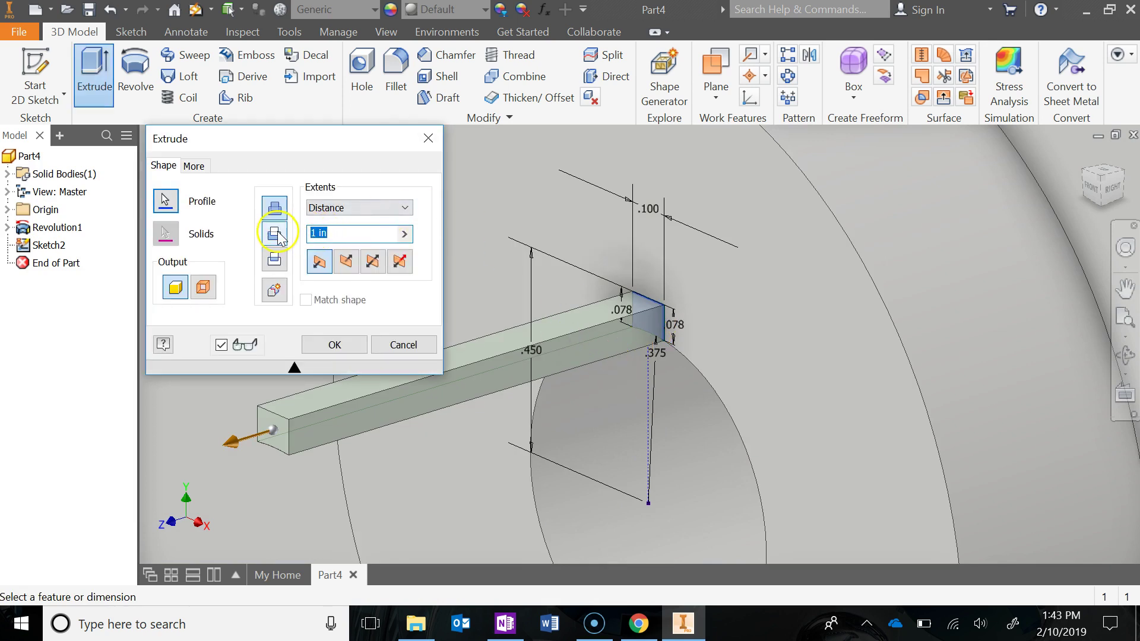
pyautogui.click(276, 234)
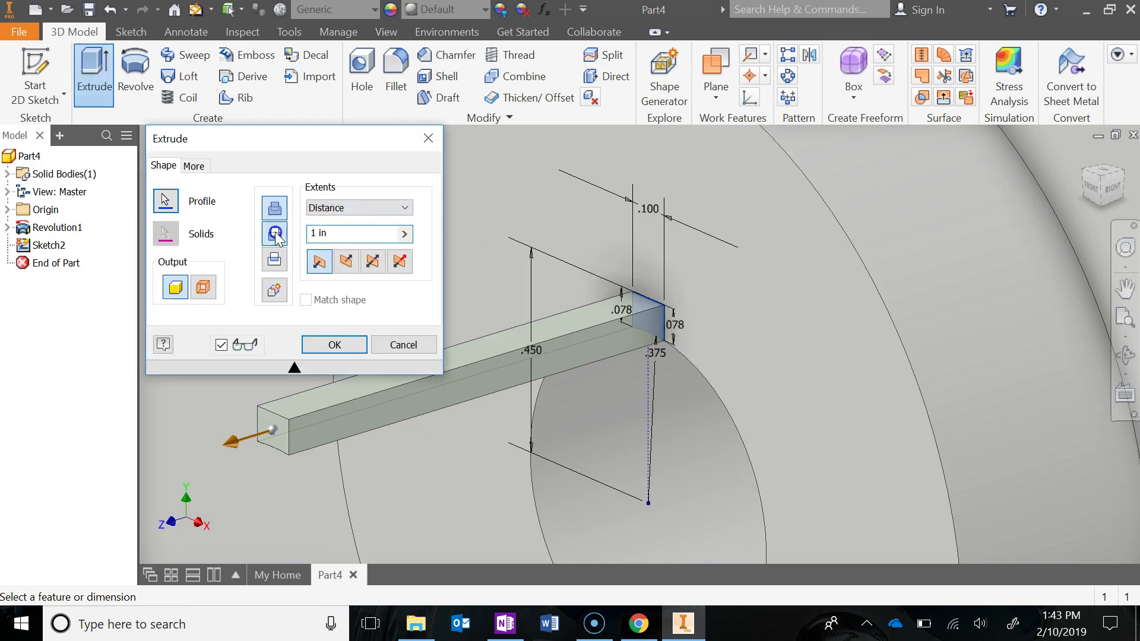
pyautogui.click(371, 207)
pyautogui.click(333, 268)
pyautogui.click(341, 345)
pyautogui.scroll(5, 576, 395)
pyautogui.press('F2')
pyautogui.moveTo(912, 353); pyautogui.dragTo(896, 290)
pyautogui.press('Escape')
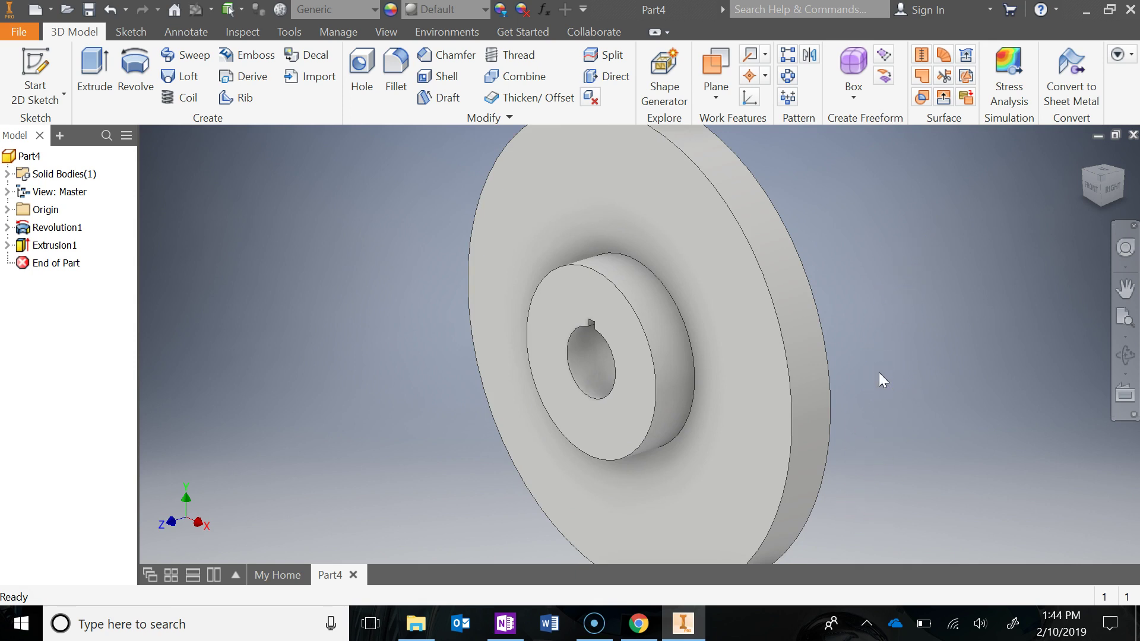
# Switch to the activity page in Chrome and review the flange plate's hole location, Hole settings and the instructions below
pyautogui.click(638, 623)
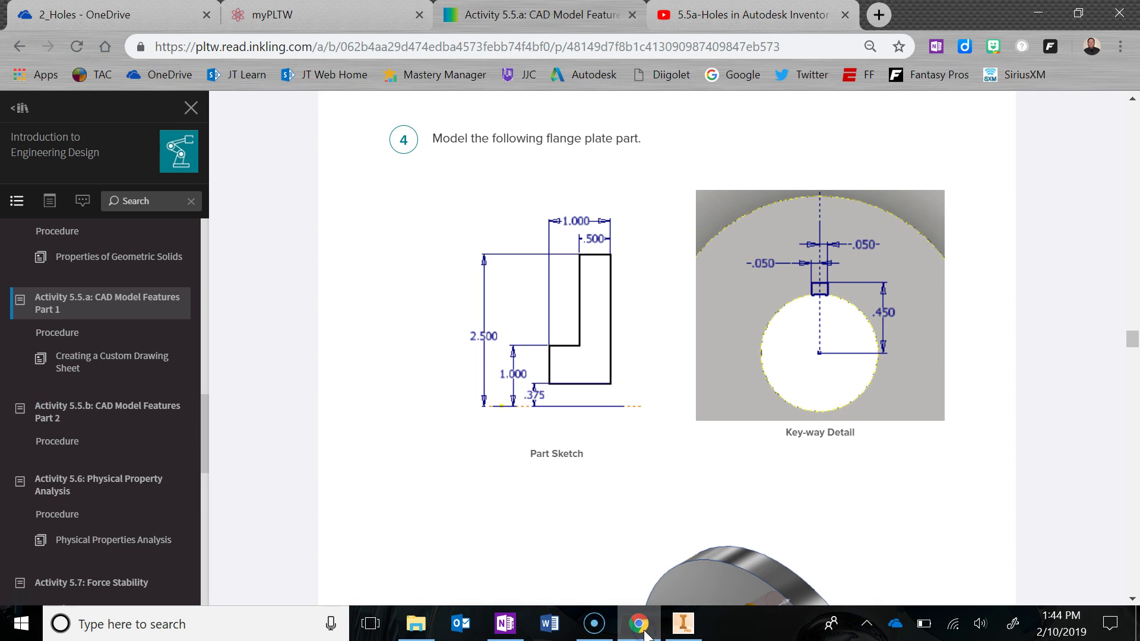
pyautogui.click(676, 485)
pyautogui.scroll(-1, 677, 486)
pyautogui.scroll(-4, 677, 485)
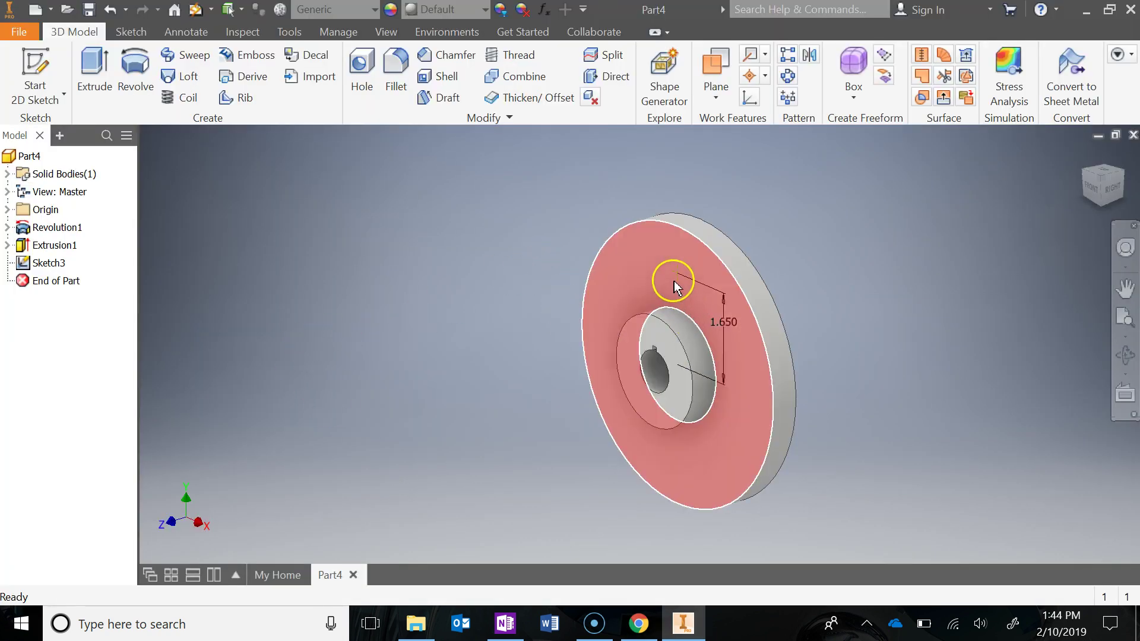
pyautogui.click(638, 624)
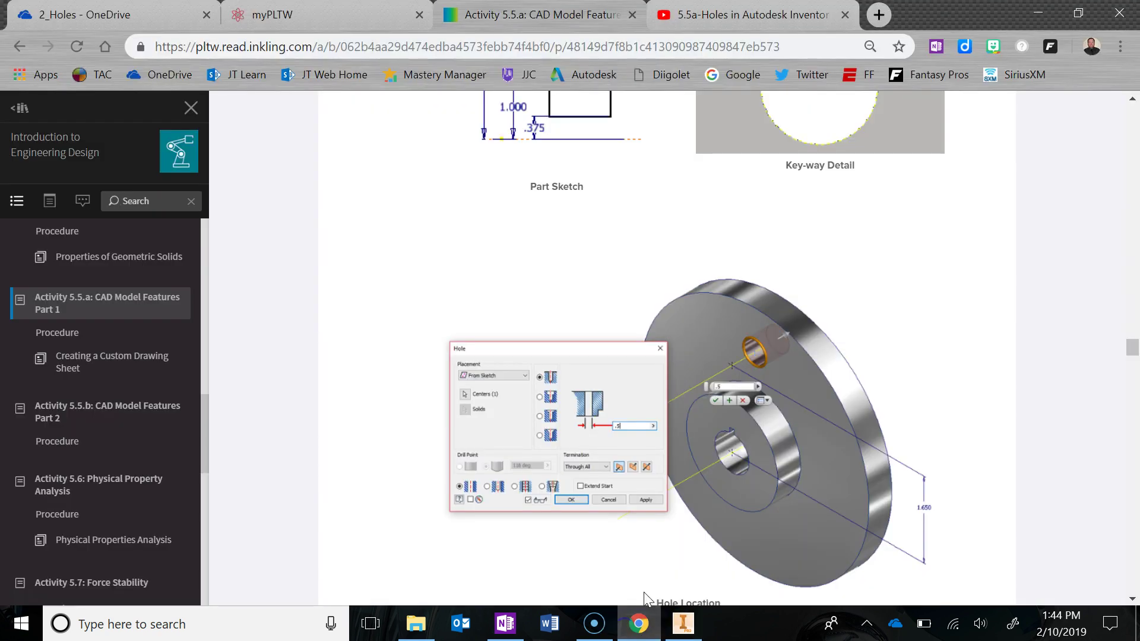
pyautogui.scroll(-3, 625, 430)
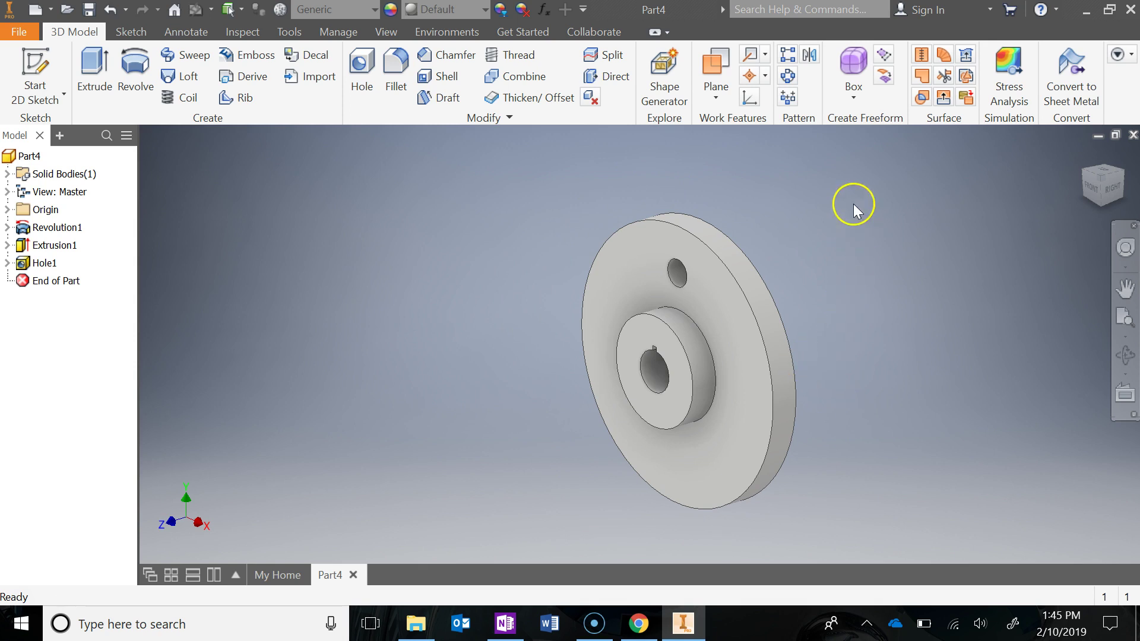
# Create a circular pattern of 10 instances of the flange hole around the center hole's axis over 360 deg
pyautogui.click(789, 78)
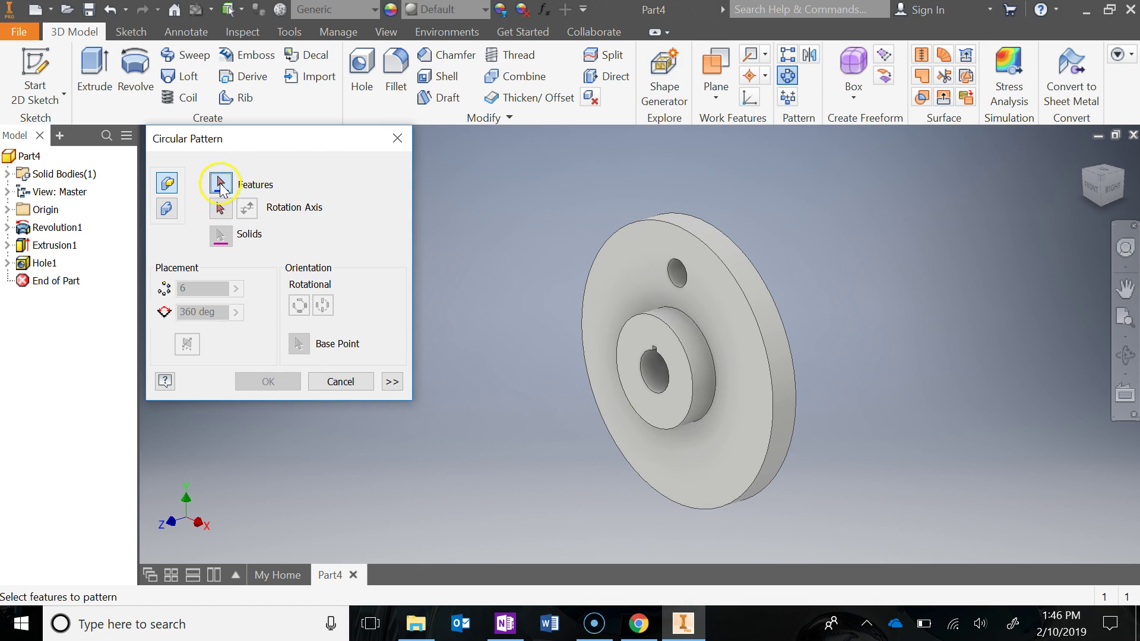
pyautogui.click(678, 275)
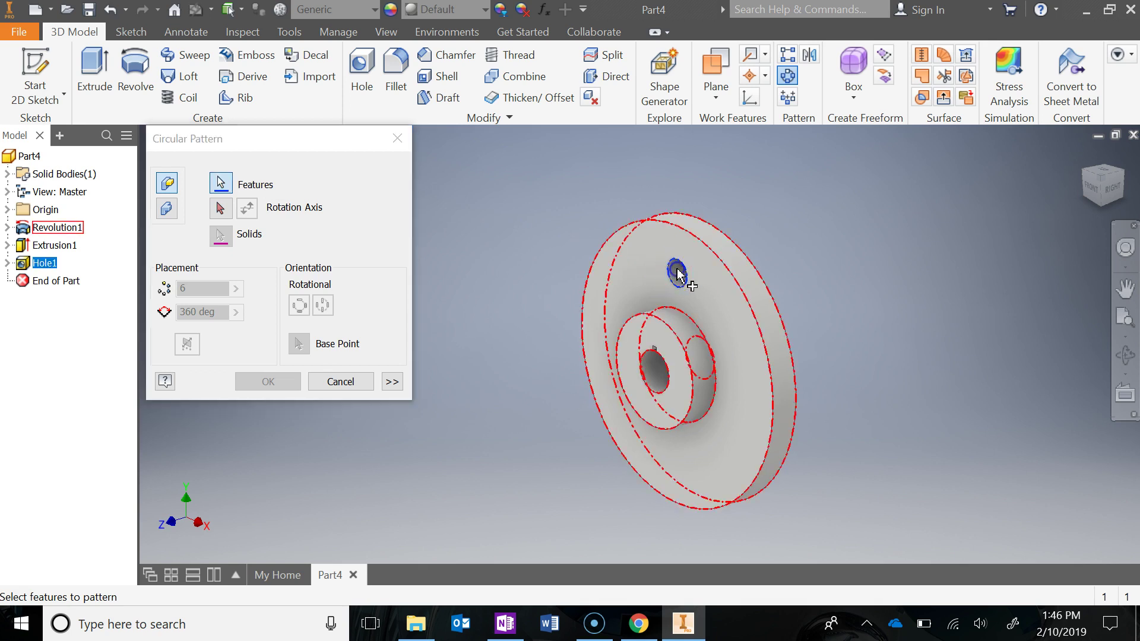
pyautogui.click(208, 209)
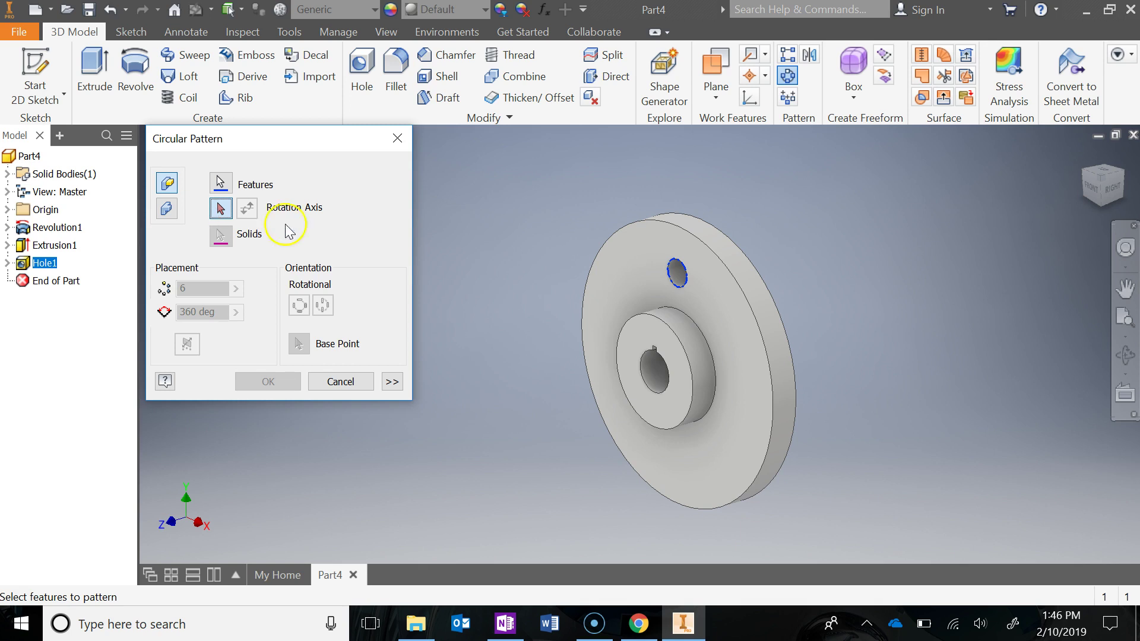
pyautogui.click(656, 393)
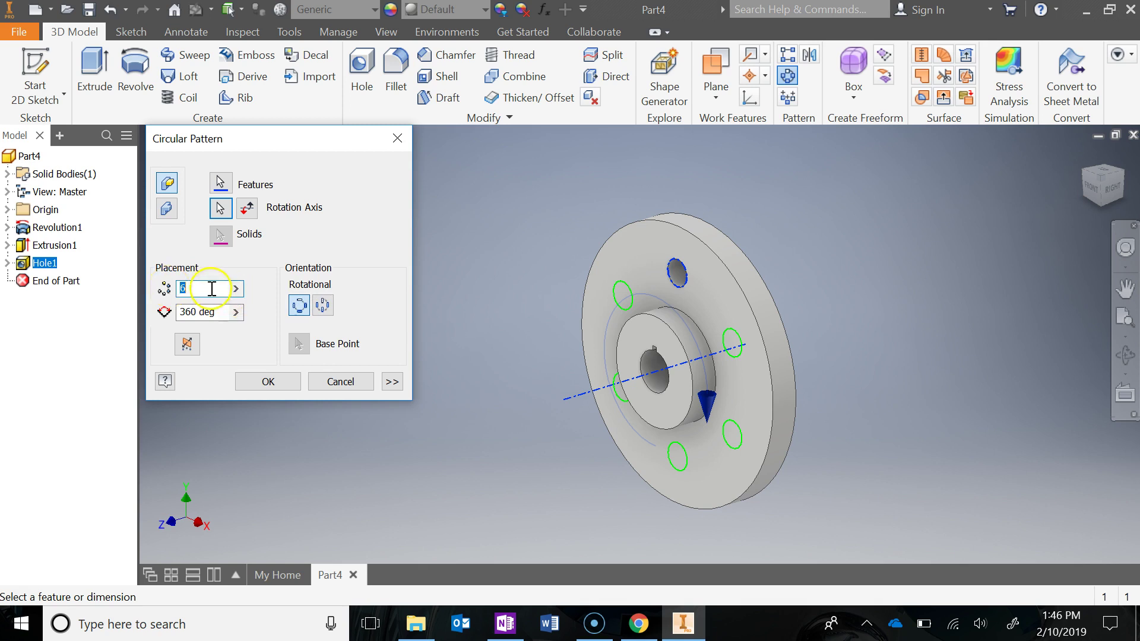
pyautogui.write('10')
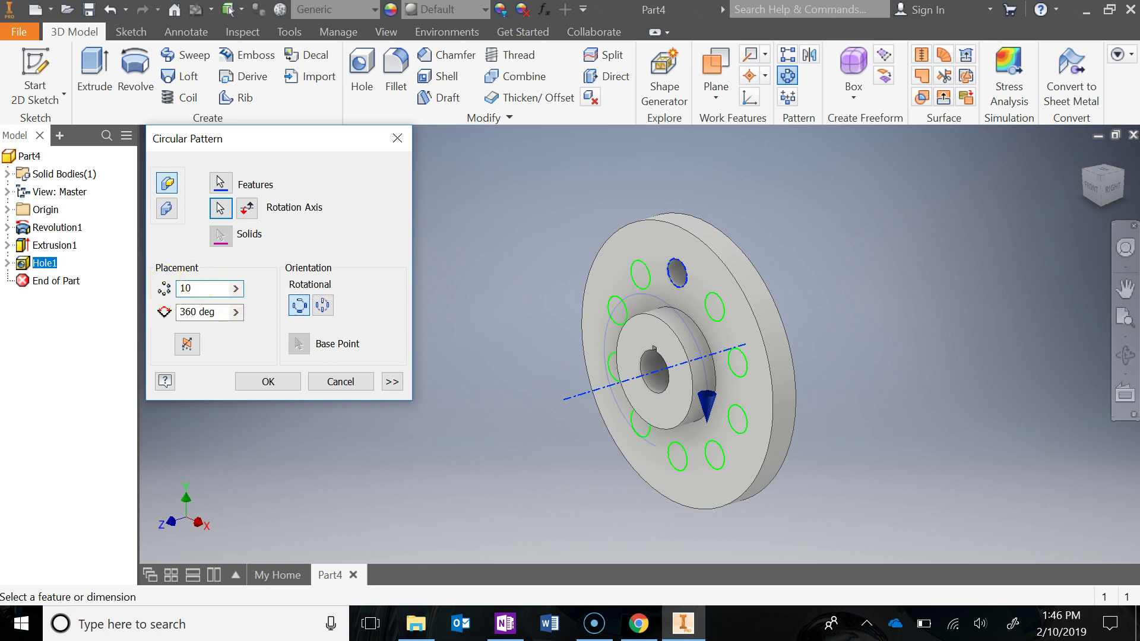
pyautogui.click(268, 382)
pyautogui.moveTo(493, 290); pyautogui.dragTo(332, 252, button='middle')
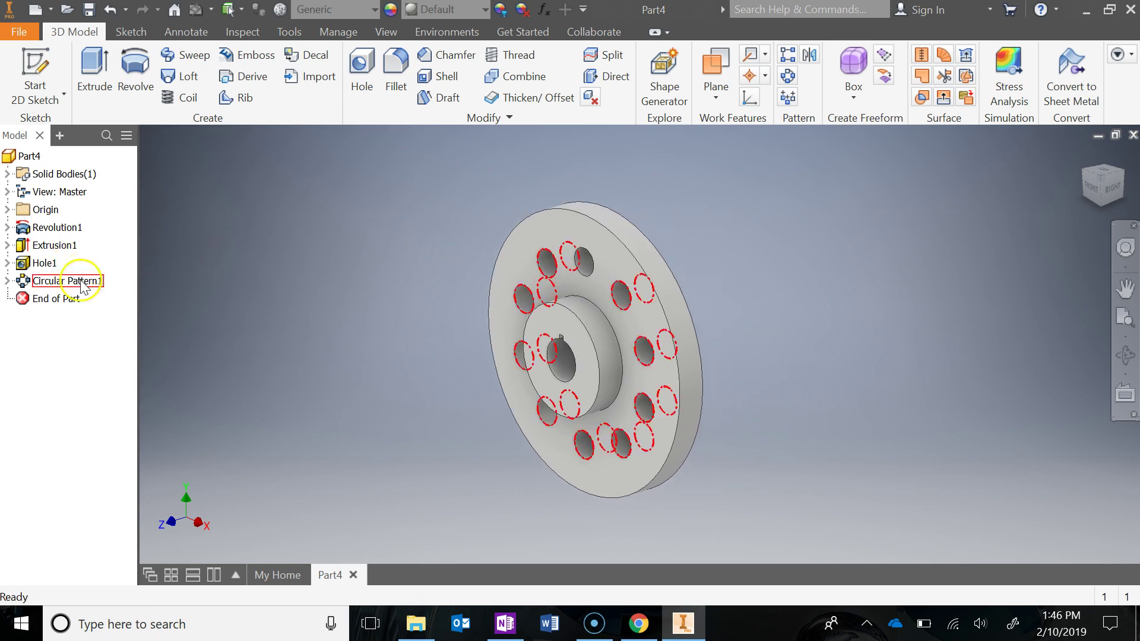
# Set the part's material to Steel from the Inventor Material Library
pyautogui.click(373, 11)
pyautogui.scroll(-1, 329, 446)
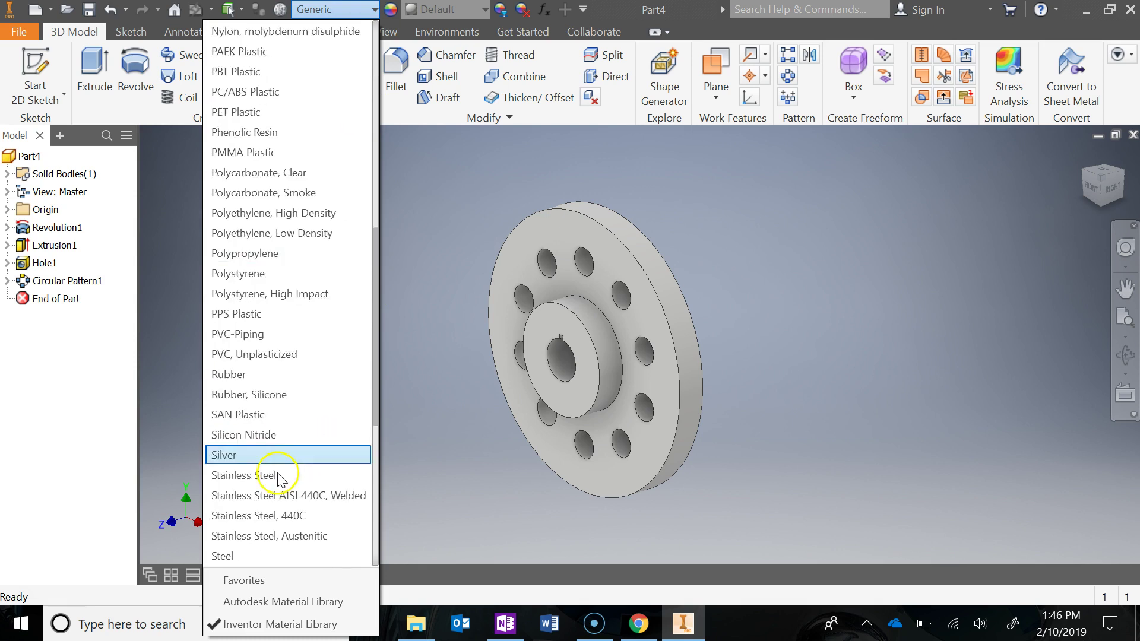
pyautogui.click(279, 547)
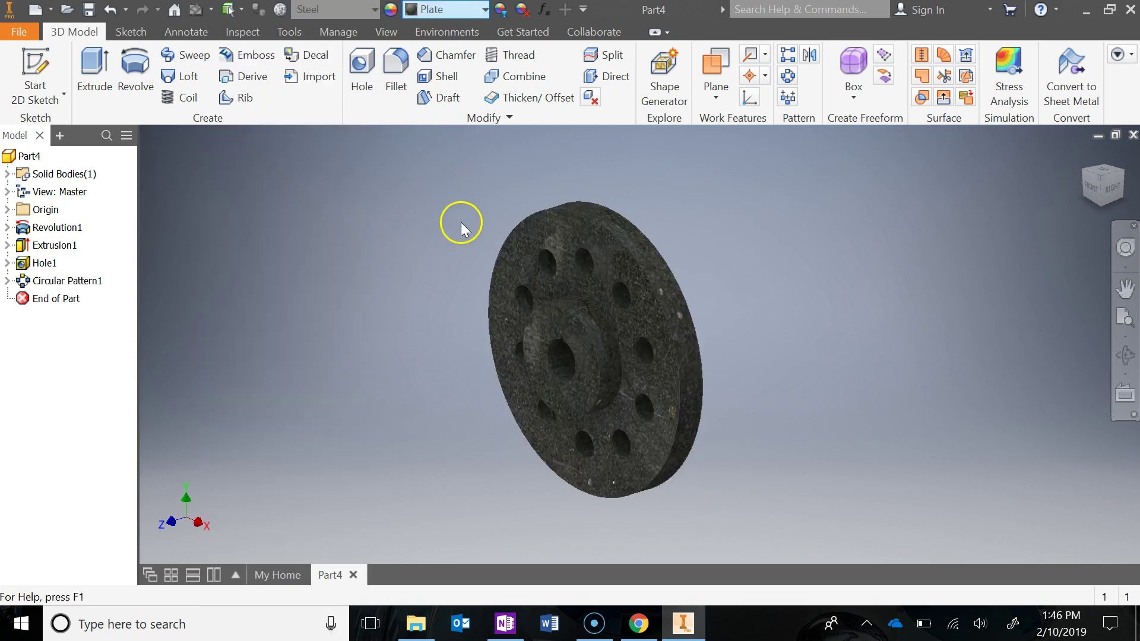
# Change the part's appearance to Steel - Polished
pyautogui.click(446, 10)
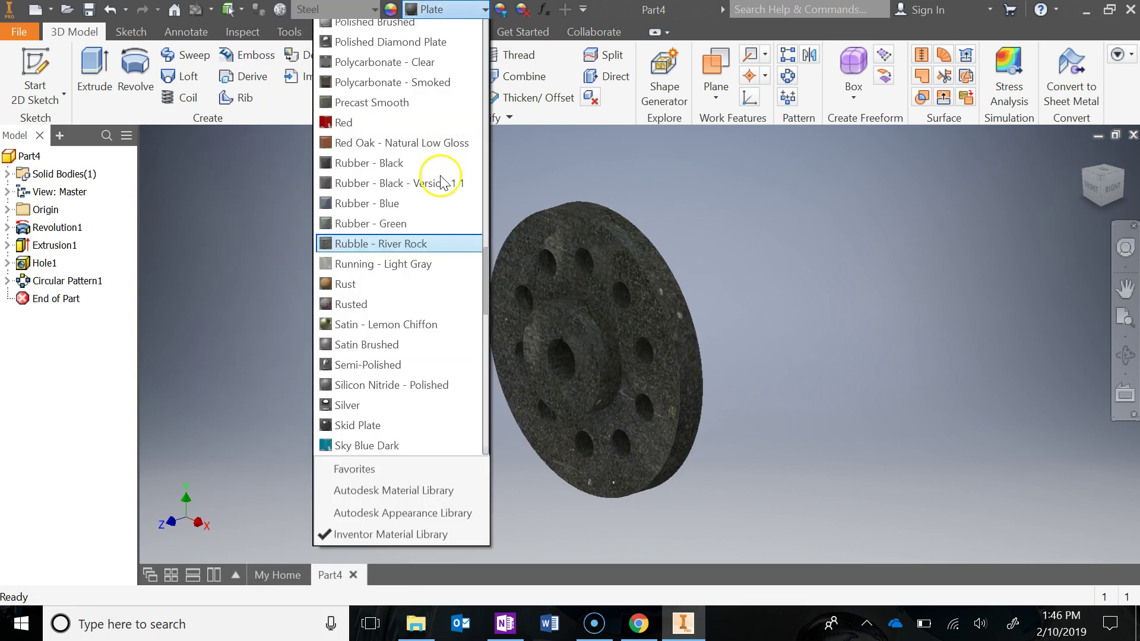
pyautogui.scroll(-2, 404, 357)
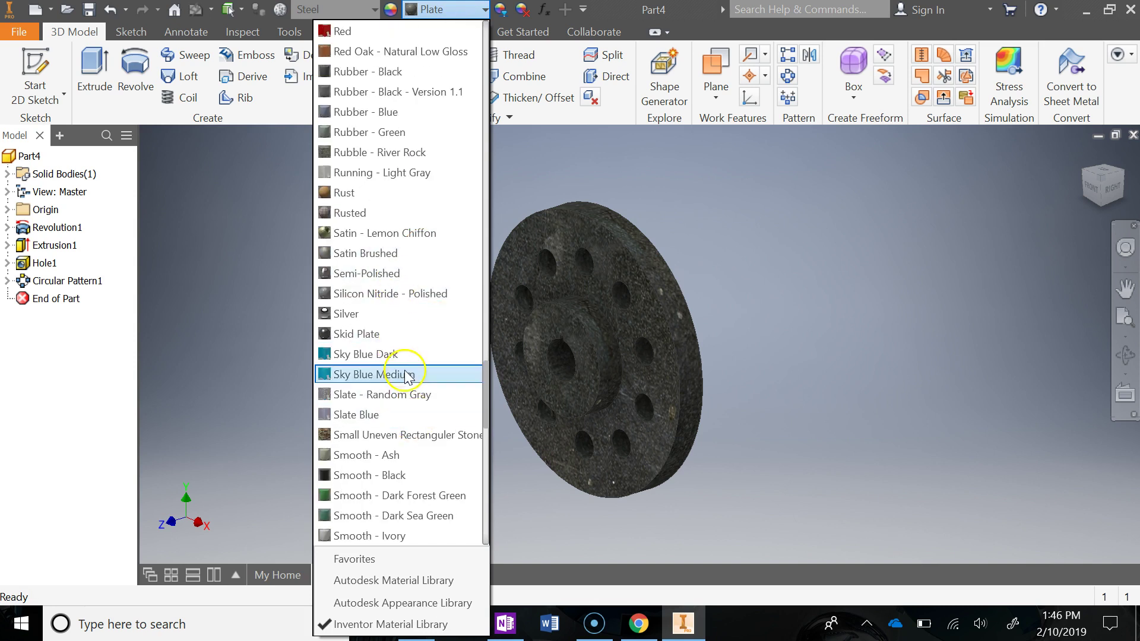
pyautogui.scroll(-5, 392, 469)
pyautogui.scroll(-2, 392, 475)
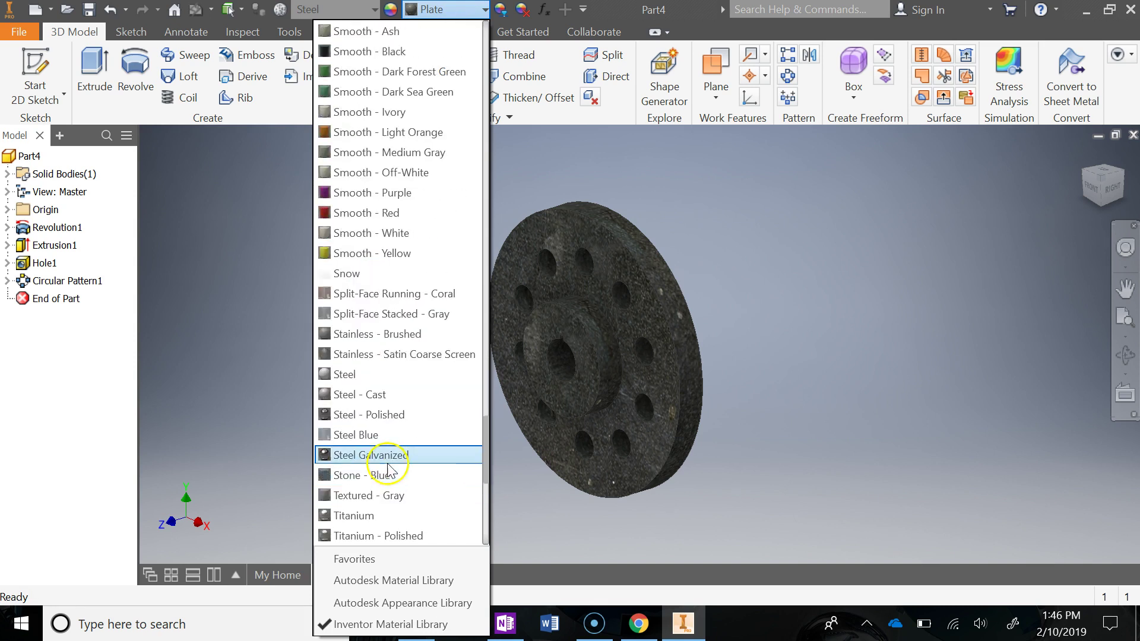
pyautogui.click(390, 411)
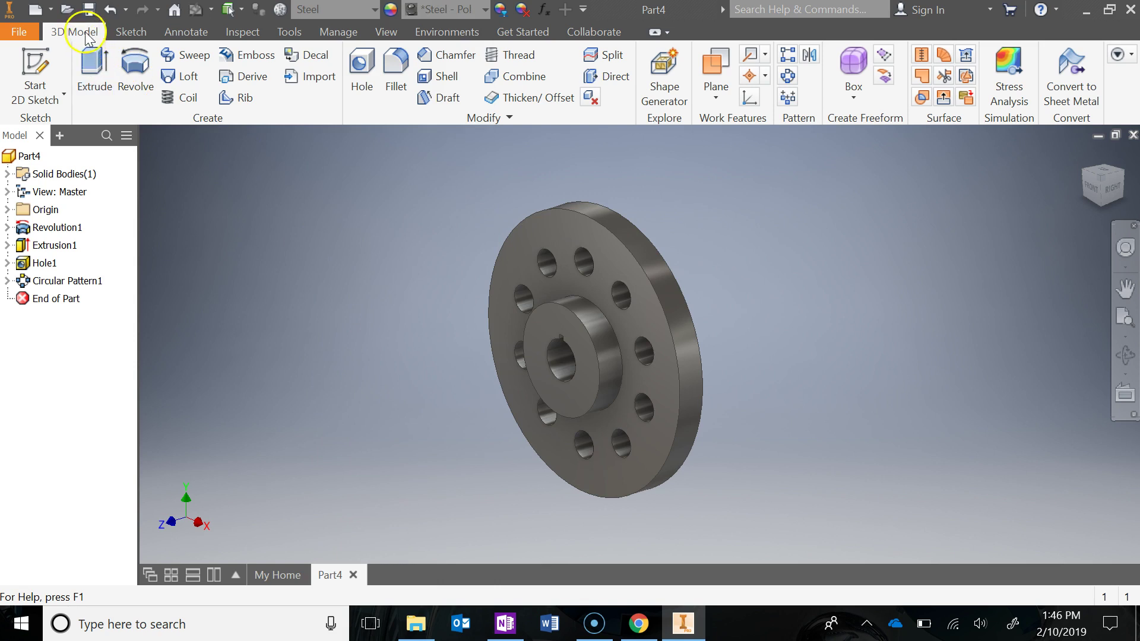
# Check the part's physical iProperties after updating them for the Steel material
pyautogui.click(18, 34)
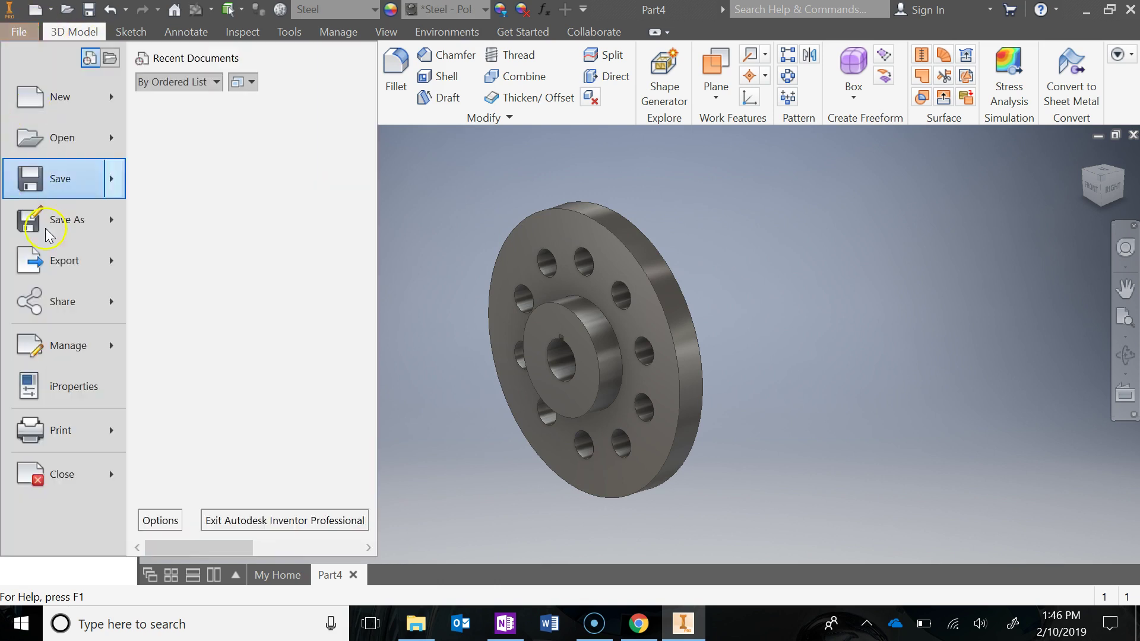
pyautogui.click(69, 387)
pyautogui.click(387, 55)
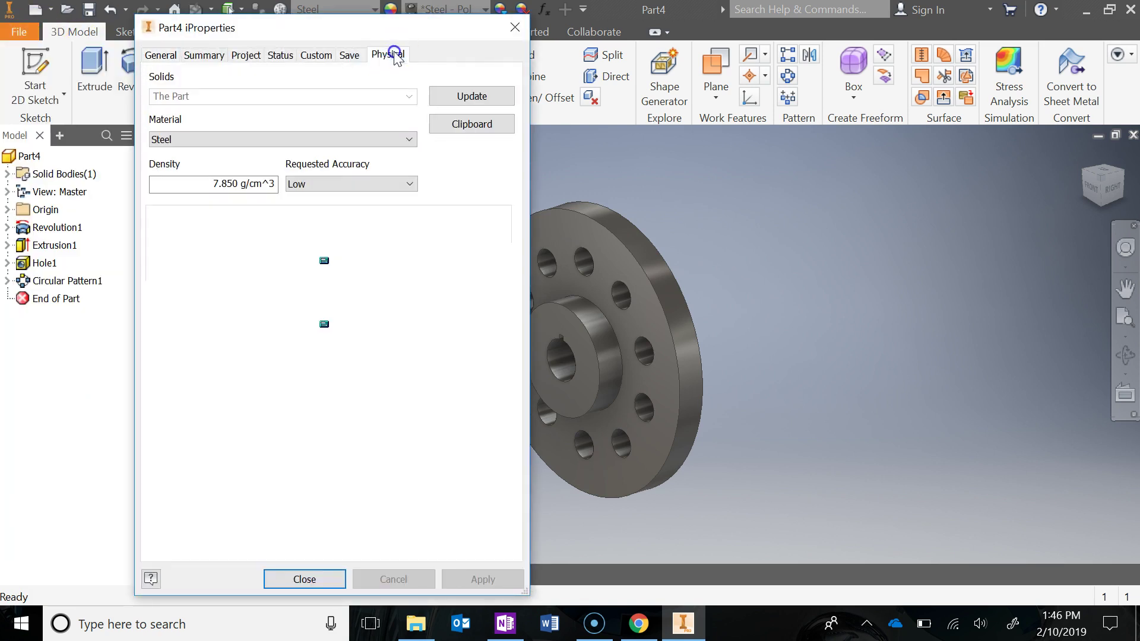
pyautogui.click(472, 95)
pyautogui.click(305, 579)
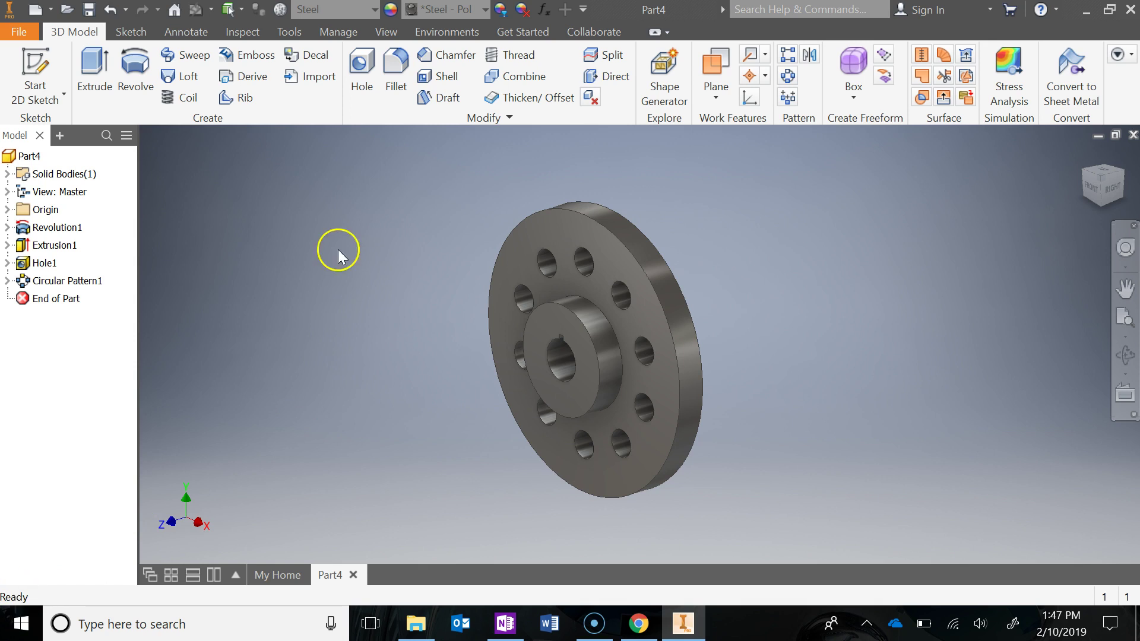
# Sketch a 3.35 in diameter circle on the flange's front face, centered on the center hole
pyautogui.click(34, 59)
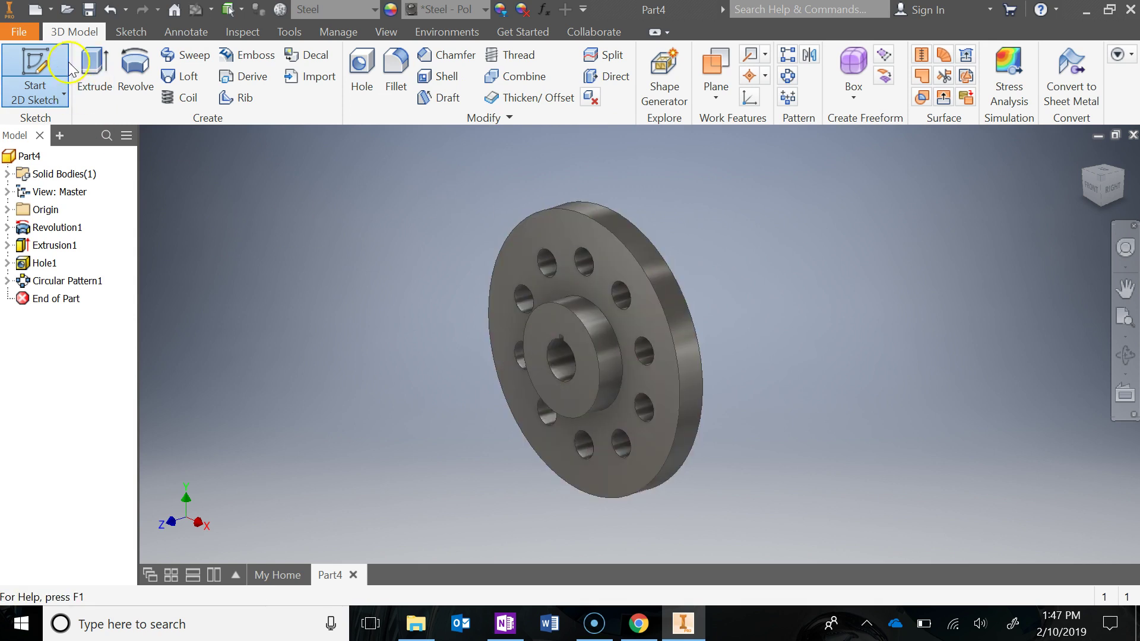
pyautogui.click(551, 227)
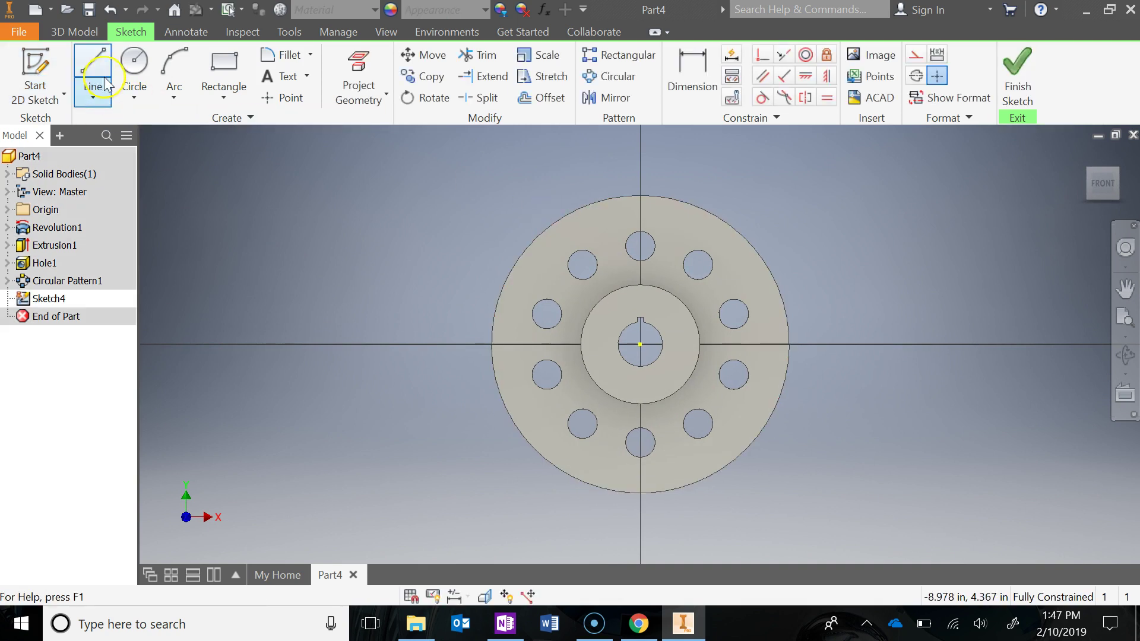
pyautogui.click(135, 61)
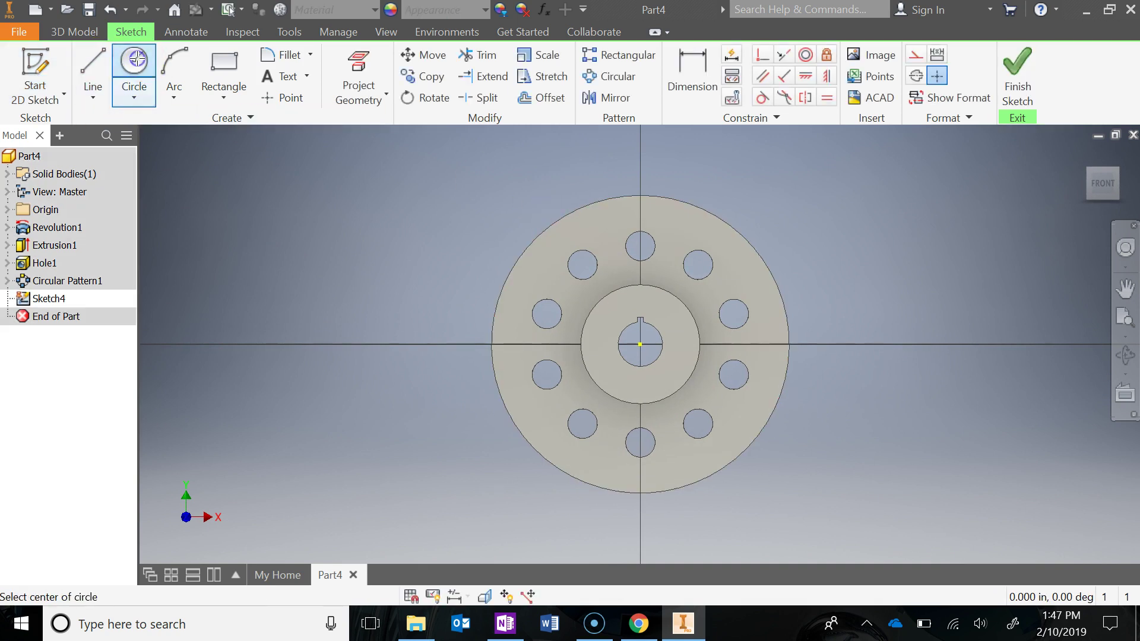
pyautogui.click(640, 345)
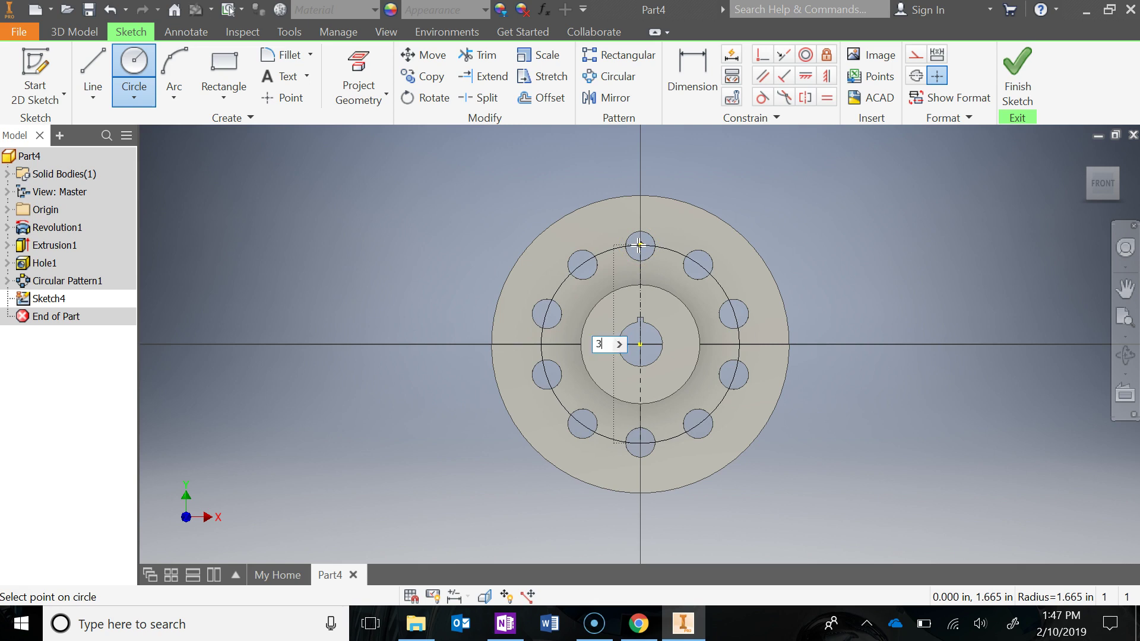
pyautogui.write('3.35')
pyautogui.press('Return')
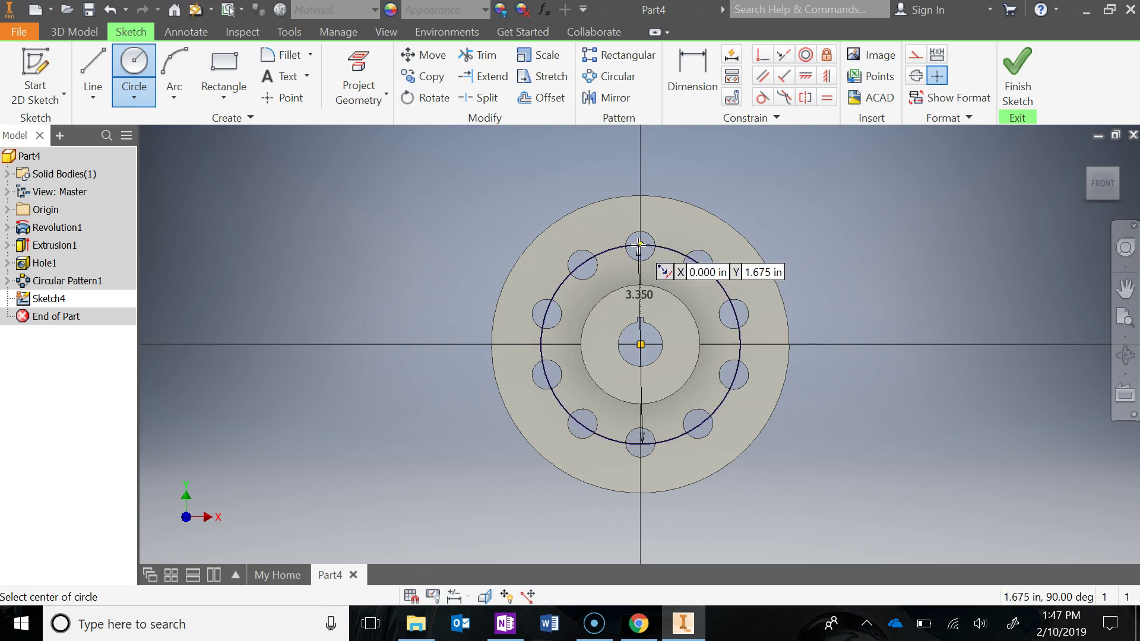
pyautogui.press('Escape')
# Convert the hole-center circle to construction geometry, angle its diameter dimension away from the vertical axis, and finish the sketch
pyautogui.click(677, 253)
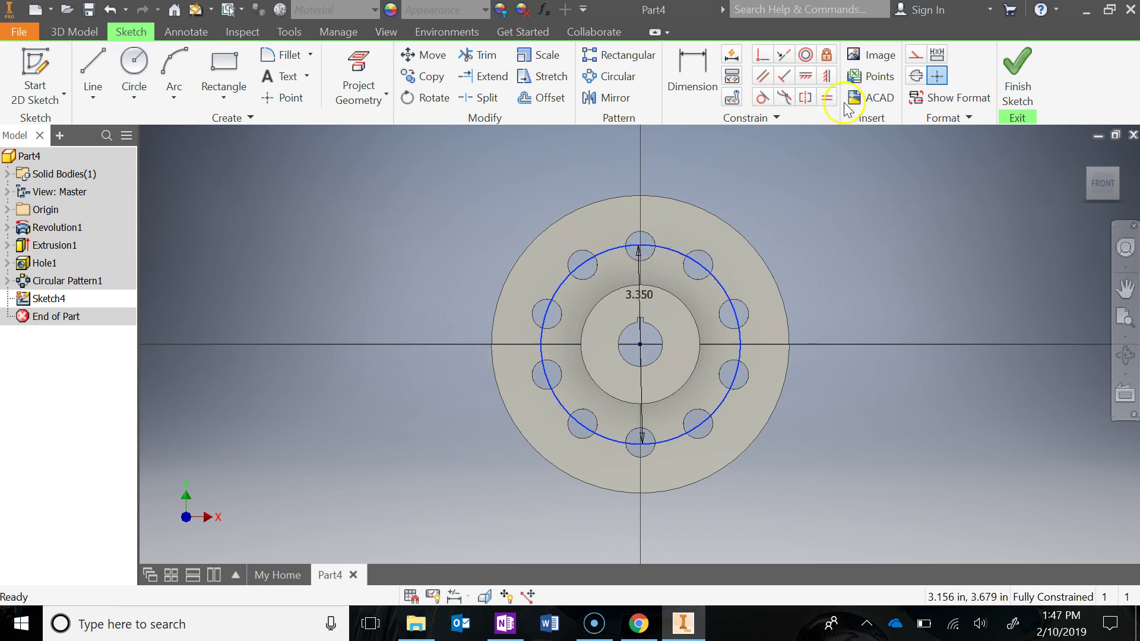
pyautogui.click(915, 54)
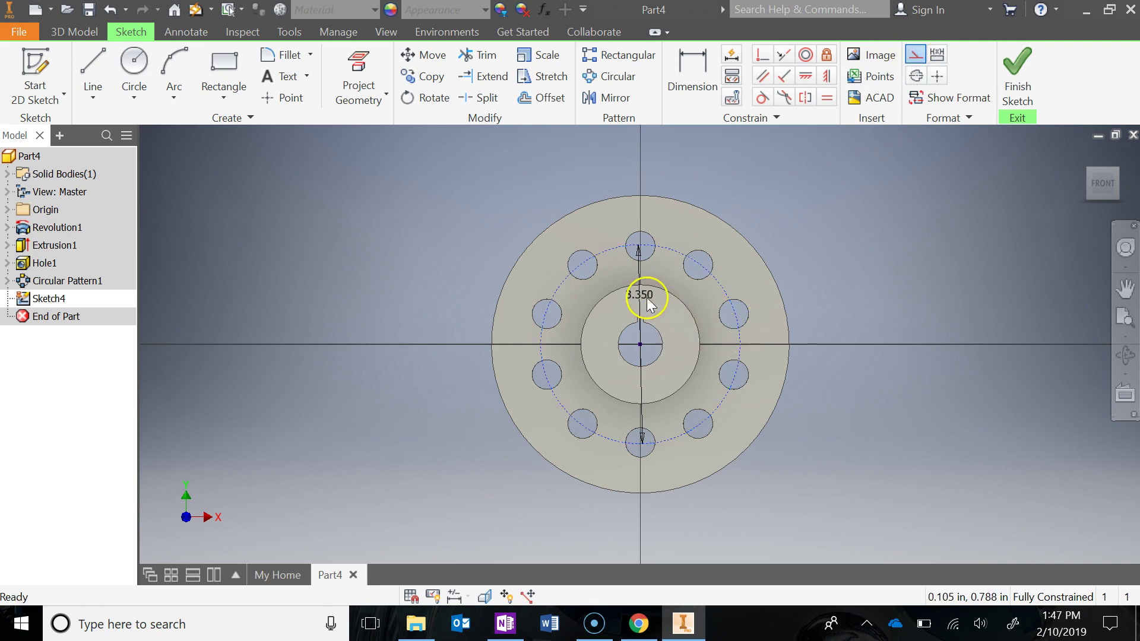
pyautogui.click(551, 304)
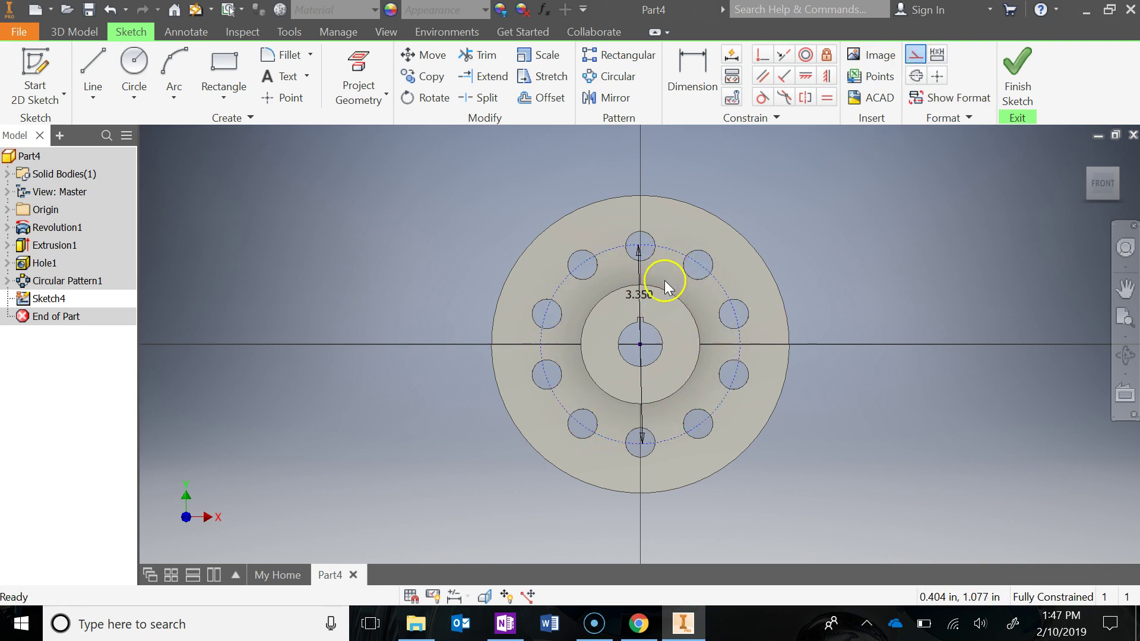
pyautogui.moveTo(646, 295); pyautogui.dragTo(643, 280)
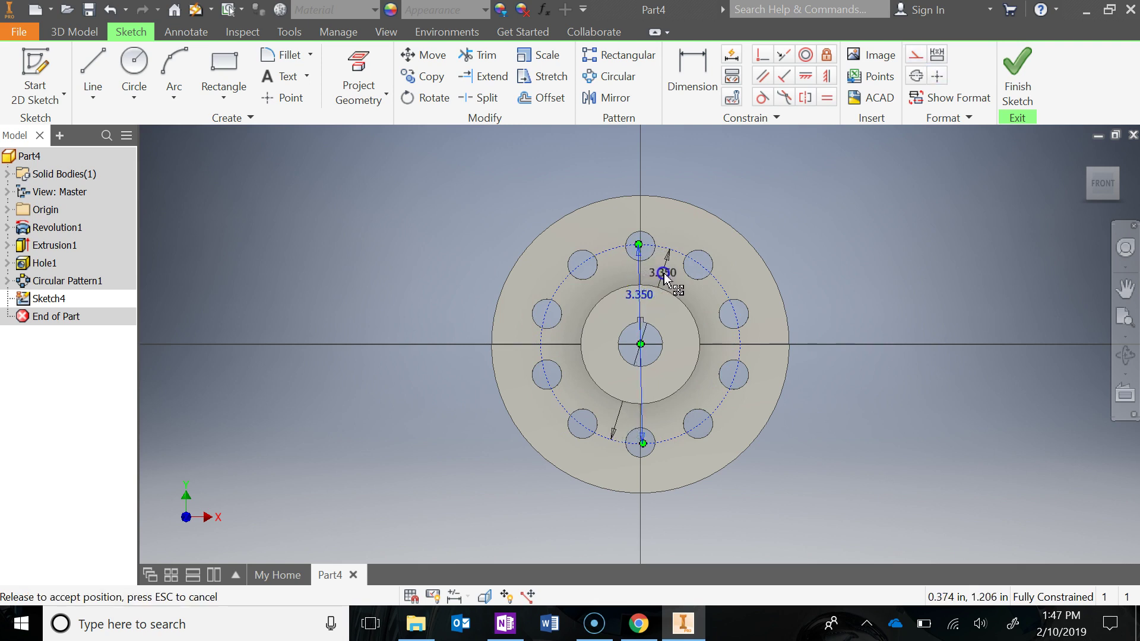
pyautogui.moveTo(663, 277); pyautogui.dragTo(667, 268)
pyautogui.click(1017, 69)
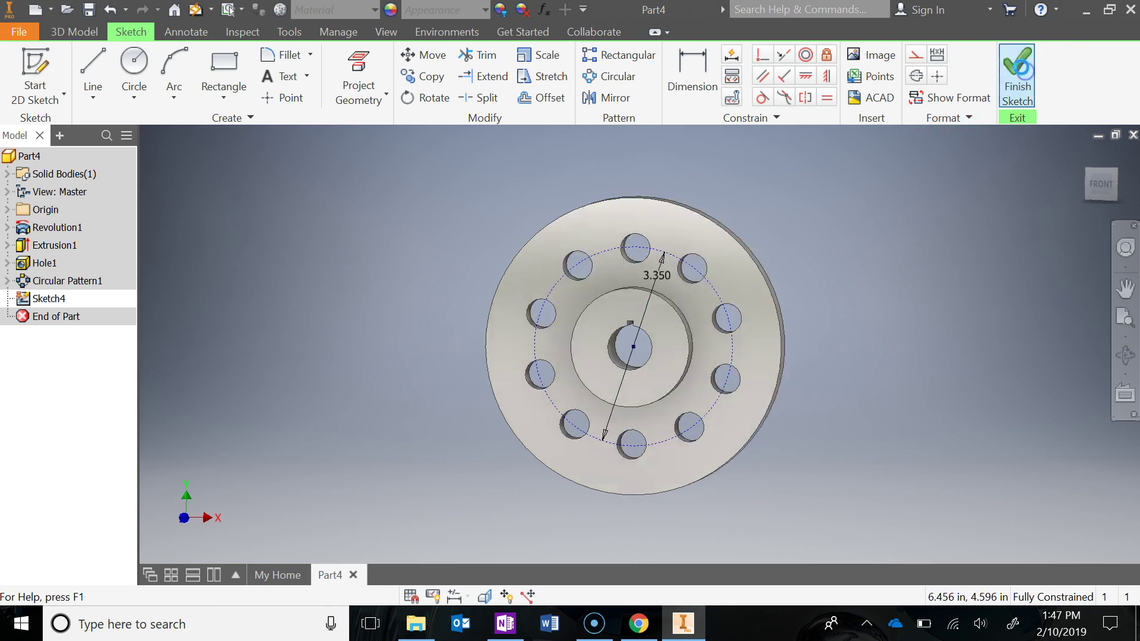
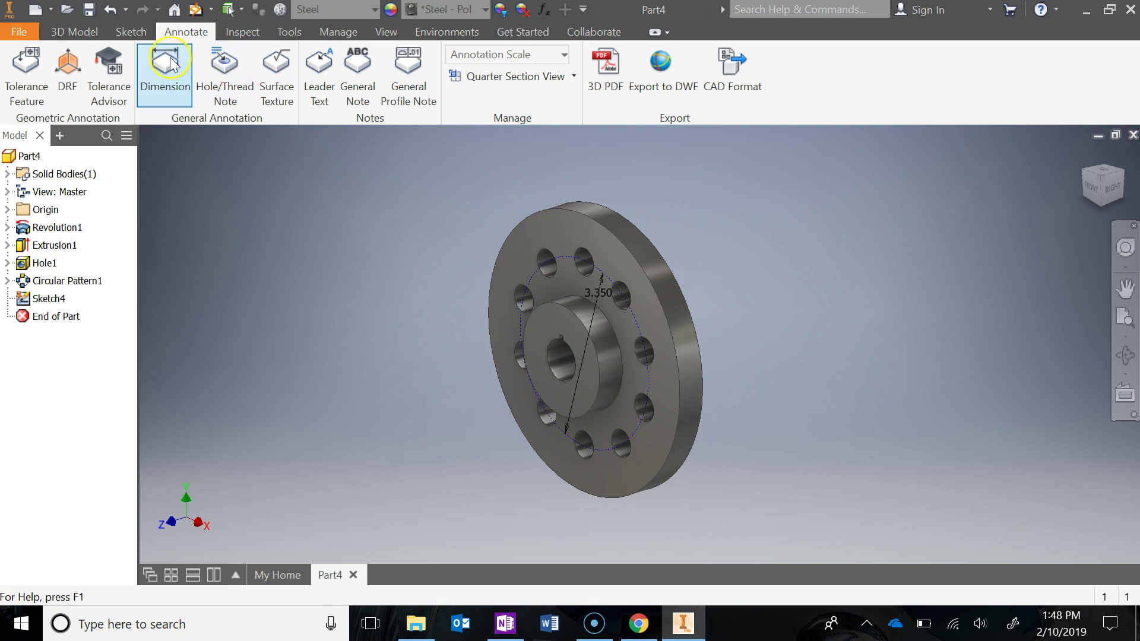
# Annotate the flange's thickness with a 3D dimension between its front and back outer edges, placed below the part
pyautogui.keyDown('shift'); pyautogui.moveTo(908, 537); pyautogui.dragTo(795, 520, button='middle'); pyautogui.keyUp('shift')
pyautogui.click(606, 512)
pyautogui.keyDown('shift'); pyautogui.moveTo(601, 502); pyautogui.dragTo(880, 491, button='middle'); pyautogui.keyUp('shift')
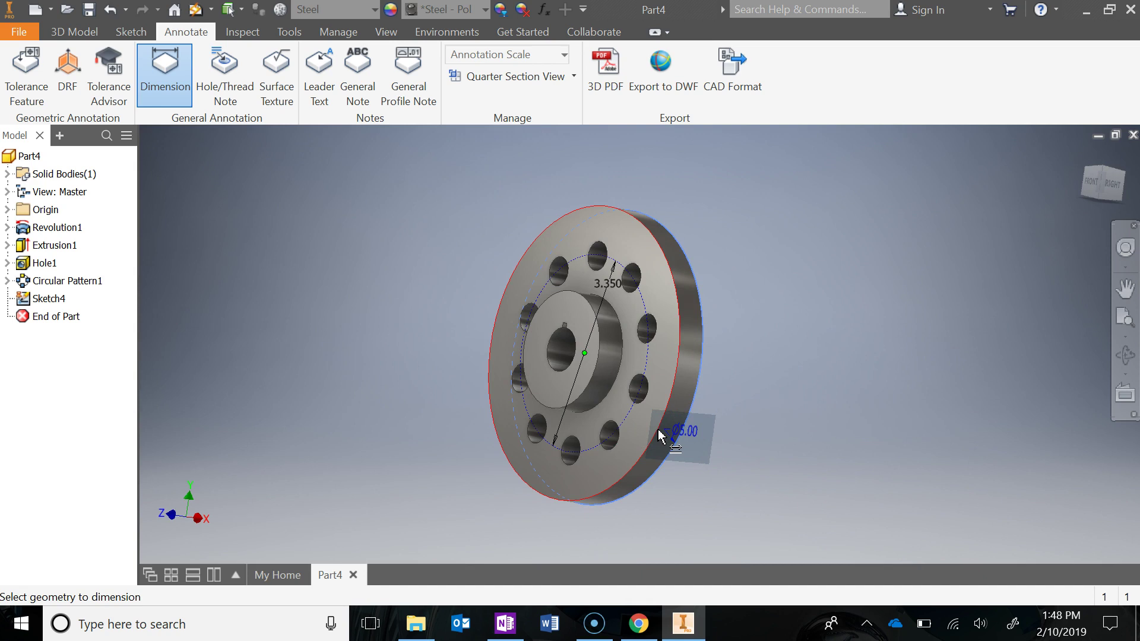
pyautogui.click(659, 435)
pyautogui.click(639, 519)
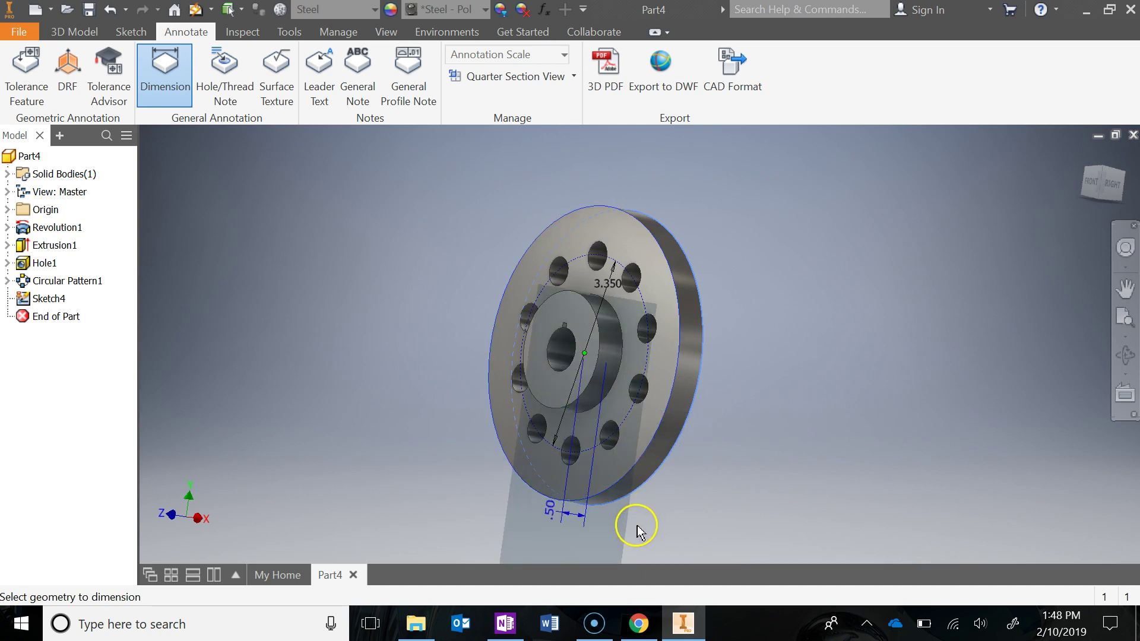
pyautogui.scroll(-2, 634, 527)
pyautogui.press('F6')
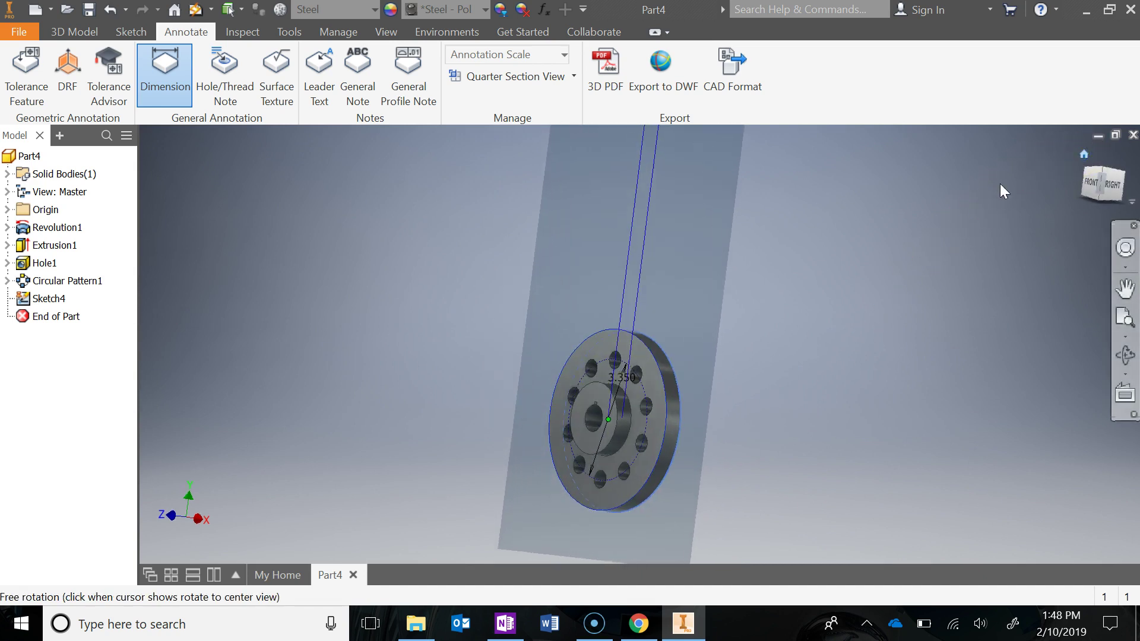
pyautogui.scroll(2, 687, 381)
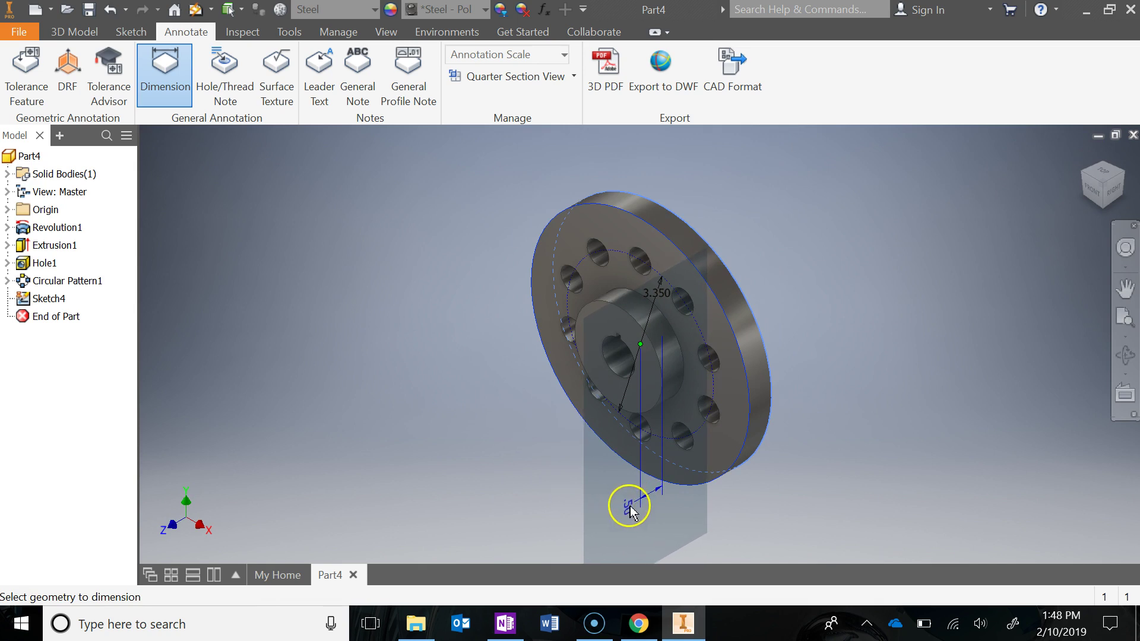
pyautogui.moveTo(632, 510); pyautogui.dragTo(646, 501)
pyautogui.click(646, 503)
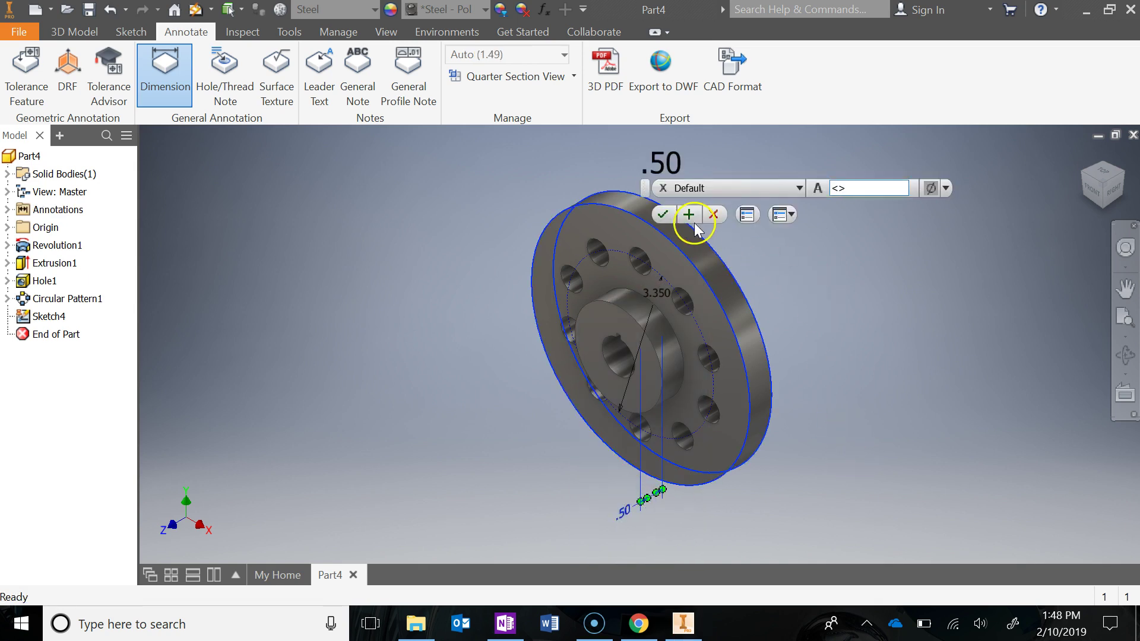
pyautogui.click(662, 214)
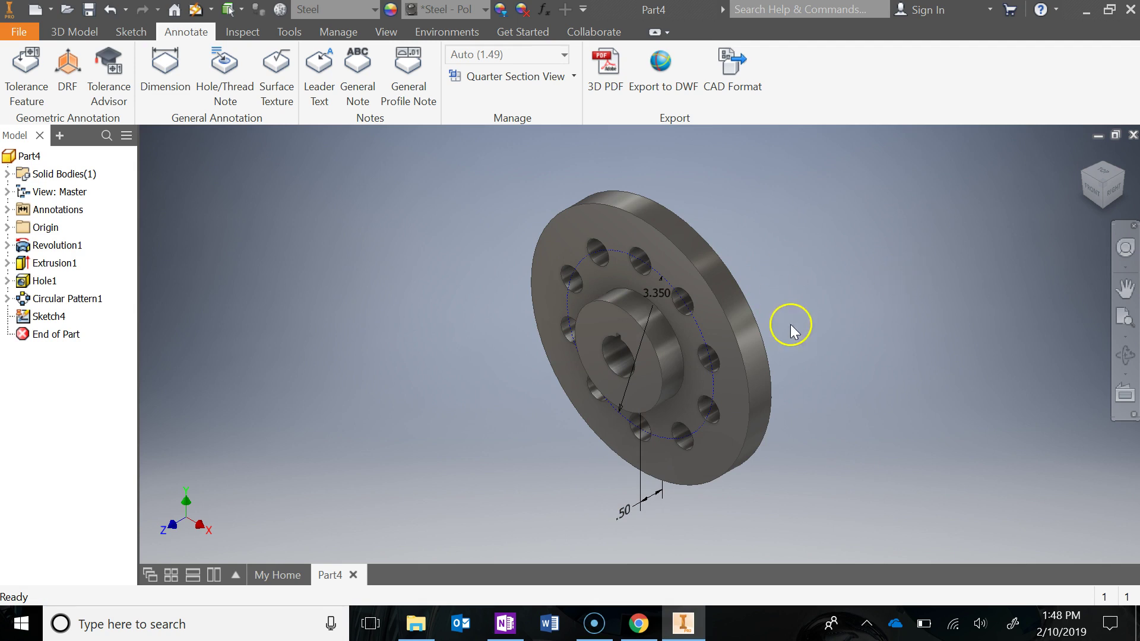
# Annotate the part's overall depth with a 3D dimension from the flange's back outer edge to the hub's front edge
pyautogui.click(165, 66)
pyautogui.keyDown('shift'); pyautogui.moveTo(799, 307); pyautogui.dragTo(646, 194, button='middle'); pyautogui.keyUp('shift')
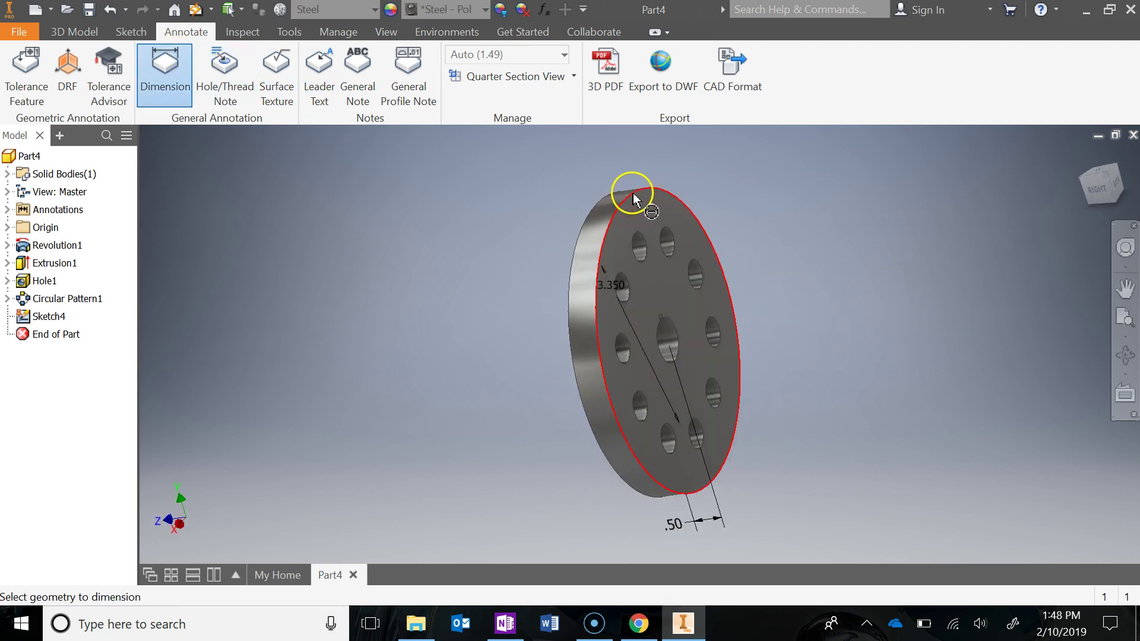
pyautogui.click(633, 196)
pyautogui.moveTo(778, 270)
pyautogui.keyDown('shift'); pyautogui.mouseDown(button='middle')
pyautogui.moveTo(827, 333)
pyautogui.moveTo(902, 324)
pyautogui.mouseUp(button='middle'); pyautogui.keyUp('shift')
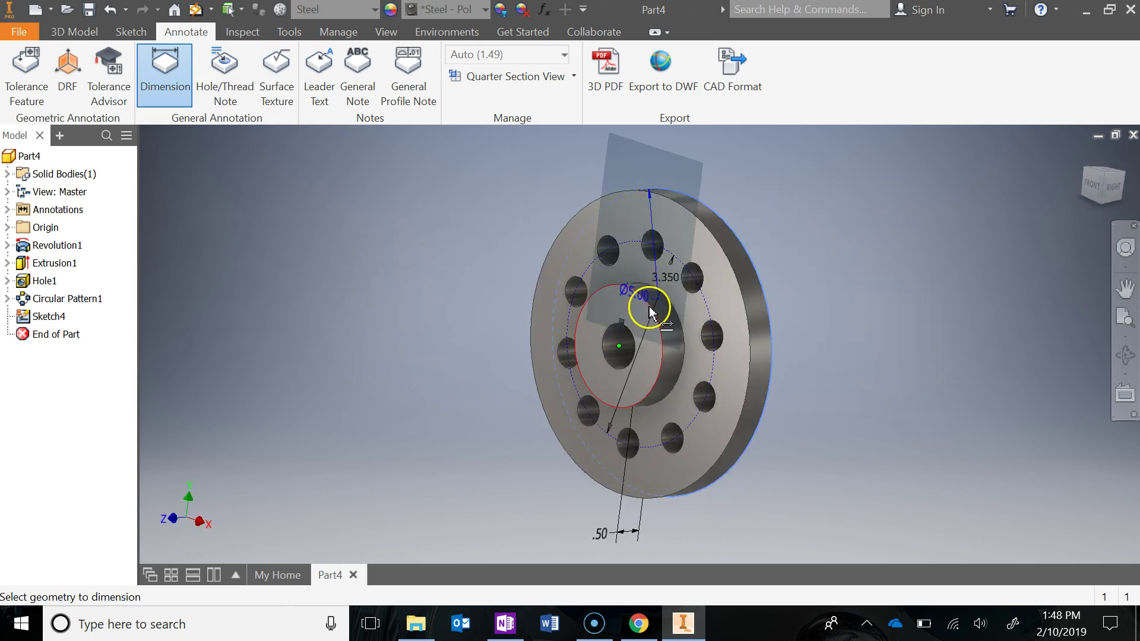
pyautogui.click(650, 309)
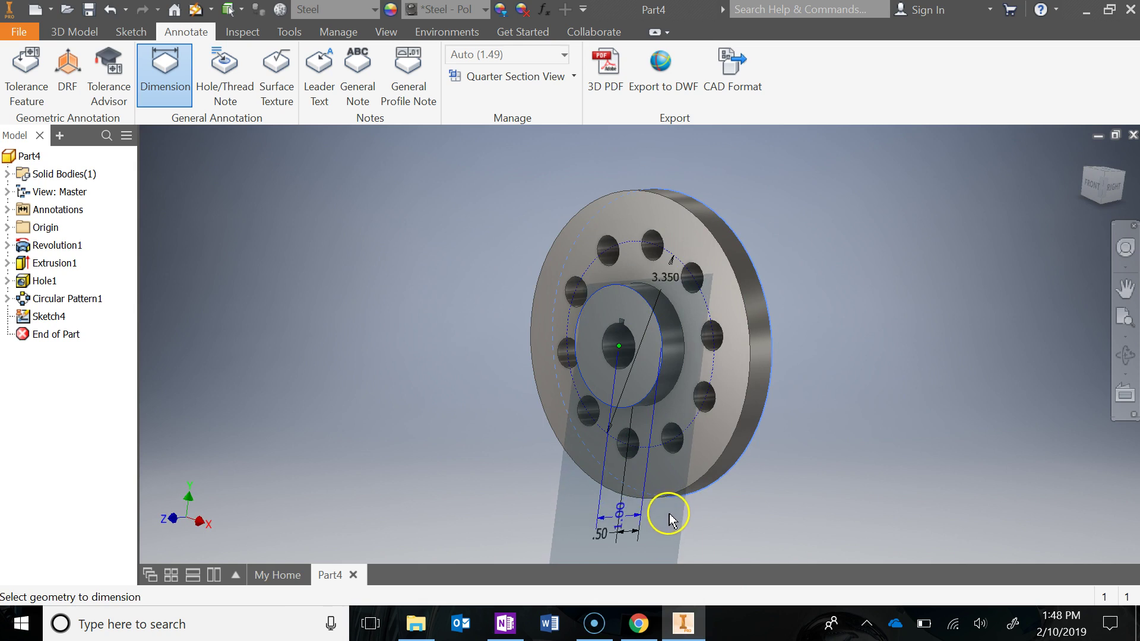
pyautogui.moveTo(667, 513); pyautogui.dragTo(695, 432, button='middle')
pyautogui.click(696, 431)
pyautogui.click(646, 412)
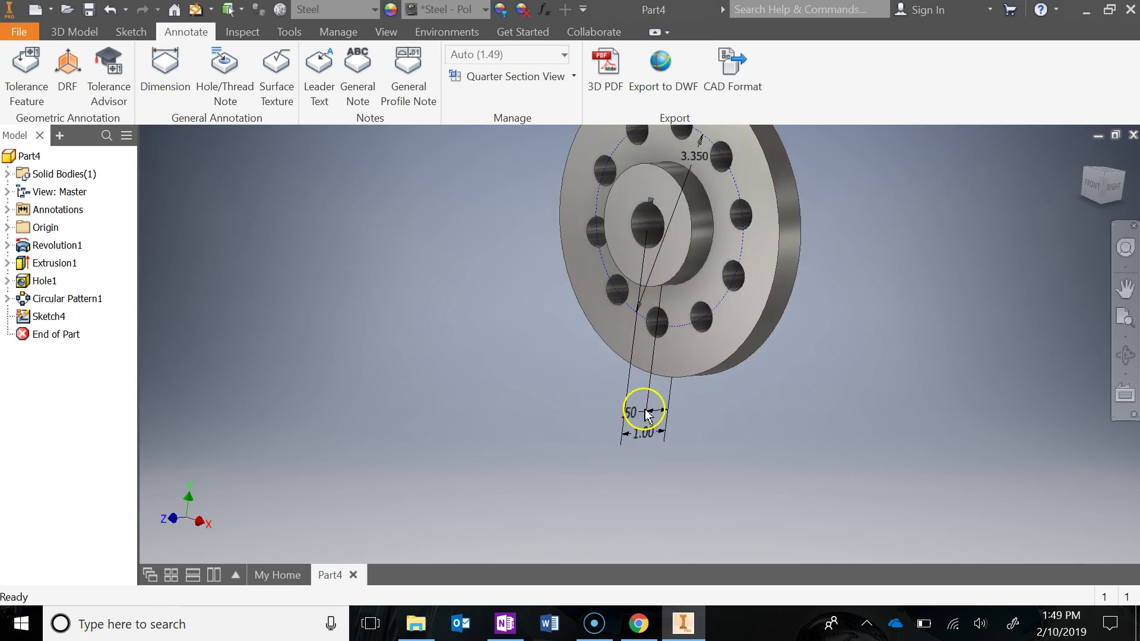
# Reposition the flange-thickness dimension above the overall-depth dimension, with its text on the opposite side of the extension lines
pyautogui.moveTo(633, 409); pyautogui.dragTo(642, 397)
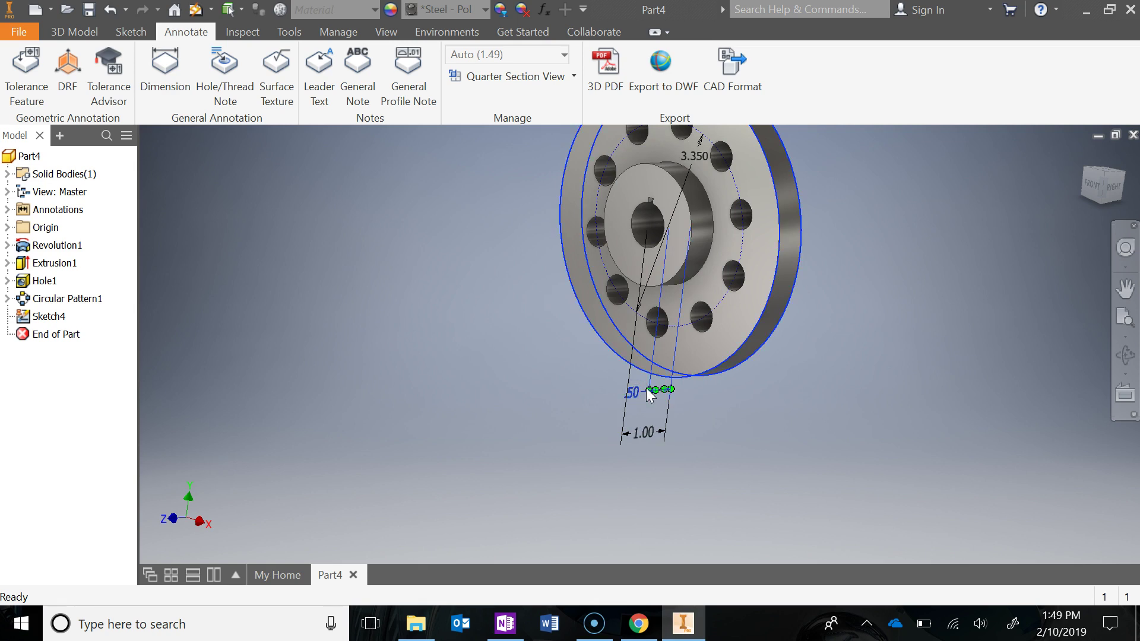
pyautogui.click(1081, 163)
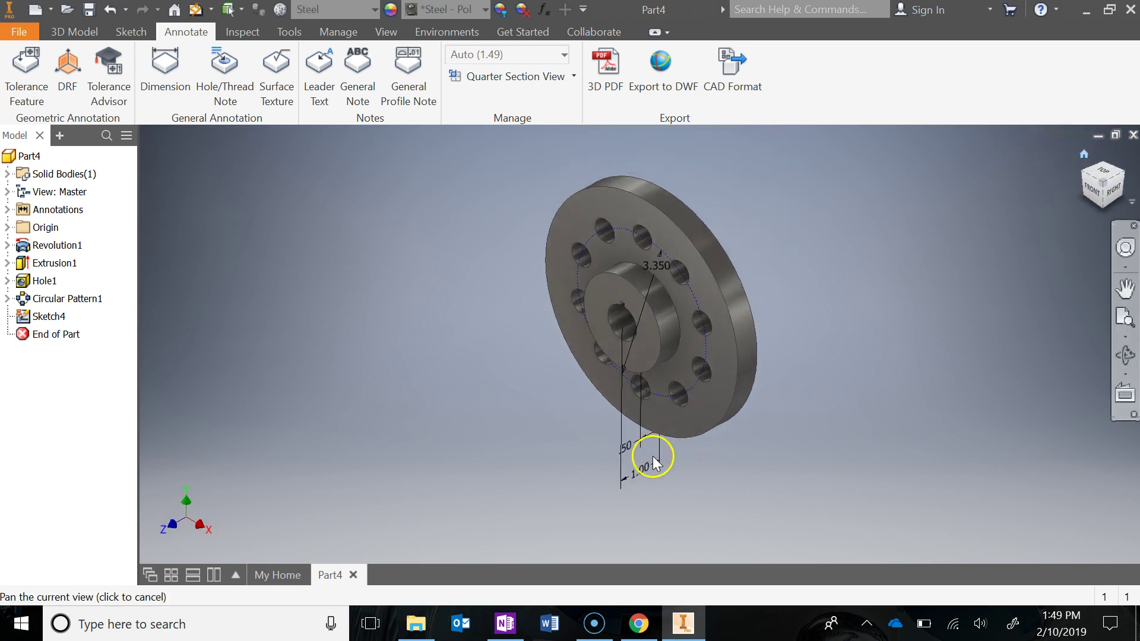
pyautogui.scroll(-2, 652, 457)
pyautogui.moveTo(650, 459); pyautogui.dragTo(661, 371, button='middle')
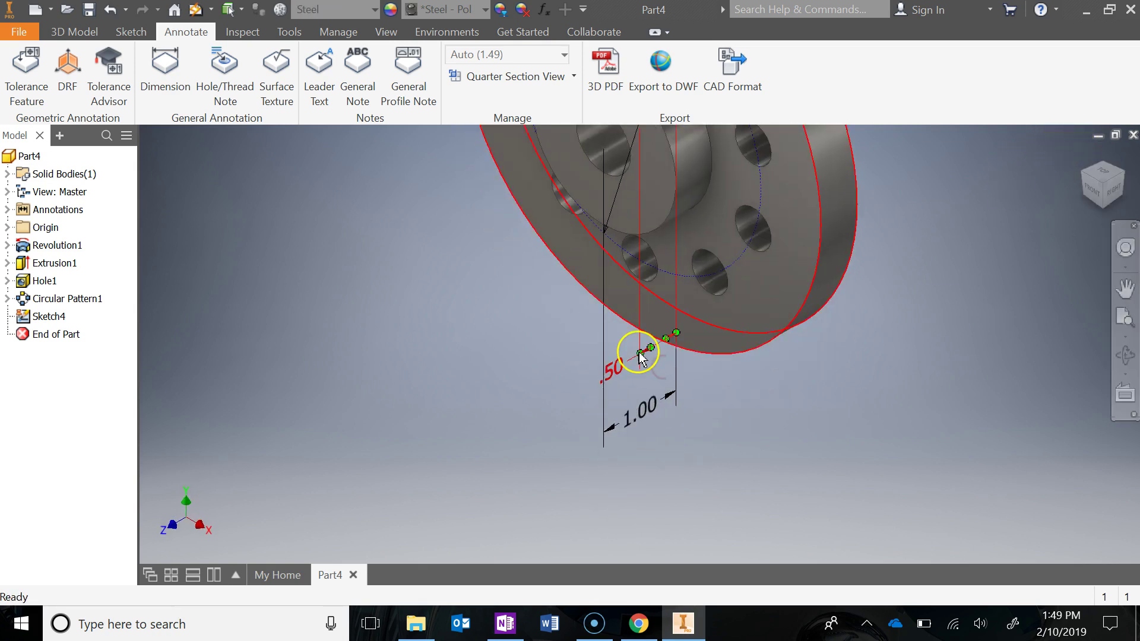
pyautogui.moveTo(617, 368)
pyautogui.mouseDown()
pyautogui.moveTo(636, 427)
pyautogui.moveTo(607, 445)
pyautogui.moveTo(635, 442)
pyautogui.moveTo(636, 463)
pyautogui.mouseUp()
pyautogui.click(758, 423)
pyautogui.scroll(-4, 843, 419)
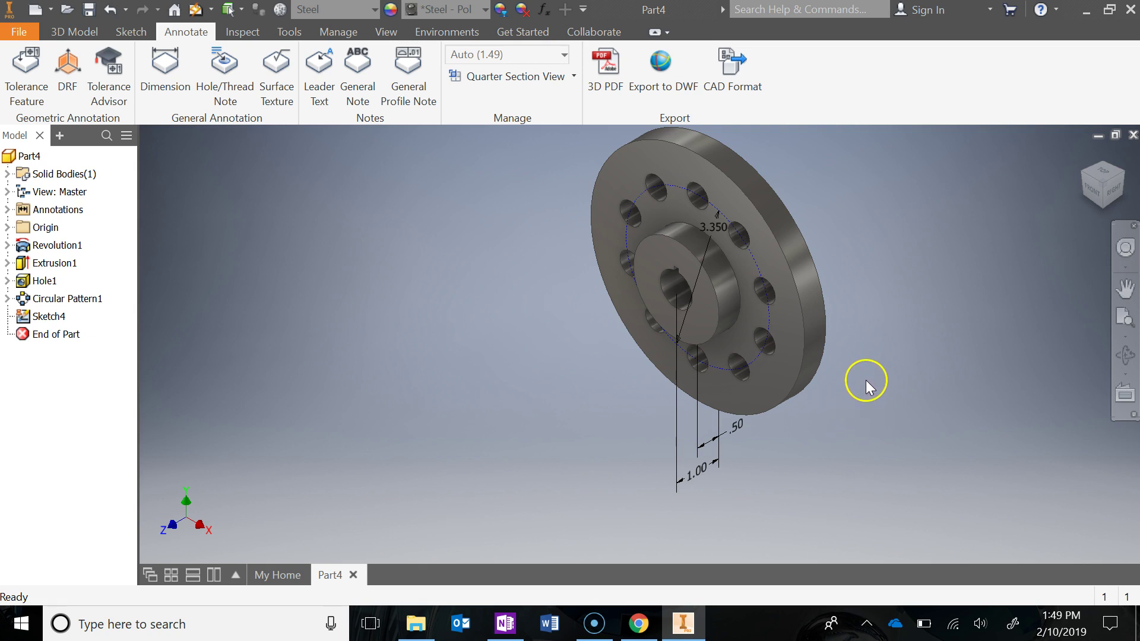
pyautogui.moveTo(914, 380); pyautogui.dragTo(819, 418, button='middle')
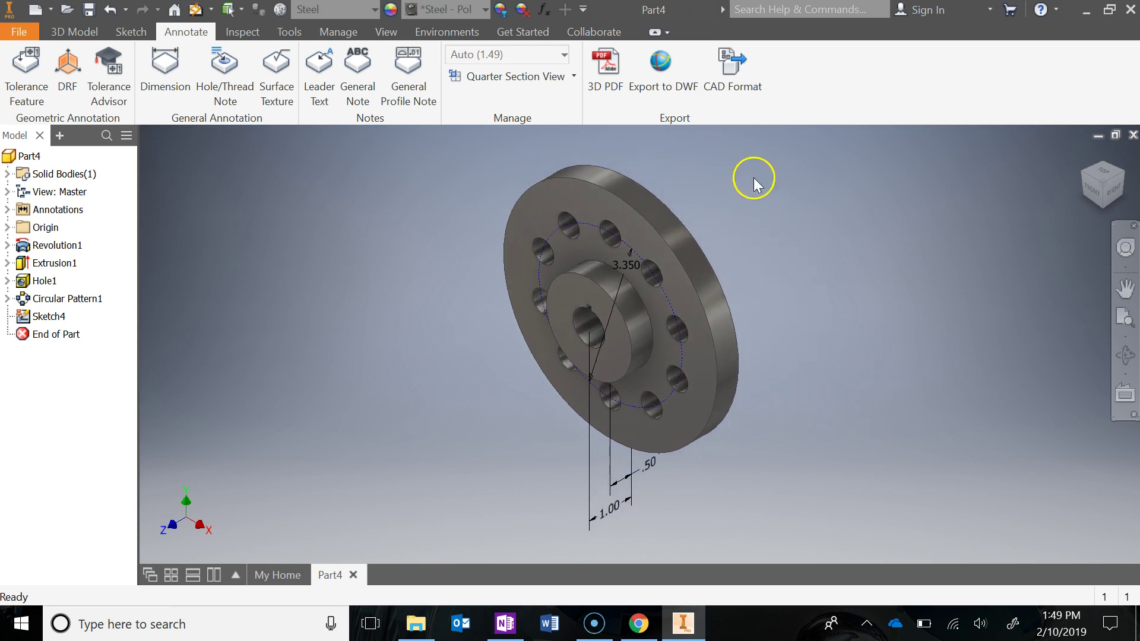
# Annotate the flange's outer diameter with a 3D dimension on its back outer edge, placed just outside the rim
pyautogui.click(165, 75)
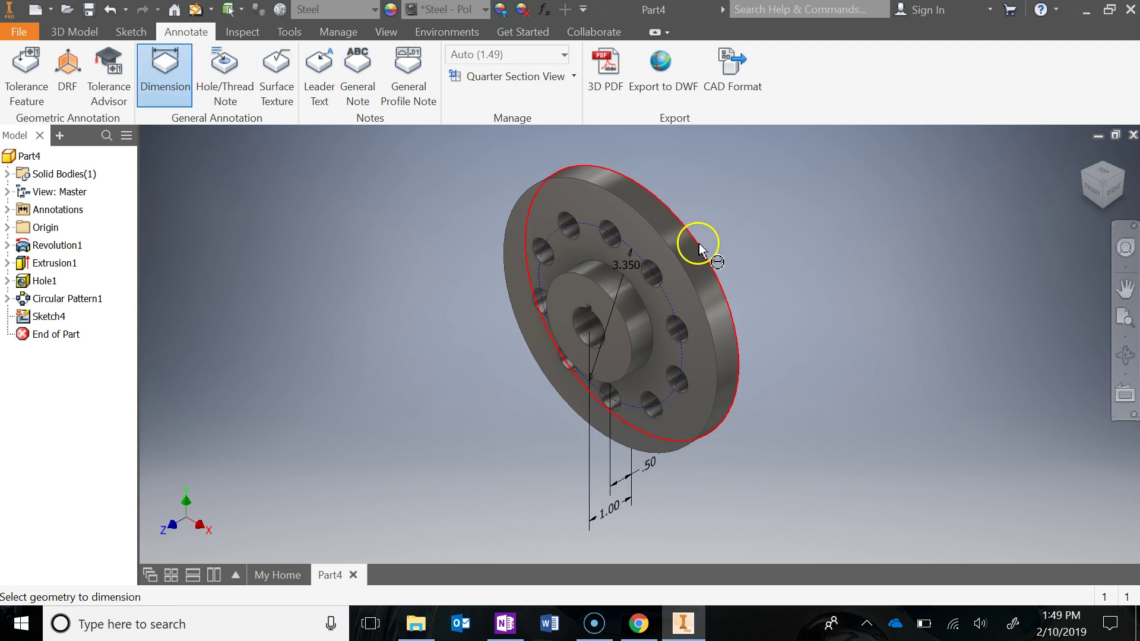
pyautogui.click(702, 240)
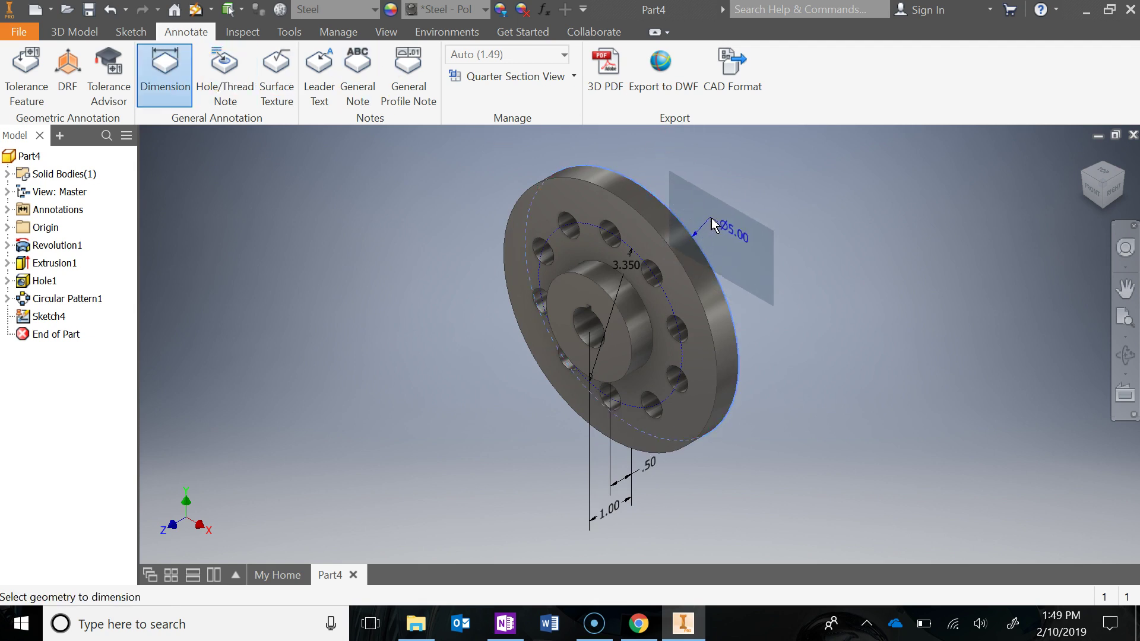
pyautogui.click(713, 224)
pyautogui.click(659, 225)
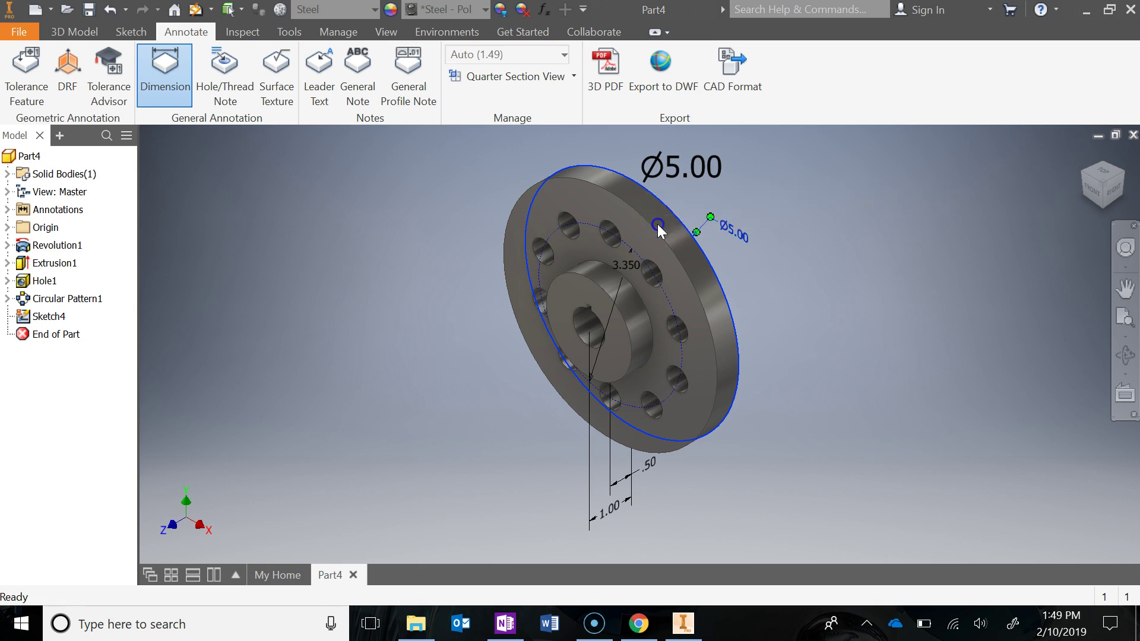
pyautogui.press('Escape')
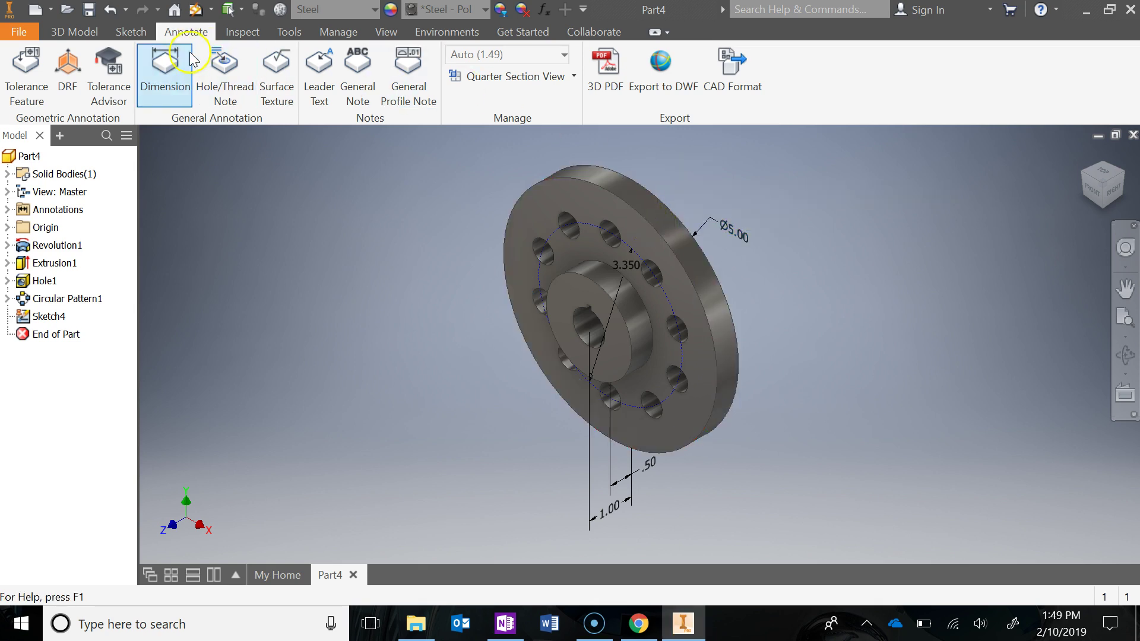
# Add a hole note to an upper flange hole, and shift the note and the outer diameter dimension lower beside the rim
pyautogui.click(231, 71)
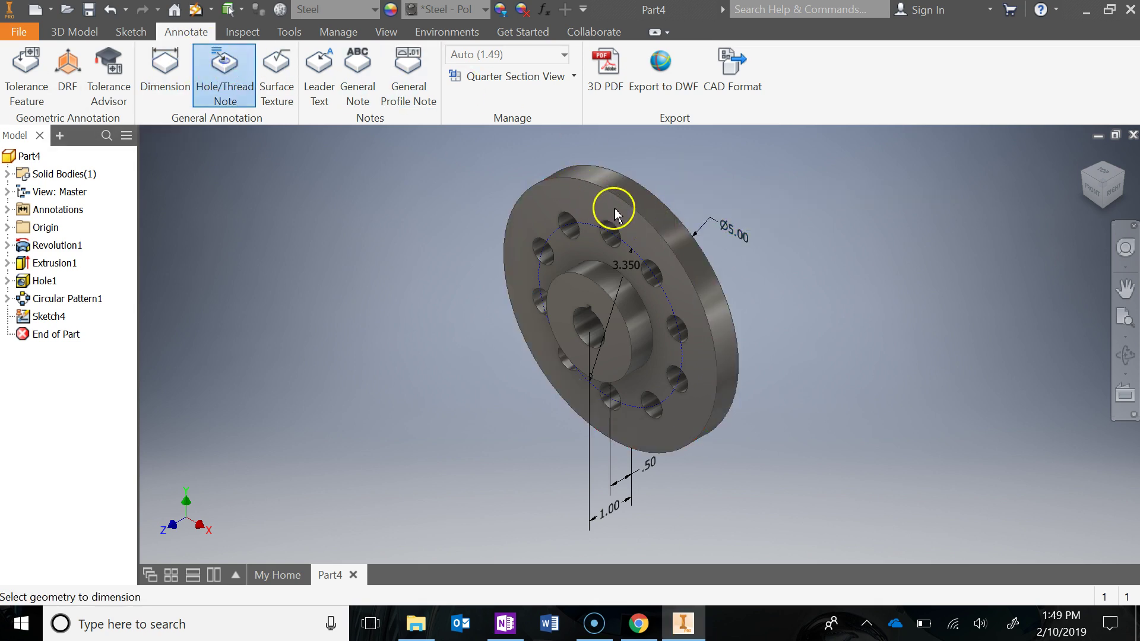
pyautogui.click(615, 230)
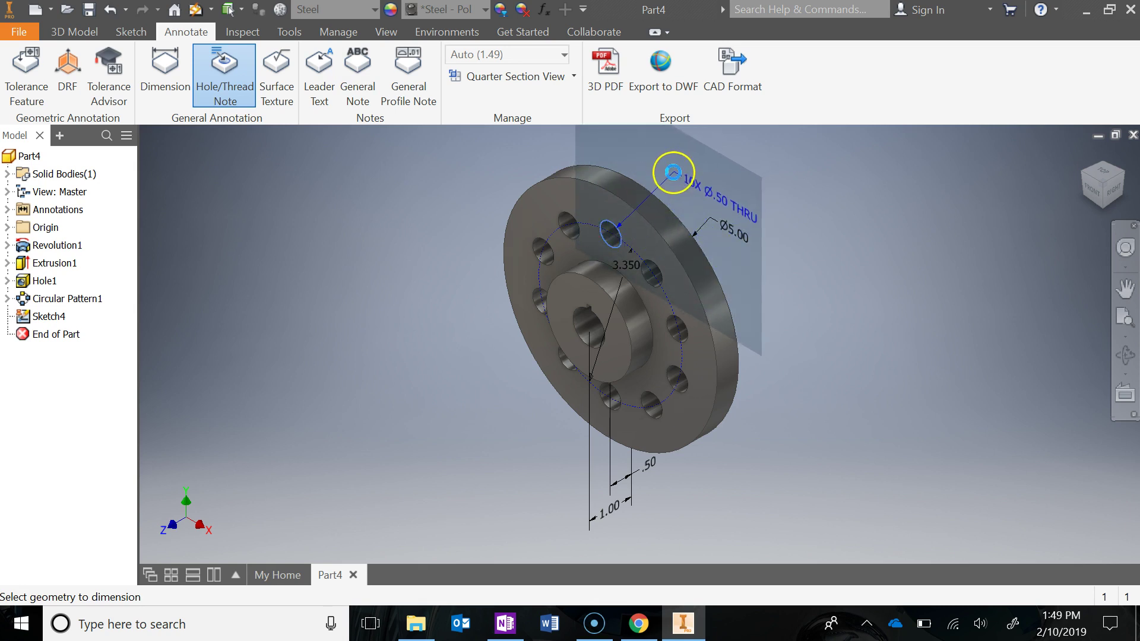
pyautogui.click(679, 175)
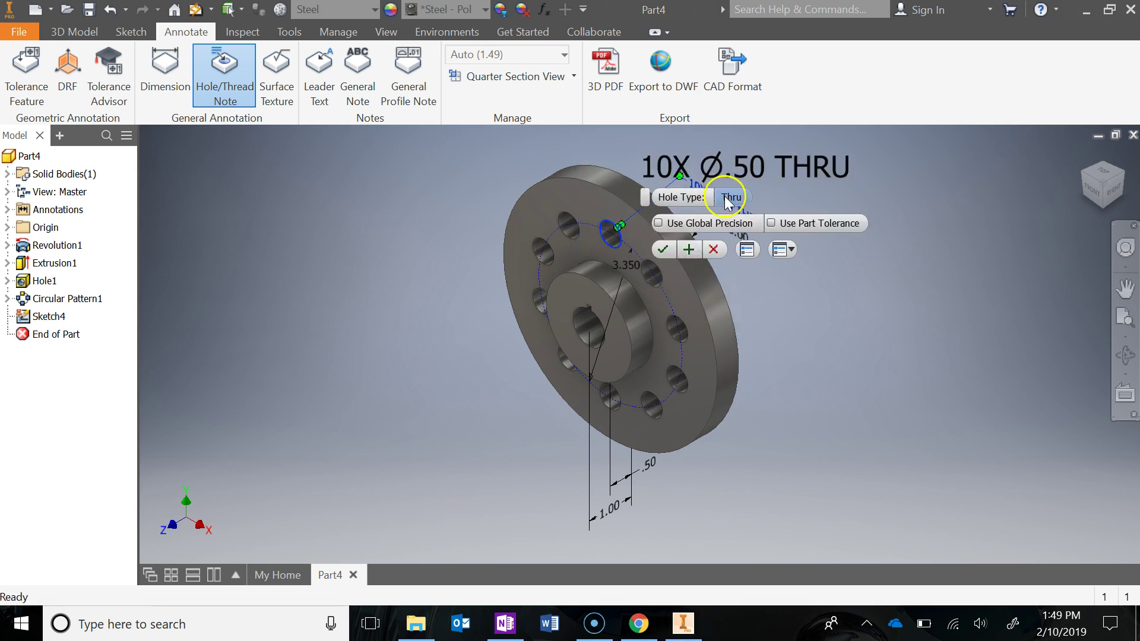
pyautogui.click(663, 249)
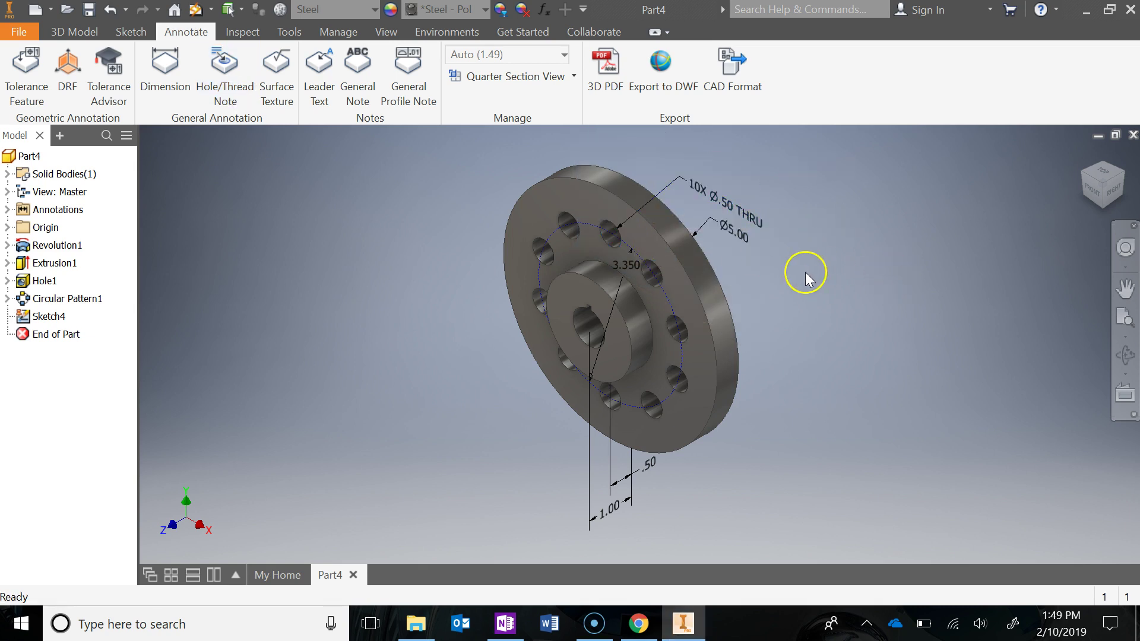
pyautogui.moveTo(713, 225)
pyautogui.mouseDown()
pyautogui.moveTo(720, 252)
pyautogui.moveTo(713, 244)
pyautogui.mouseUp()
pyautogui.moveTo(688, 178)
pyautogui.mouseDown()
pyautogui.moveTo(677, 188)
pyautogui.moveTo(690, 207)
pyautogui.mouseUp()
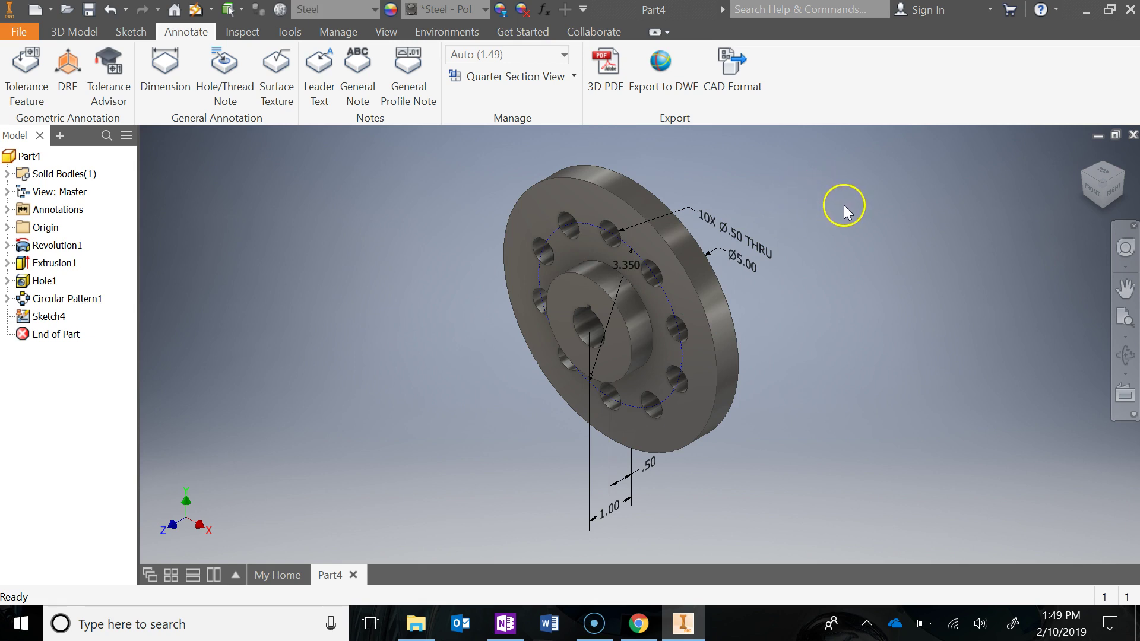
# Add a leader note reading ".10 x .78" over "KEYWAY" from the keyway in the hub's bore, placed beyond the flange's upper rim
pyautogui.click(328, 76)
pyautogui.scroll(5, 584, 312)
pyautogui.click(607, 251)
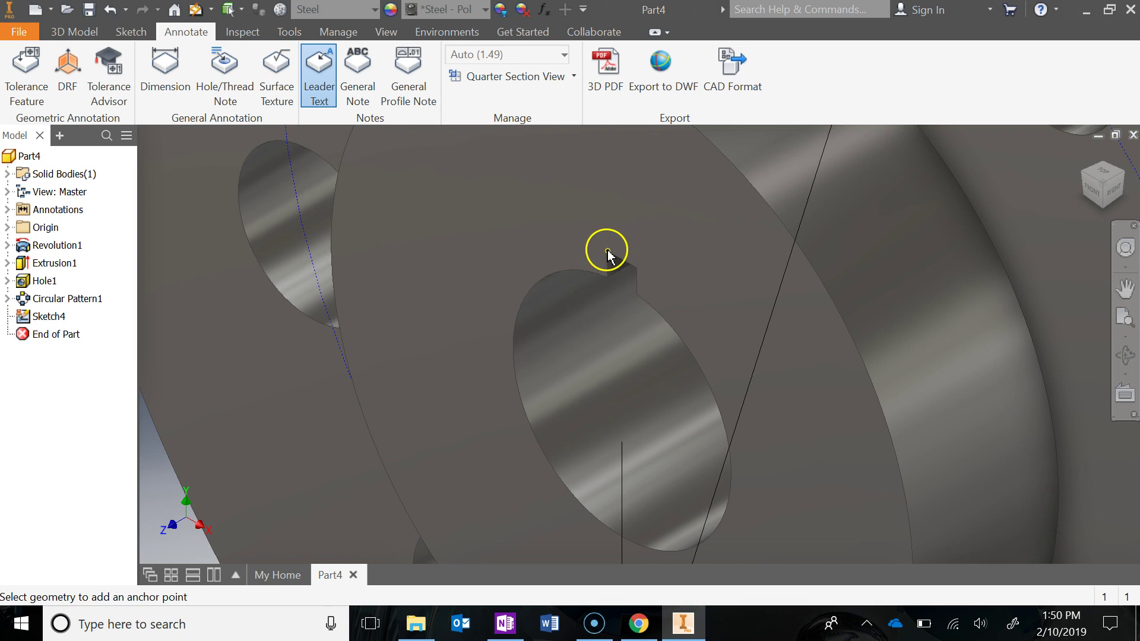
pyautogui.scroll(-5, 594, 237)
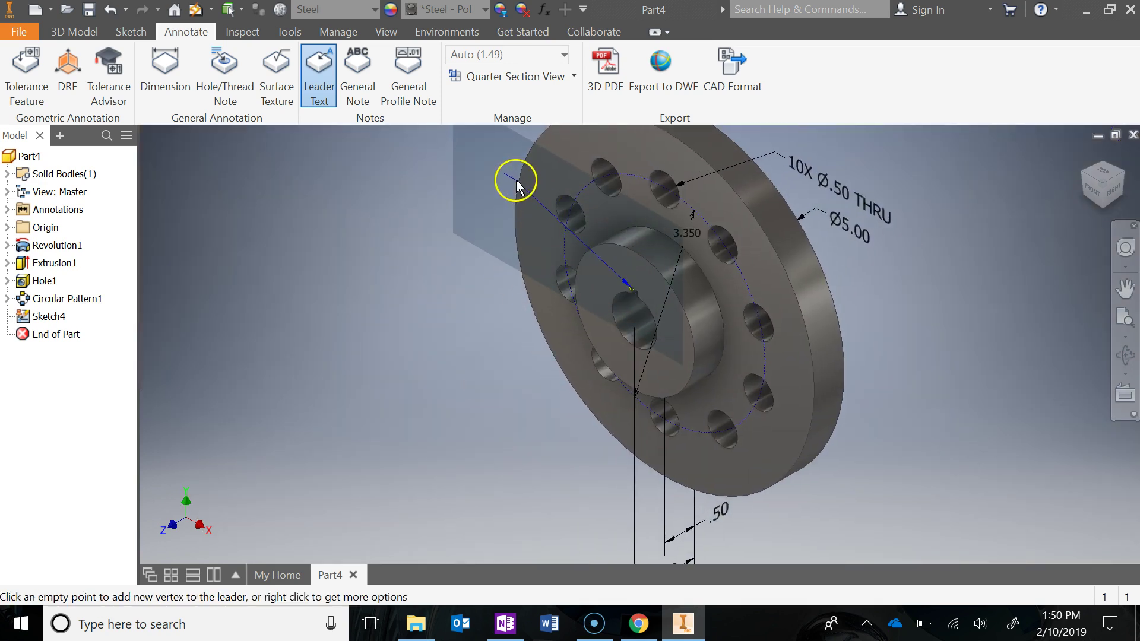
pyautogui.moveTo(542, 133); pyautogui.dragTo(542, 199, button='middle')
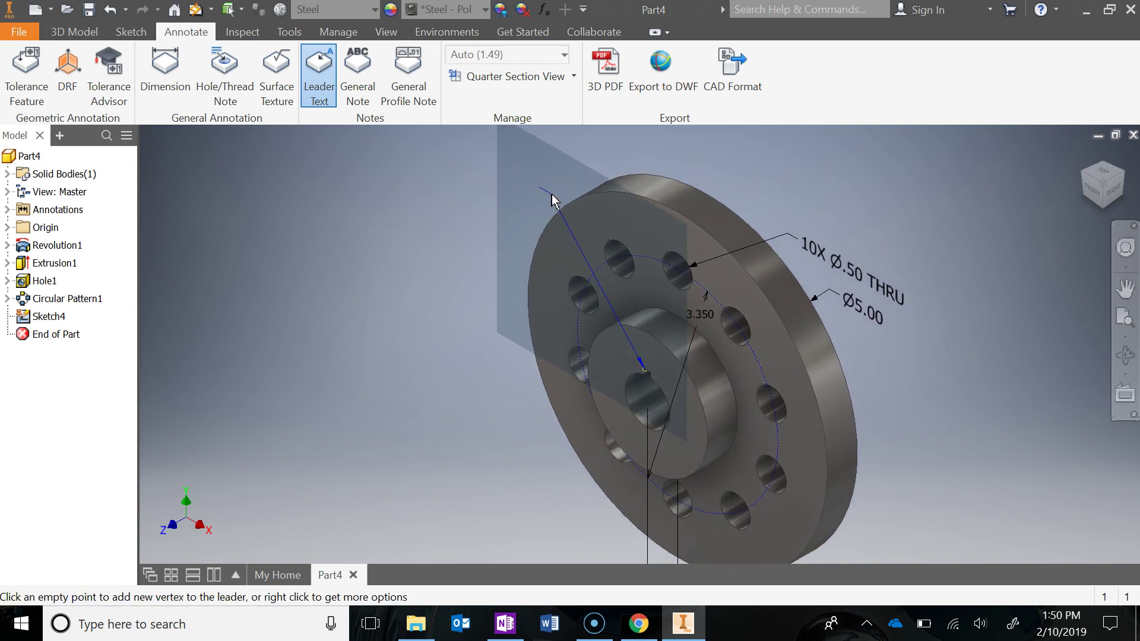
pyautogui.doubleClick(552, 198)
pyautogui.write('k')
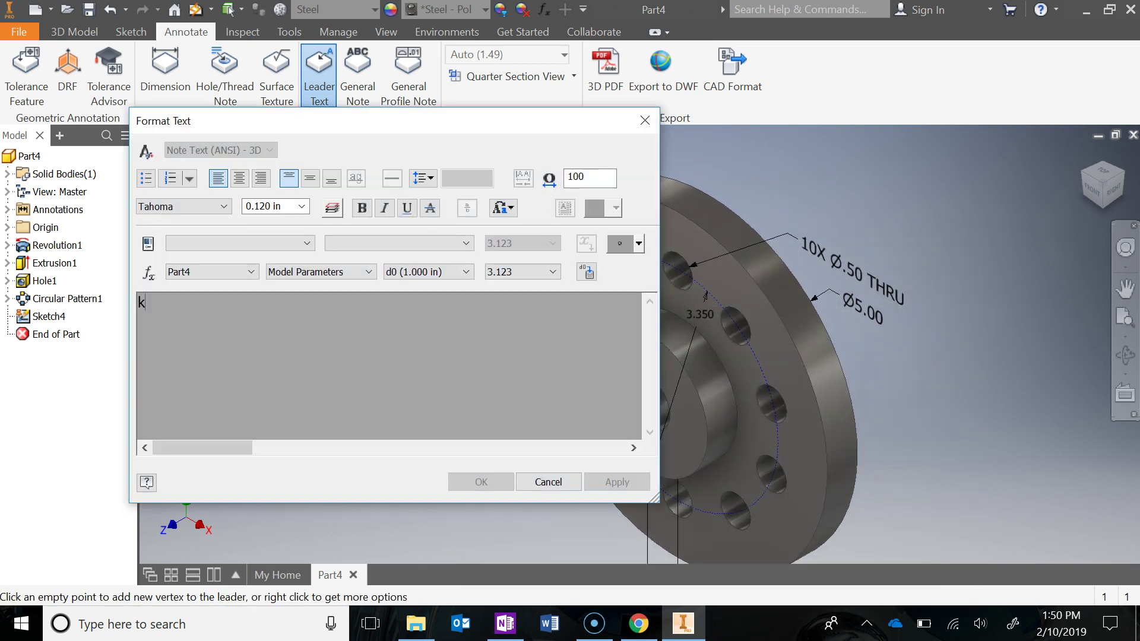
pyautogui.write('ey')
pyautogui.write('.10')
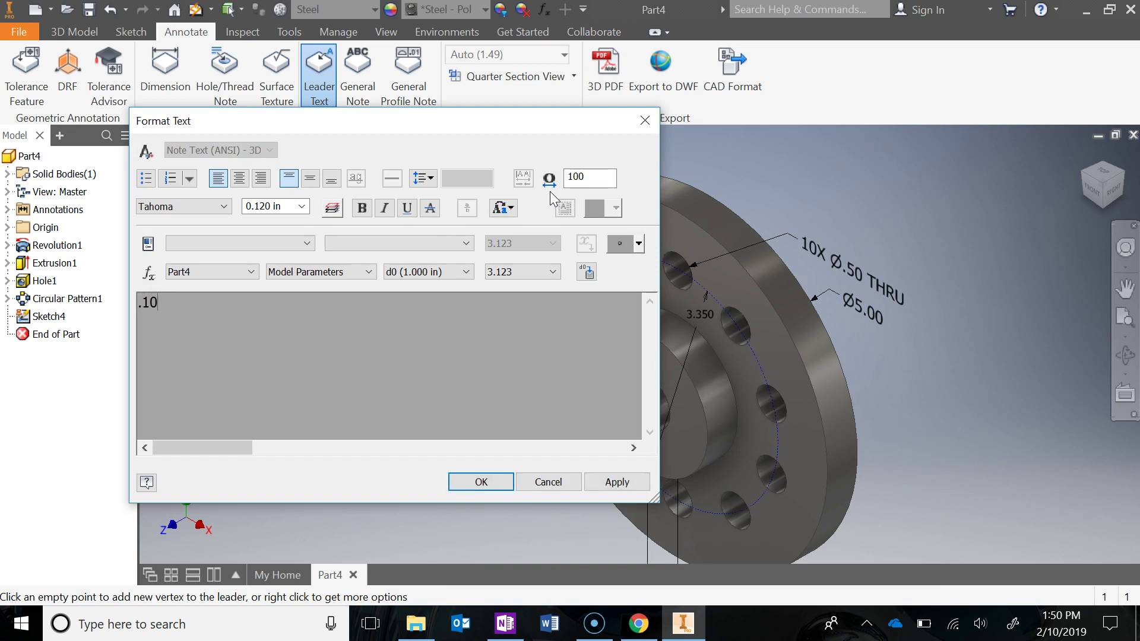
pyautogui.write(' x .78 KEYWAY')
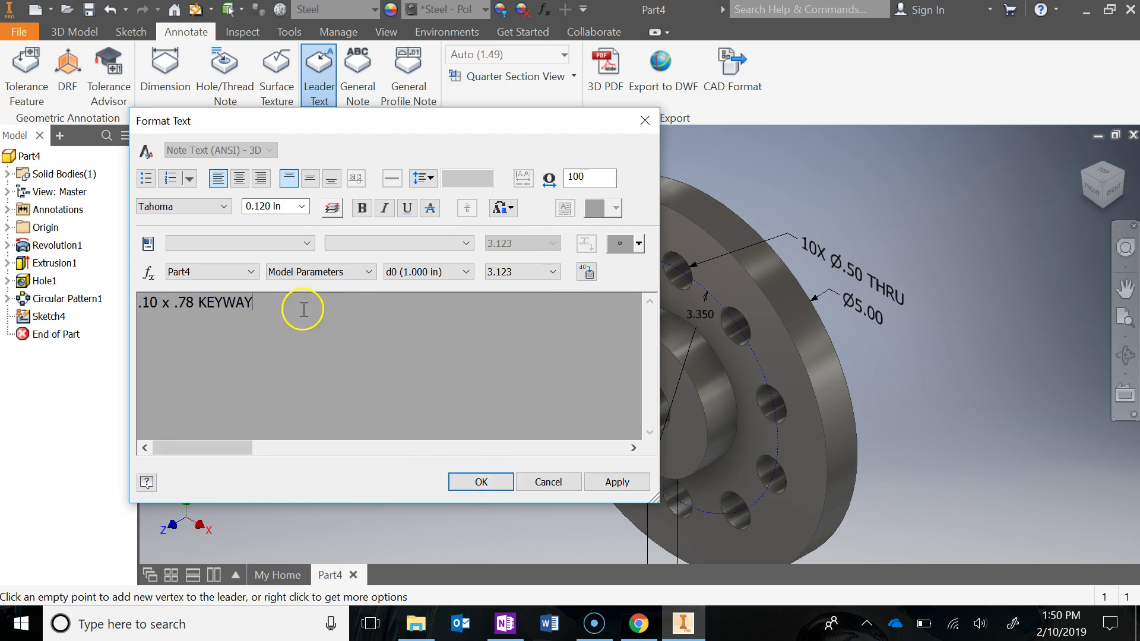
pyautogui.press('Return')
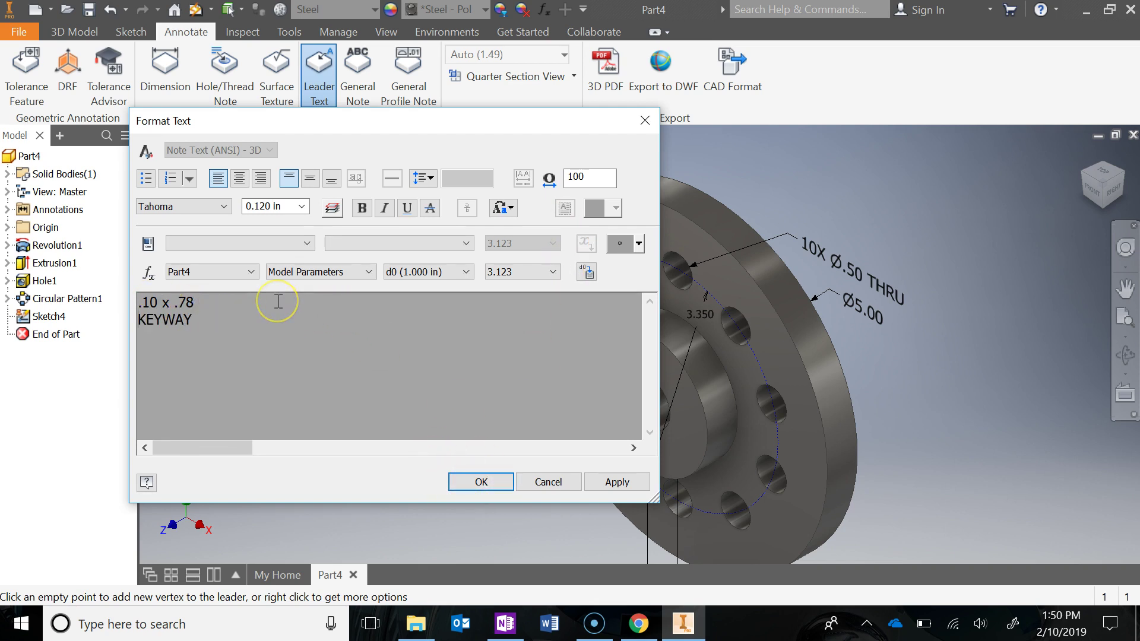
pyautogui.click(482, 495)
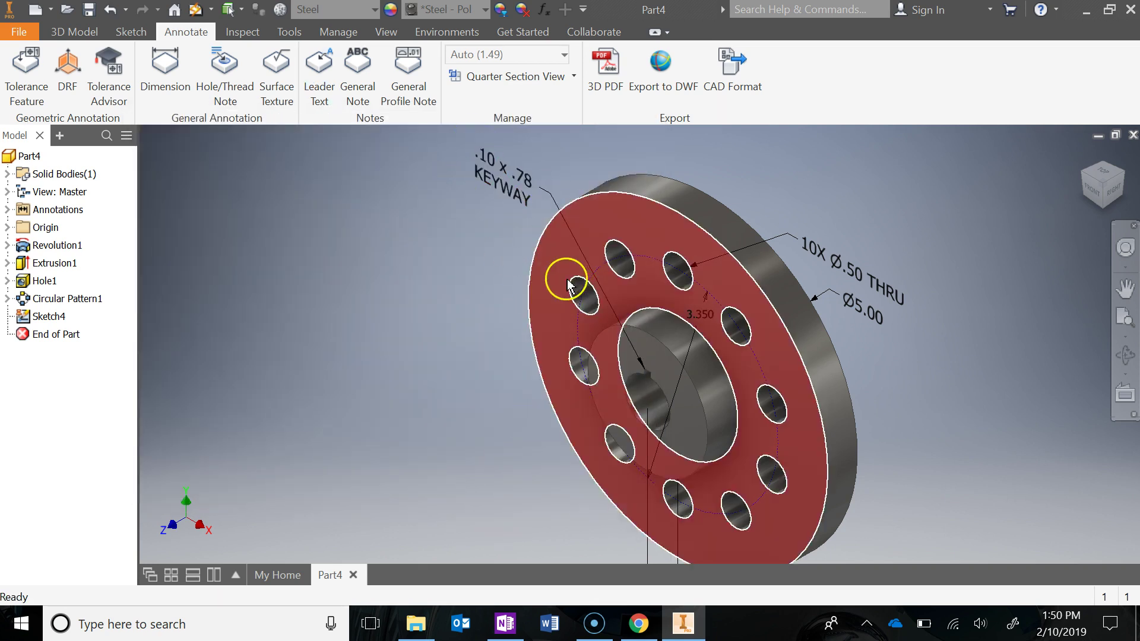
# Annotate the hub's outer diameter with a 3D dimension on its front edge, placed outside the flange rim below the keyway note
pyautogui.click(160, 71)
pyautogui.moveTo(420, 247); pyautogui.dragTo(440, 181, button='middle')
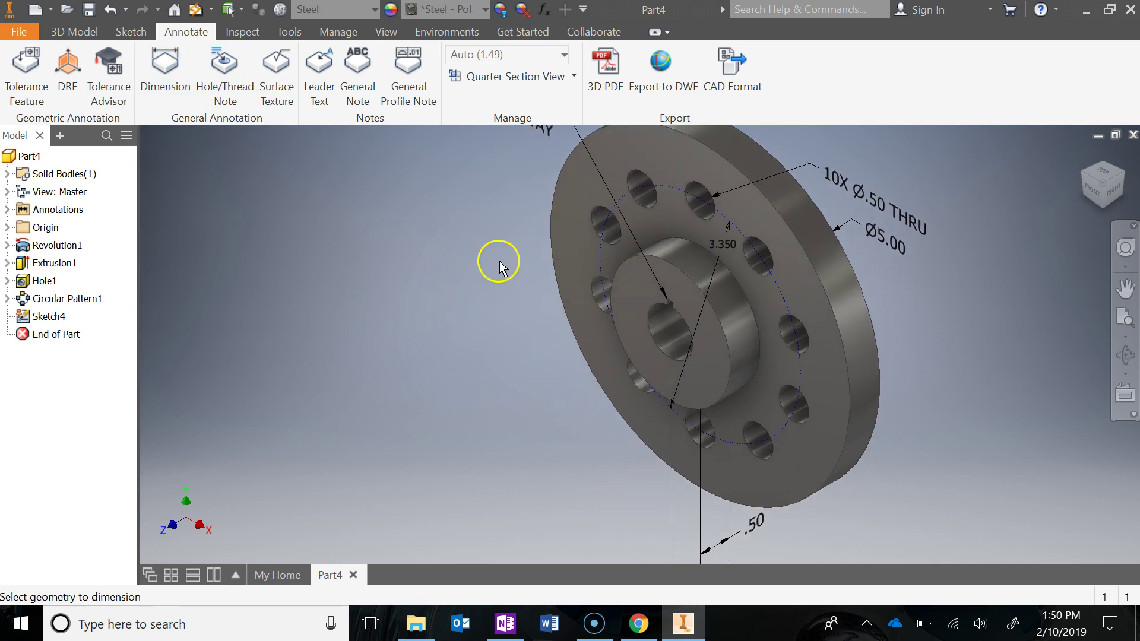
pyautogui.click(622, 270)
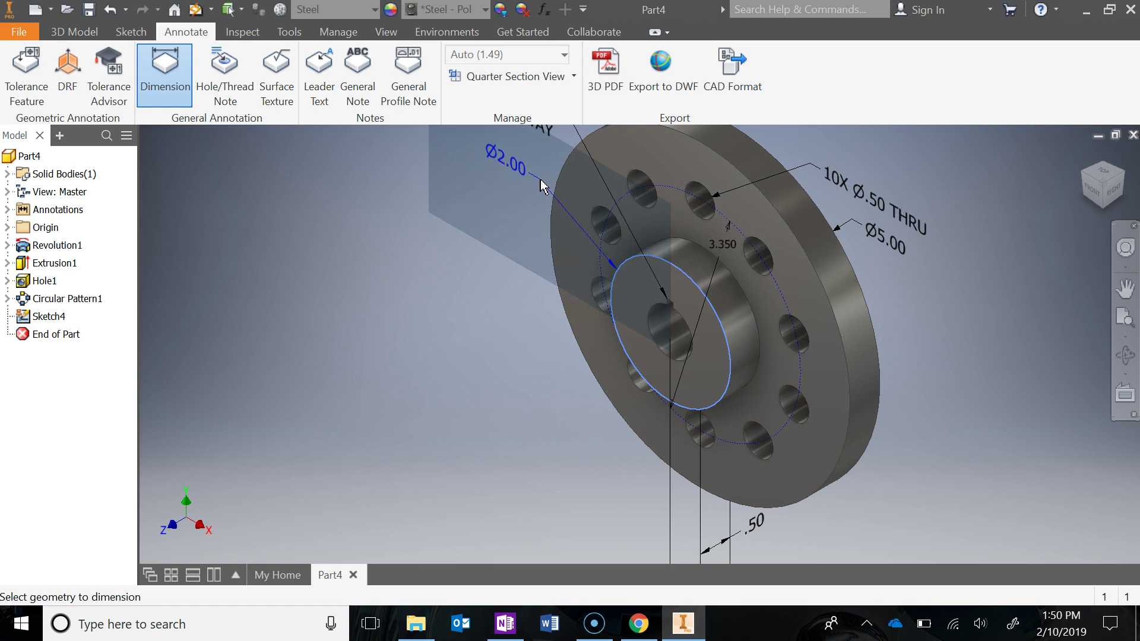
pyautogui.click(543, 188)
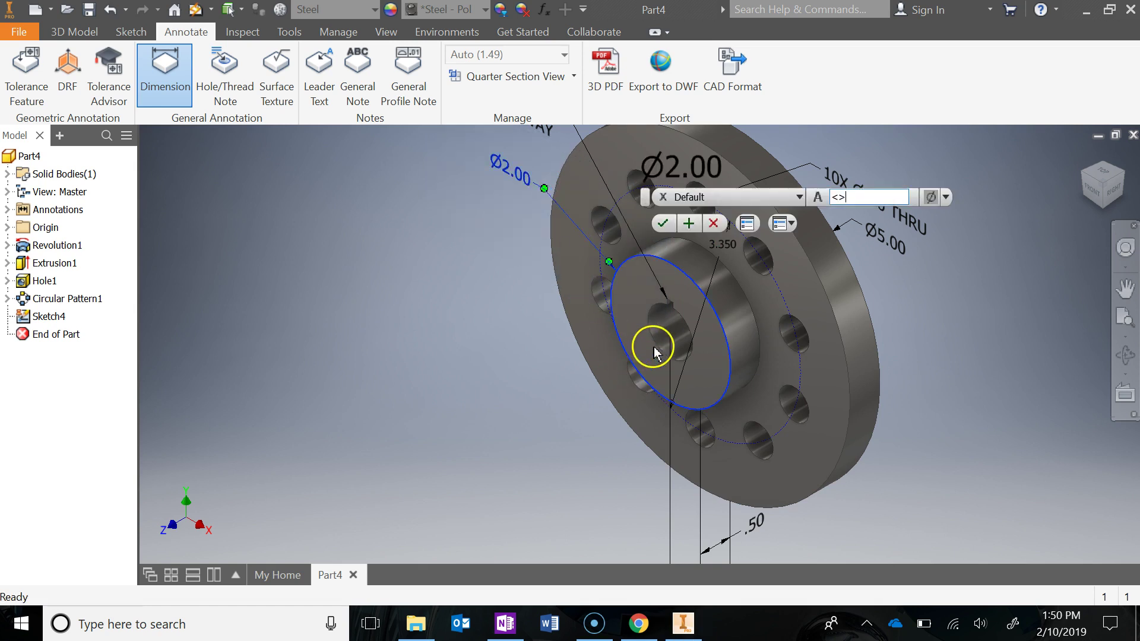
pyautogui.click(662, 223)
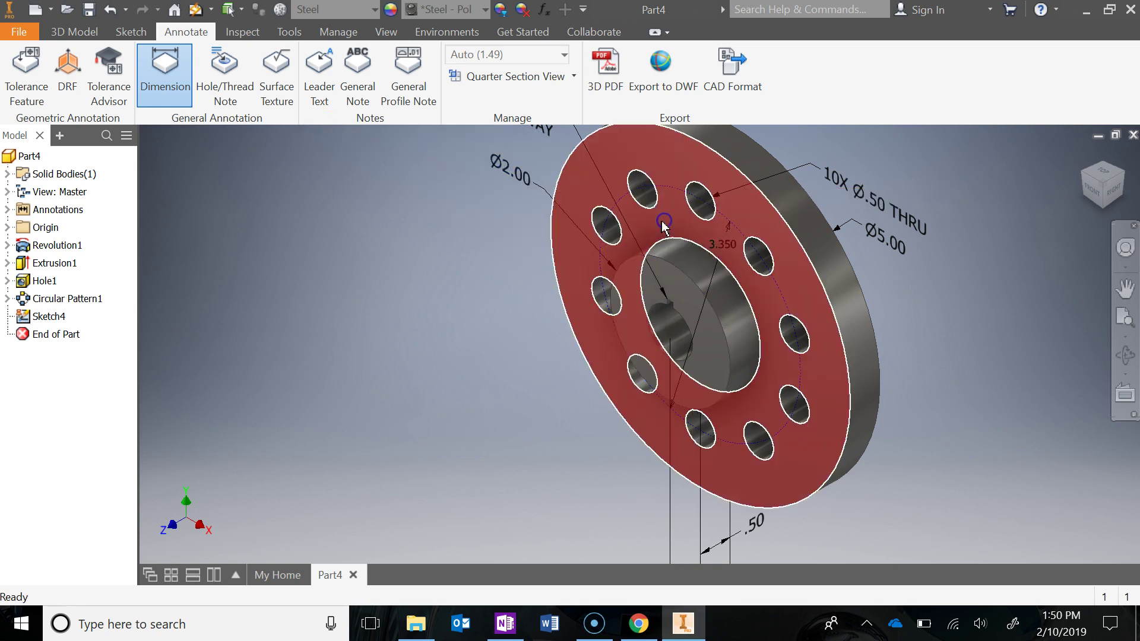
pyautogui.press('Escape')
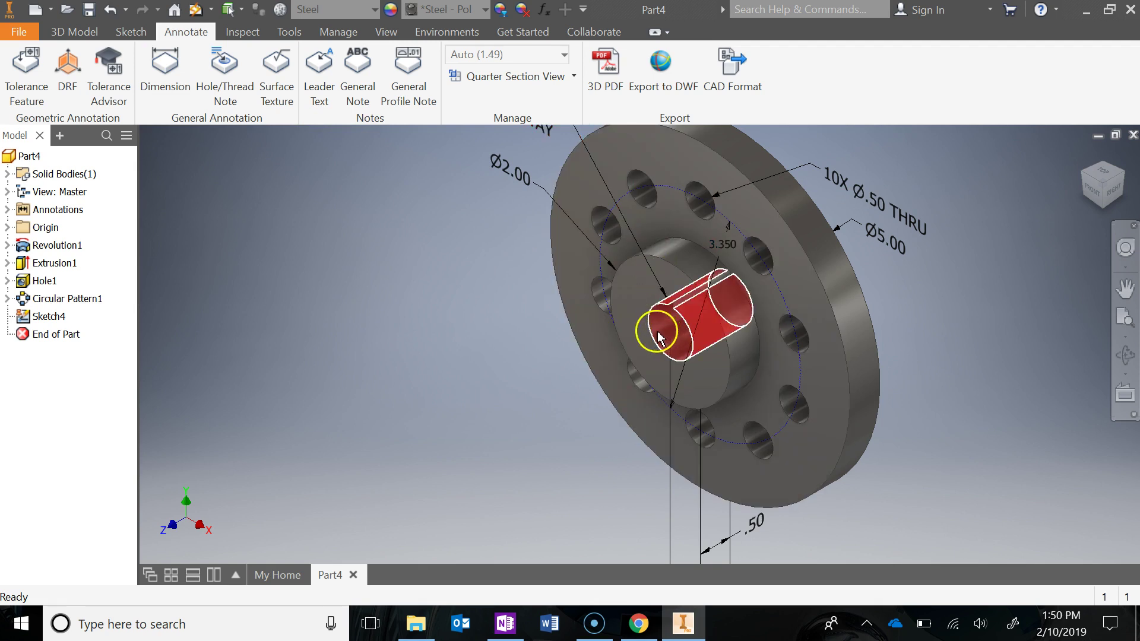
# Annotate the center bore with a diameter-type 3D dimension outside the rim, and append "THRU." to its text
pyautogui.click(191, 62)
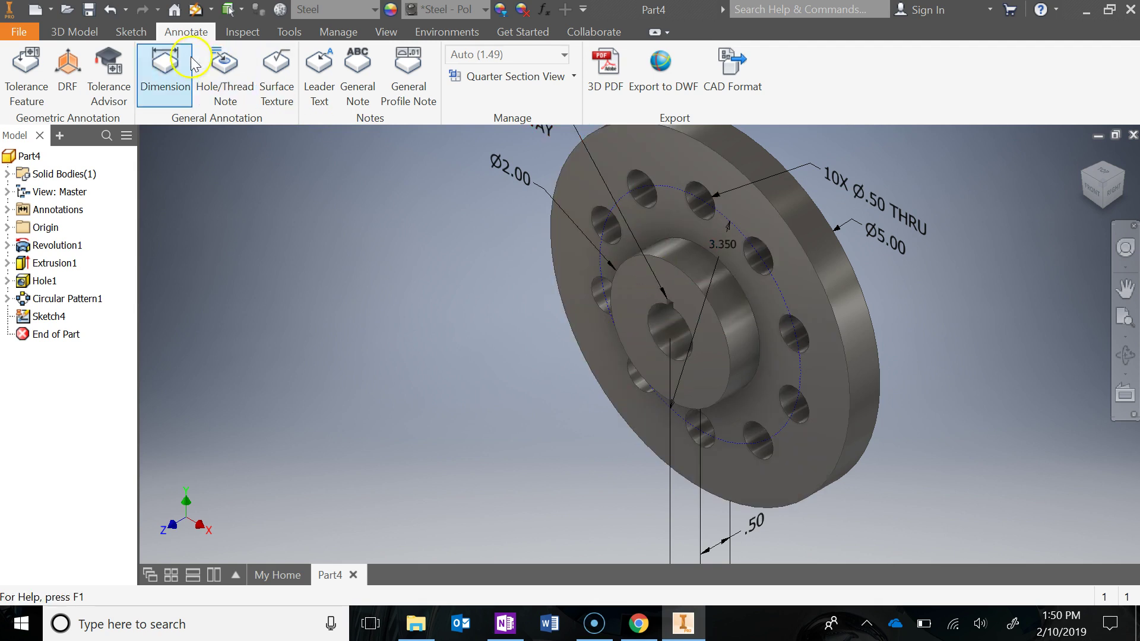
pyautogui.click(650, 333)
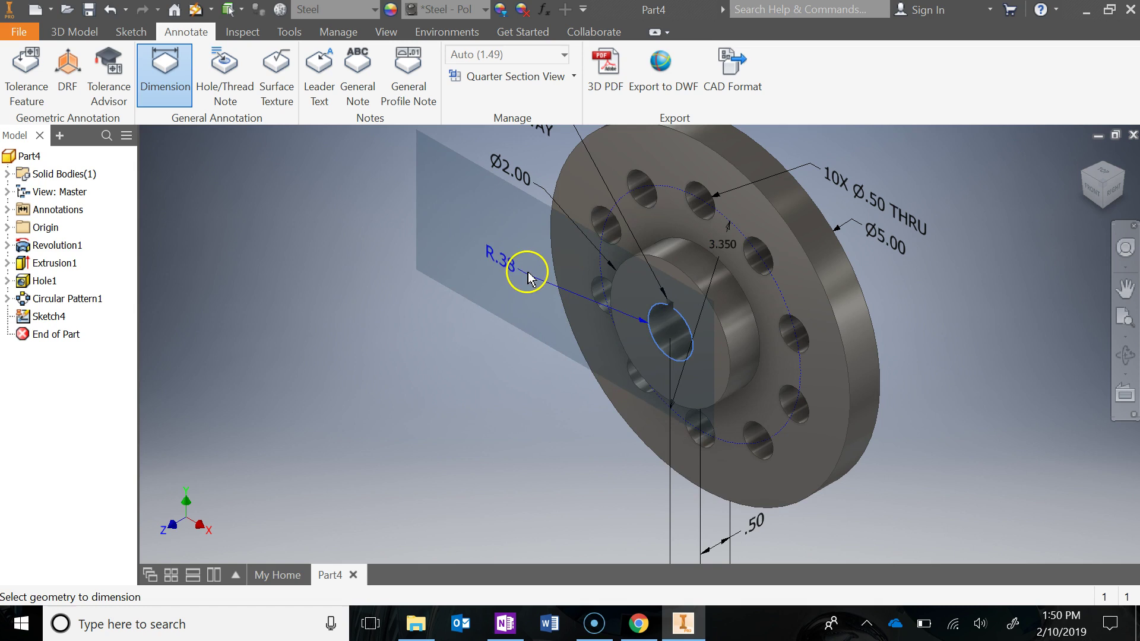
pyautogui.rightClick(516, 270)
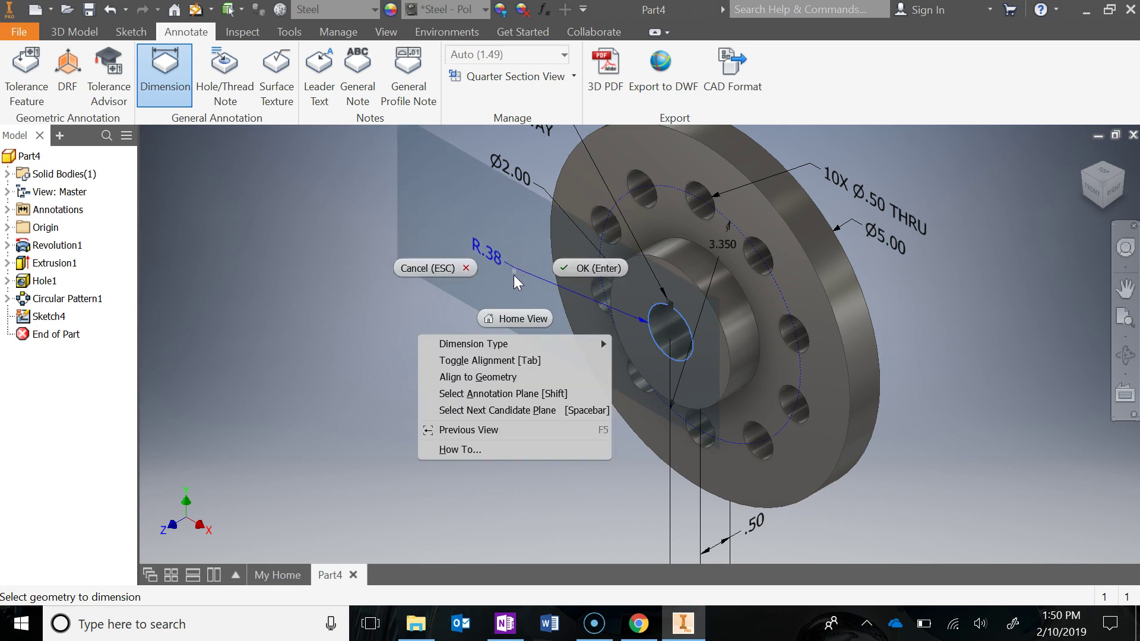
pyautogui.moveTo(508, 344)
pyautogui.click(633, 369)
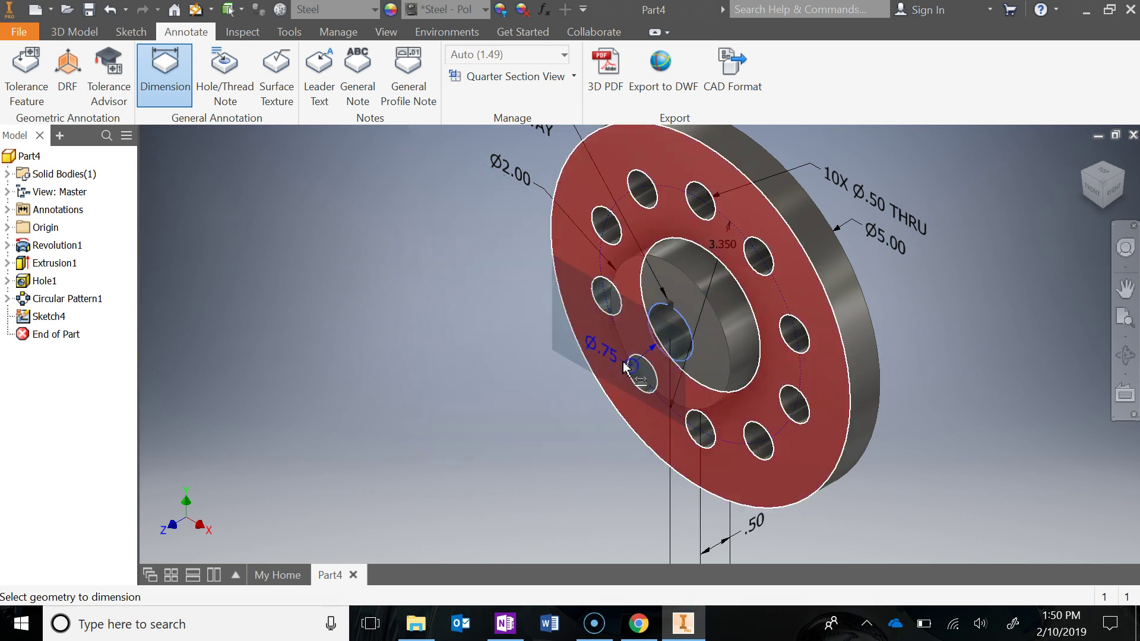
pyautogui.click(549, 317)
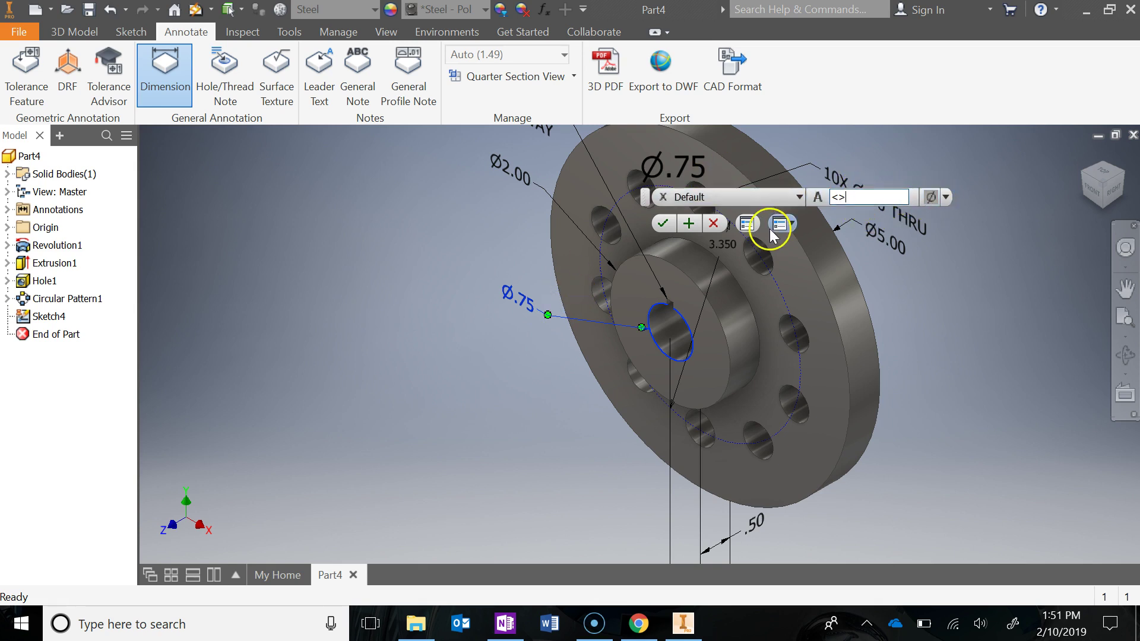
pyautogui.click(749, 224)
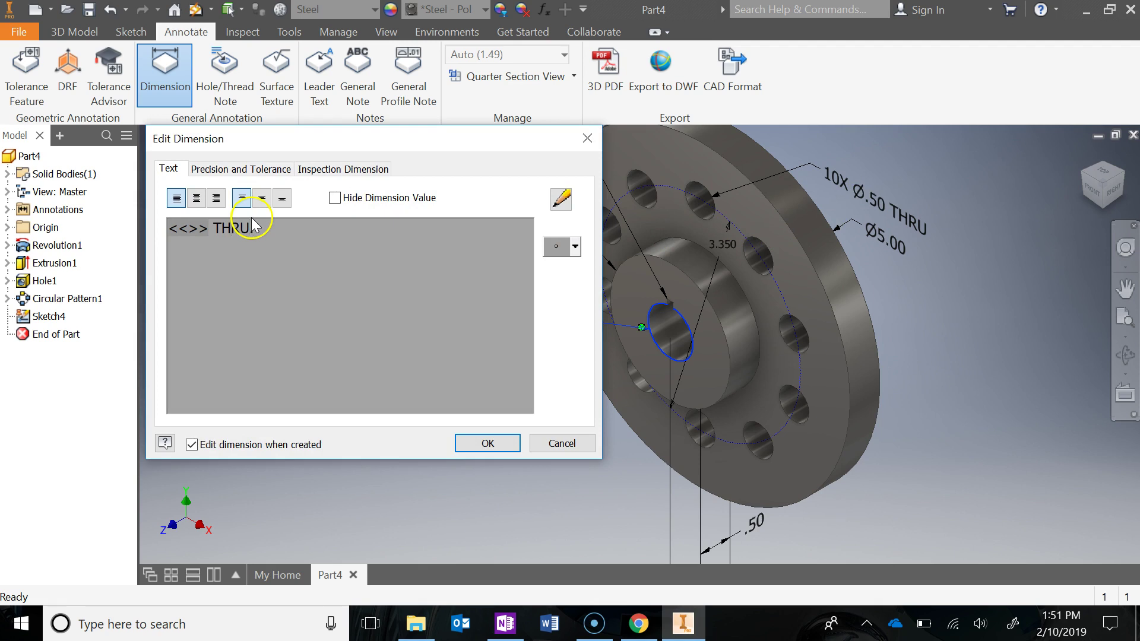
pyautogui.click(486, 442)
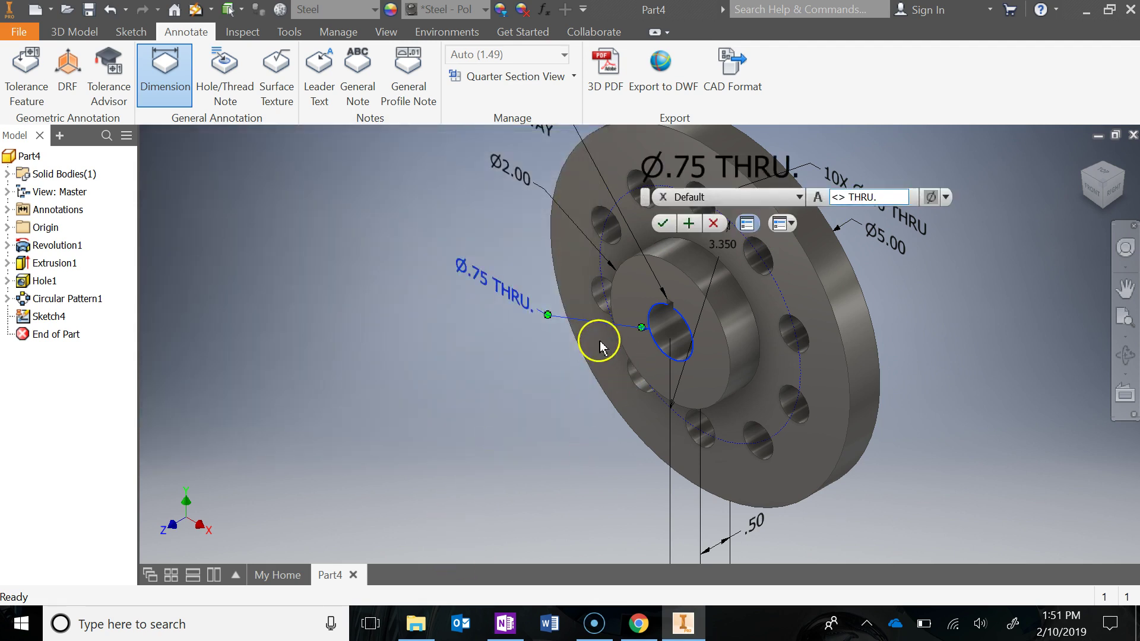
pyautogui.click(663, 224)
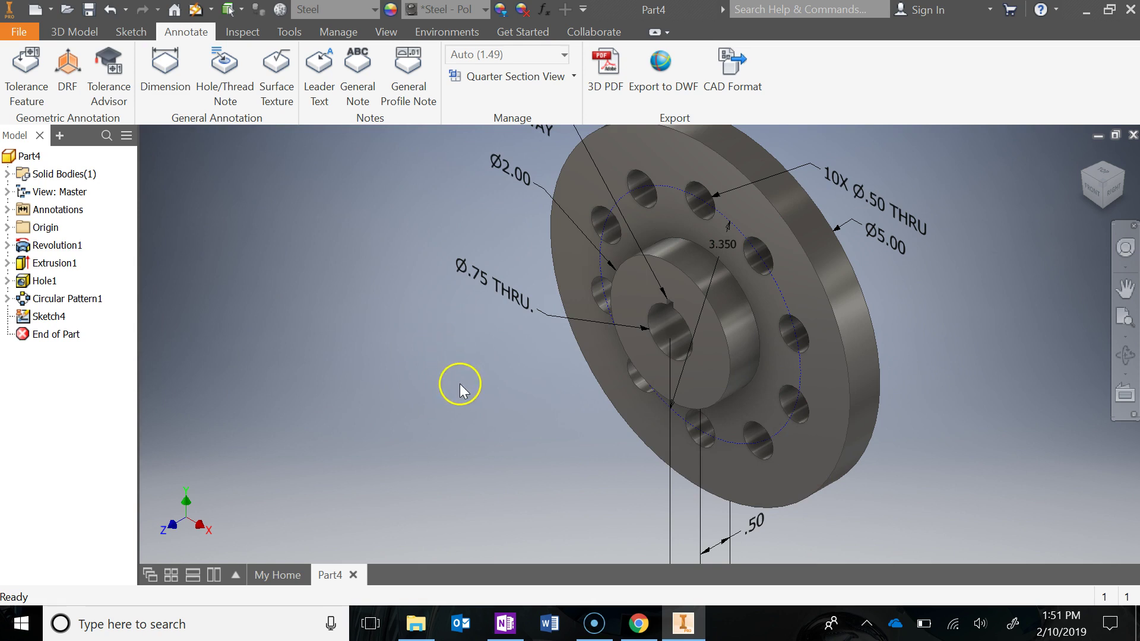
# Add a leader note reading "MATERIAL: STEEL" on the flange's back outer edge, and shift it farther from the rim
pyautogui.moveTo(419, 402); pyautogui.dragTo(432, 431, button='middle')
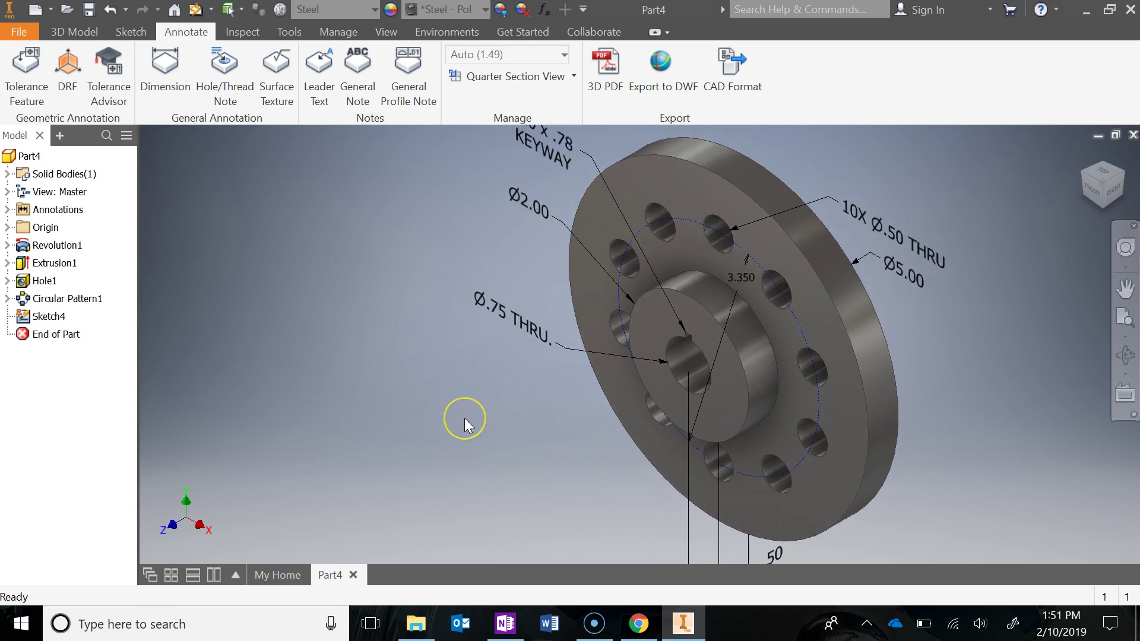
pyautogui.moveTo(641, 348); pyautogui.dragTo(647, 356, button='middle')
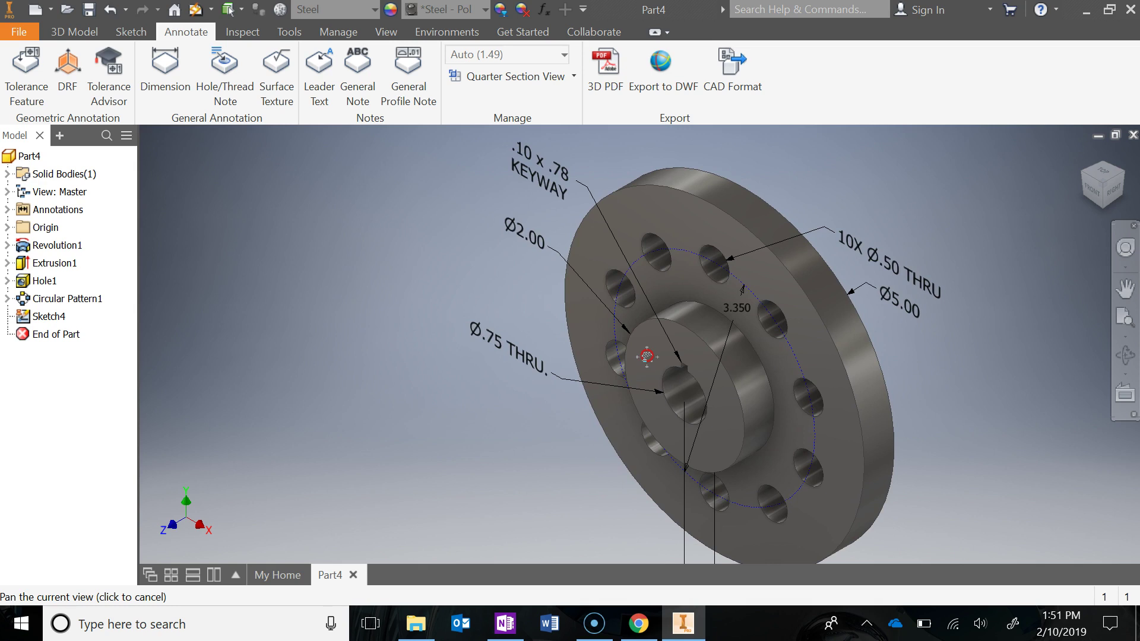
pyautogui.moveTo(647, 356); pyautogui.dragTo(564, 410, button='middle')
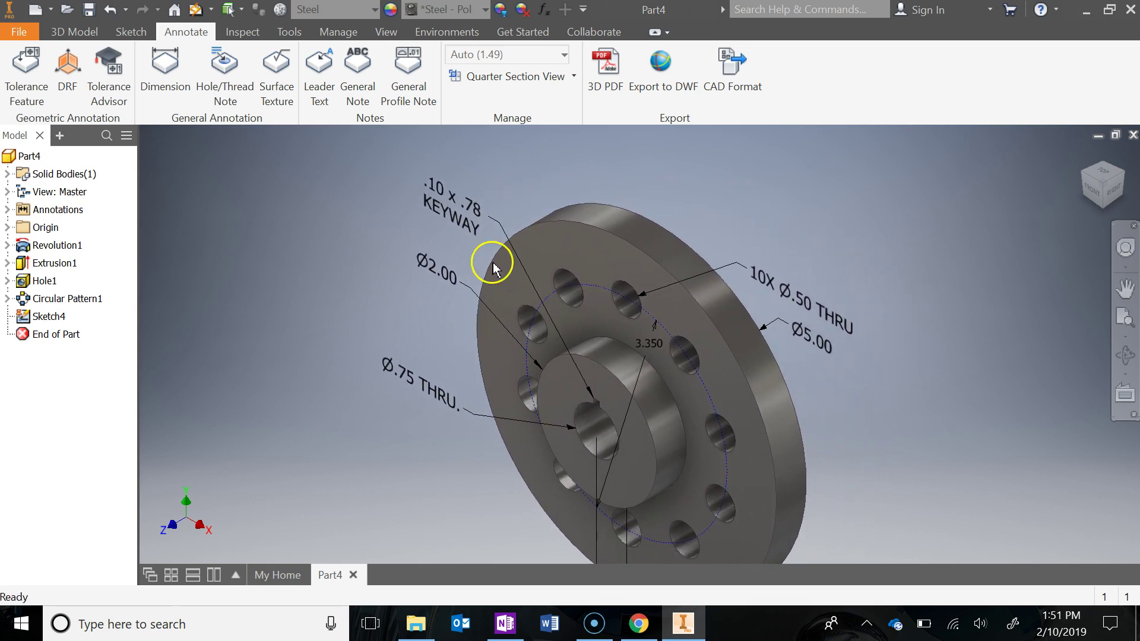
pyautogui.click(308, 65)
pyautogui.click(673, 238)
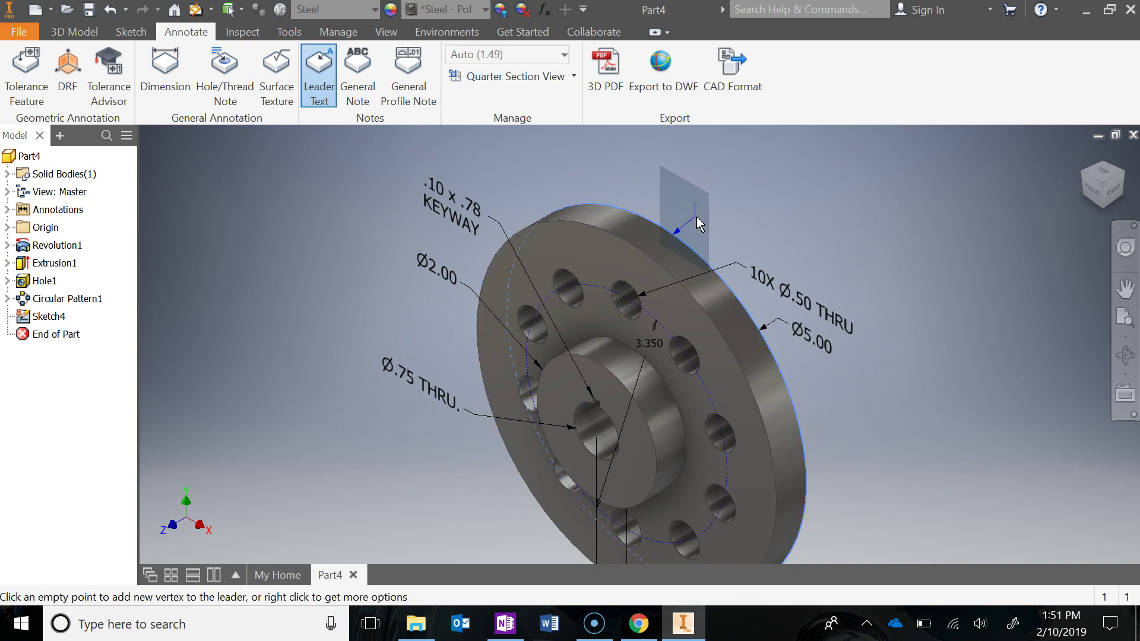
pyautogui.doubleClick(690, 224)
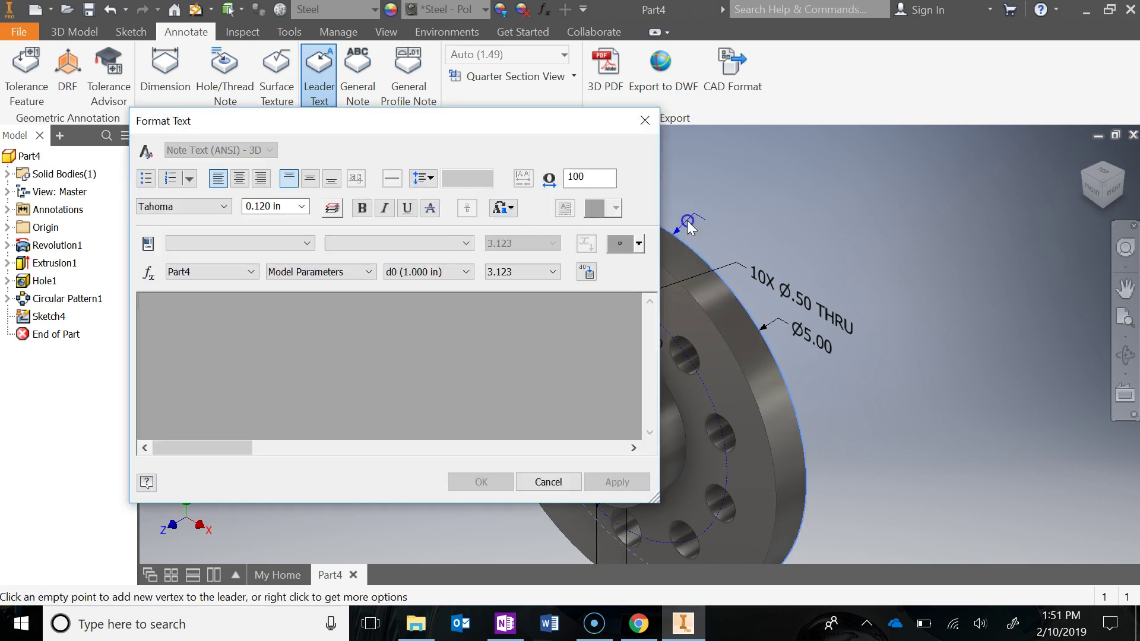
pyautogui.write('MATERIAL: STEEL')
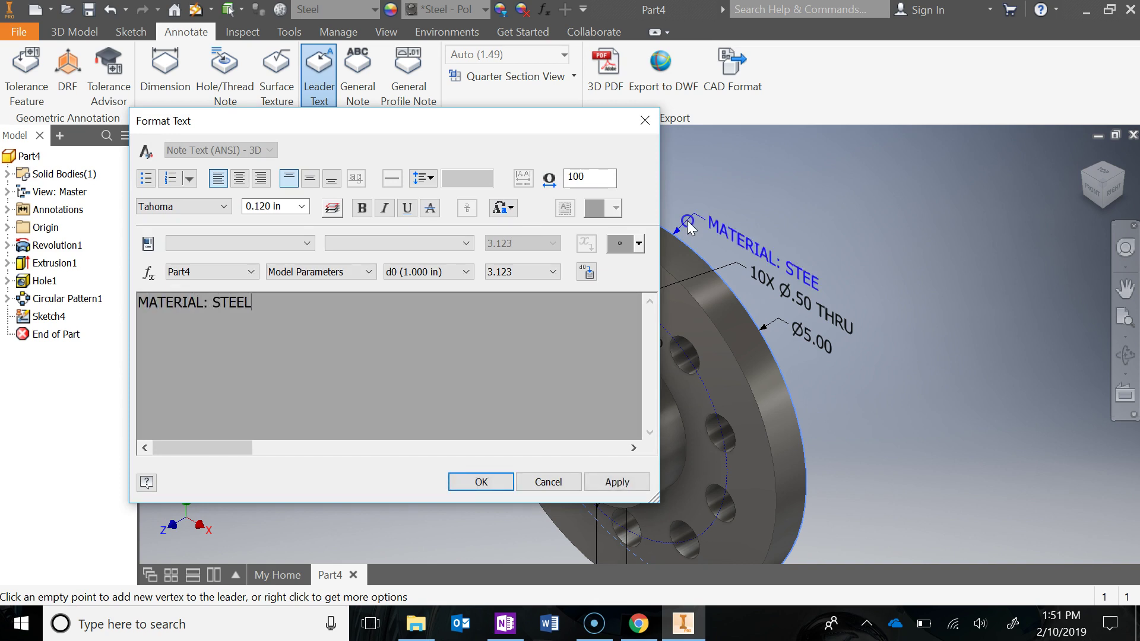
pyautogui.click(481, 482)
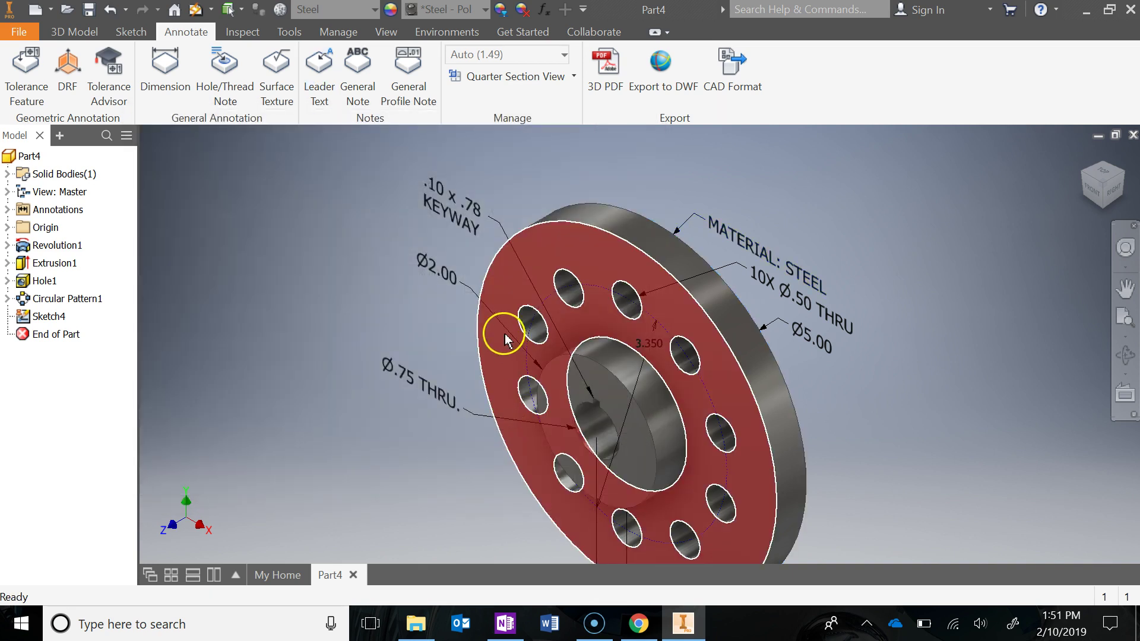
pyautogui.moveTo(695, 217); pyautogui.dragTo(712, 216)
pyautogui.click(618, 184)
# Add a leader note on the flange's rim reading "CREATED BY:" with the author's name on a second line, and raise it clear of the part
pyautogui.click(319, 71)
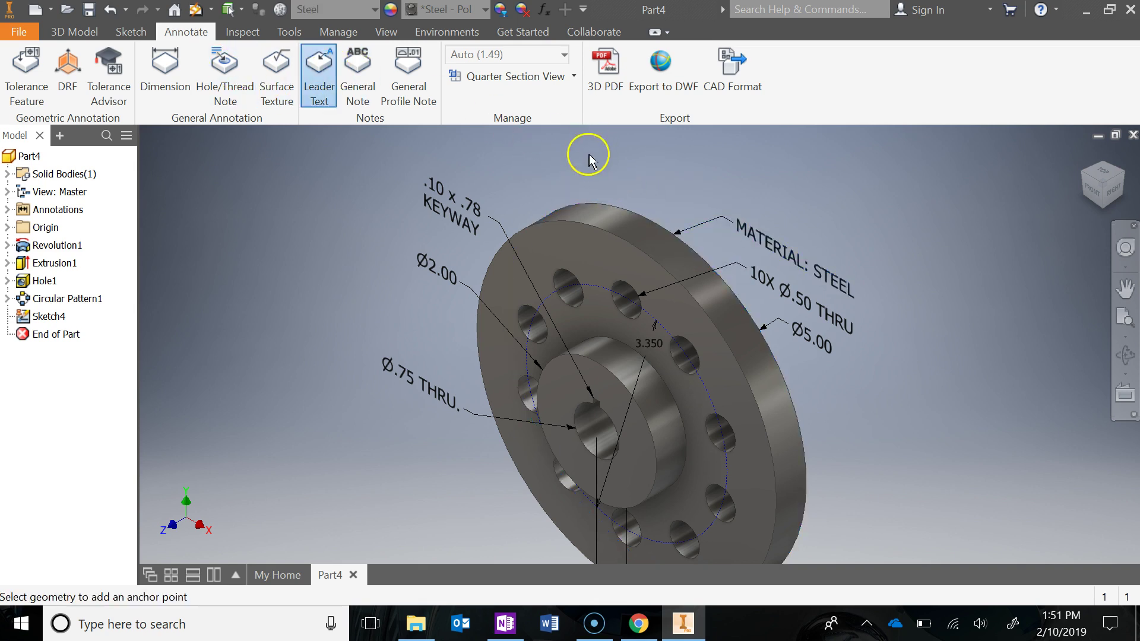
pyautogui.click(574, 212)
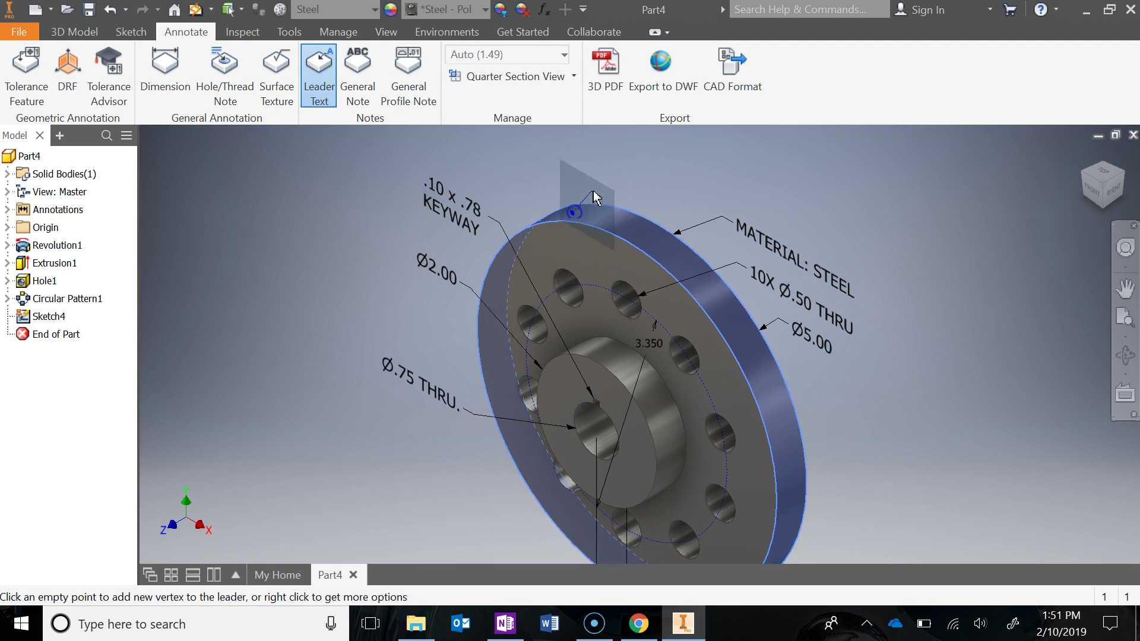
pyautogui.doubleClick(601, 170)
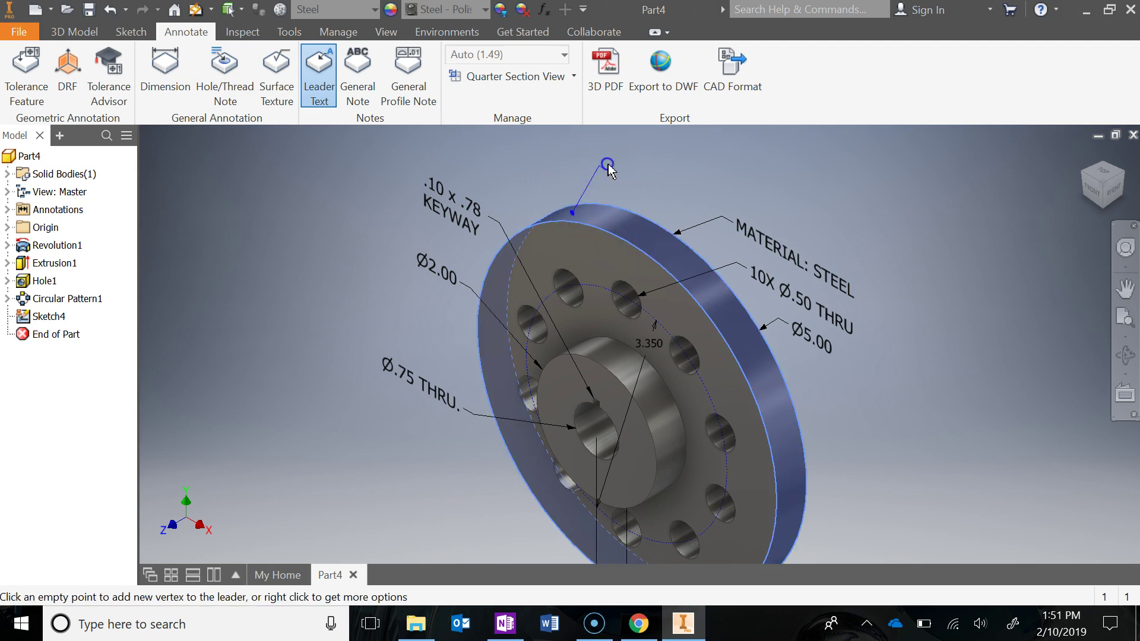
pyautogui.write('CREATE')
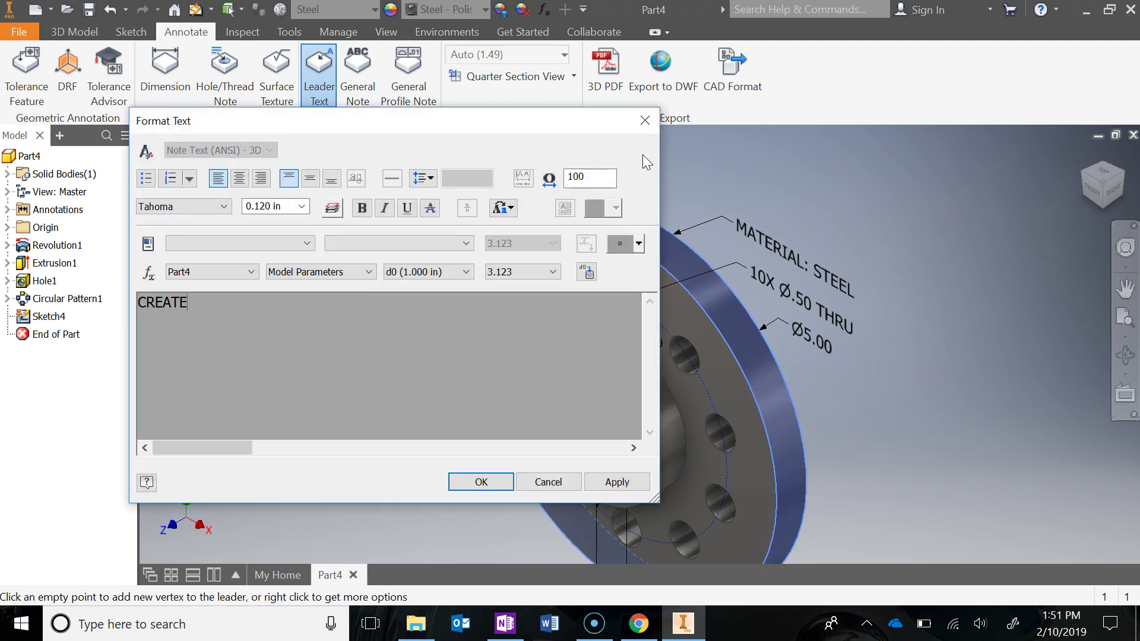
pyautogui.write('D BY:')
pyautogui.write(' DALE WEST')
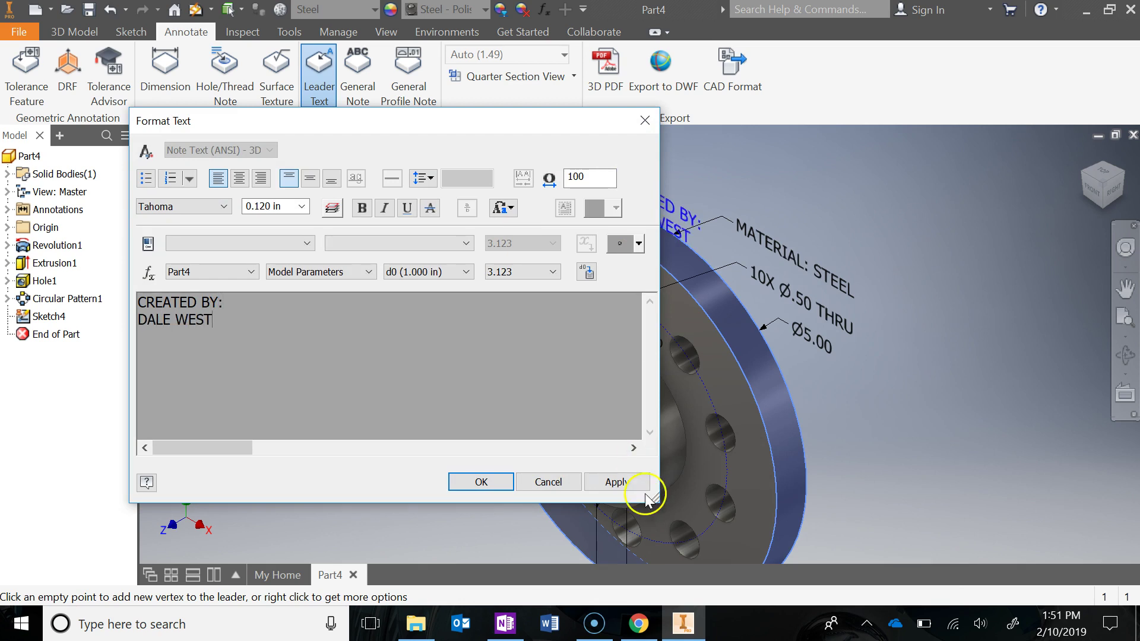
pyautogui.click(480, 480)
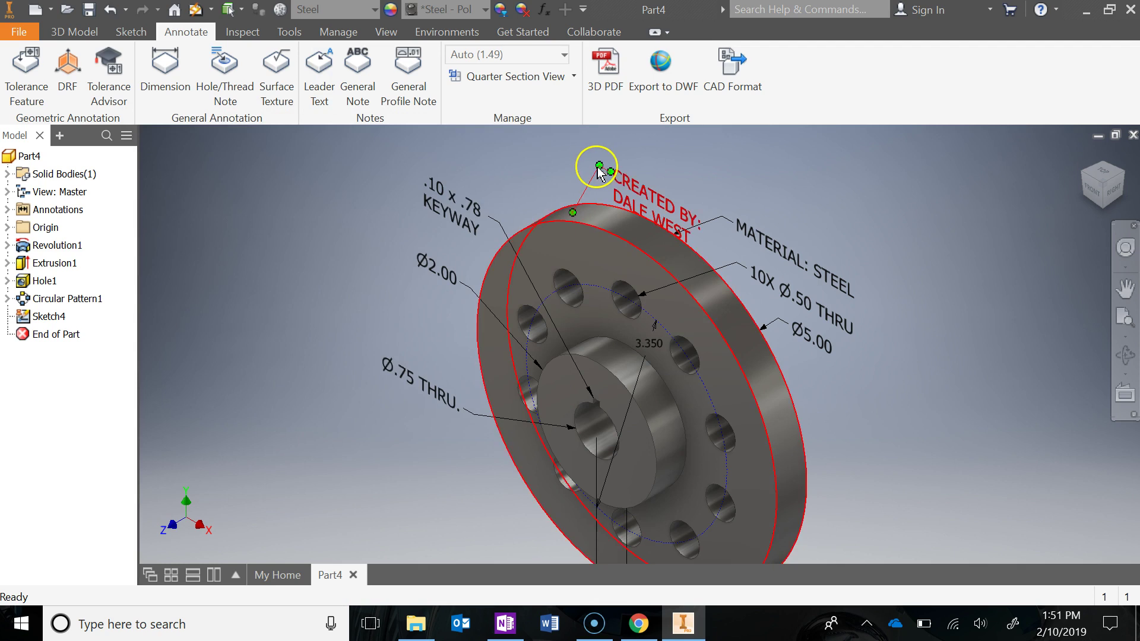
pyautogui.moveTo(600, 167)
pyautogui.mouseDown()
pyautogui.moveTo(593, 154)
pyautogui.moveTo(609, 138)
pyautogui.mouseUp()
# Fit the whole annotated flange beside the model browser and capture both in one screen clip
pyautogui.scroll(-3, 840, 318)
pyautogui.moveTo(726, 295); pyautogui.dragTo(369, 280, button='middle')
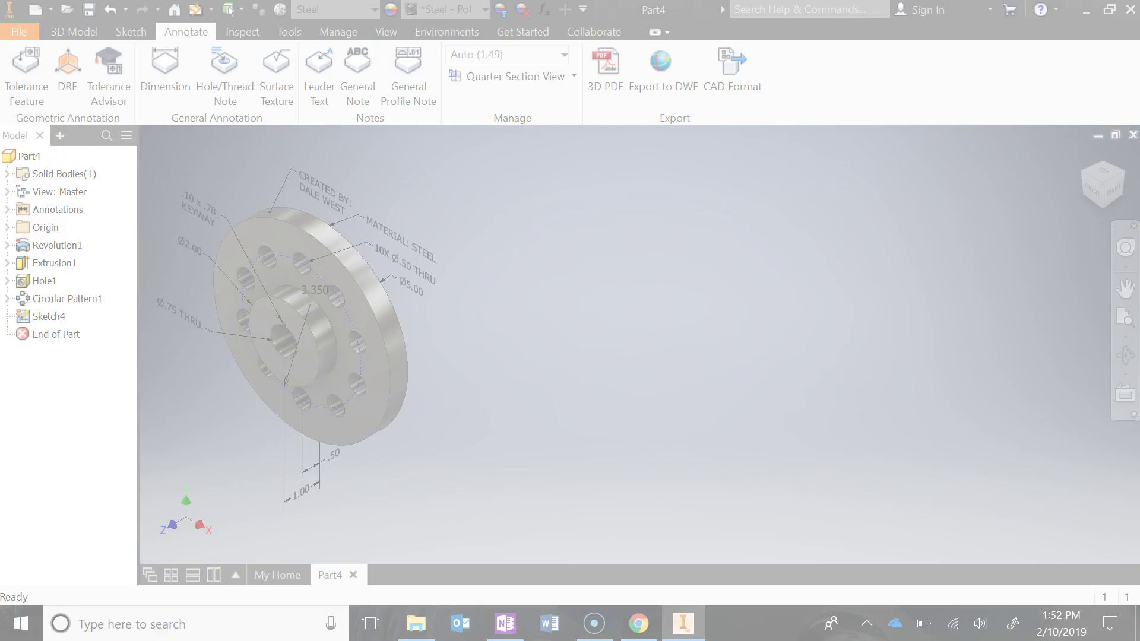
pyautogui.moveTo(8, 124); pyautogui.dragTo(454, 546)
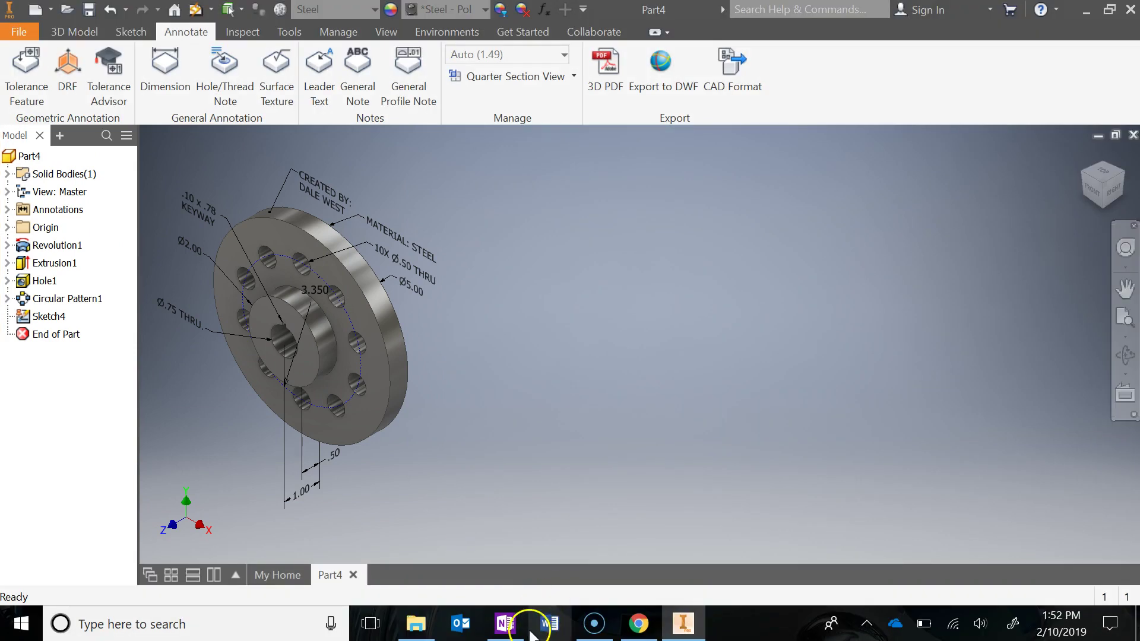
# Switch to the OneNote page with the circular pattern screen-clip row, and bring up the Activity 5.5.a page in Chrome
pyautogui.click(505, 624)
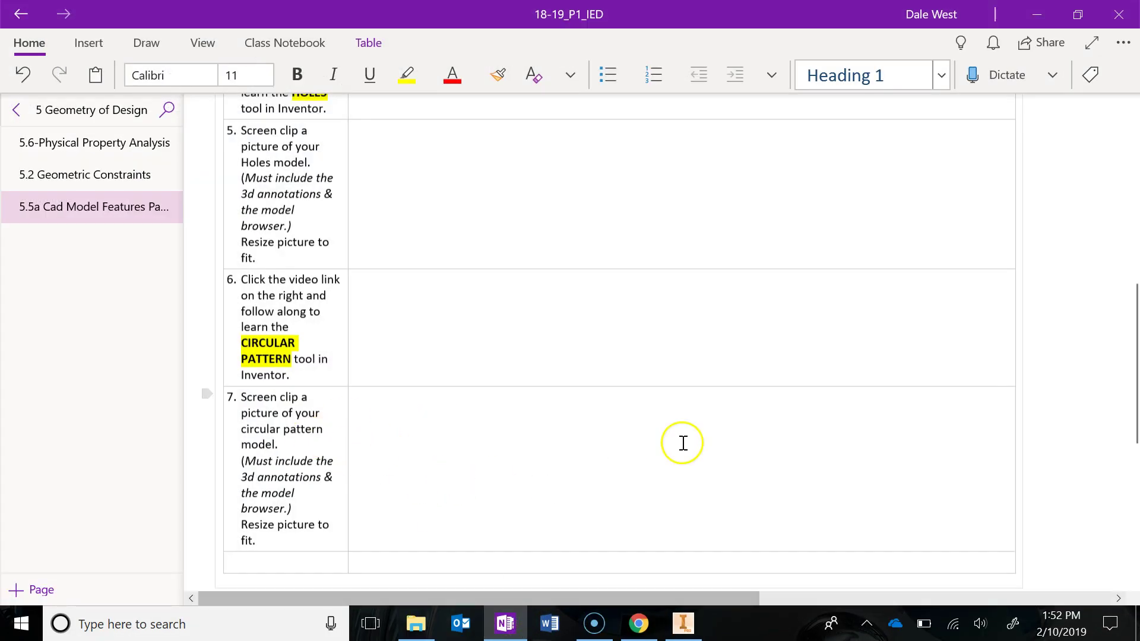
pyautogui.click(637, 625)
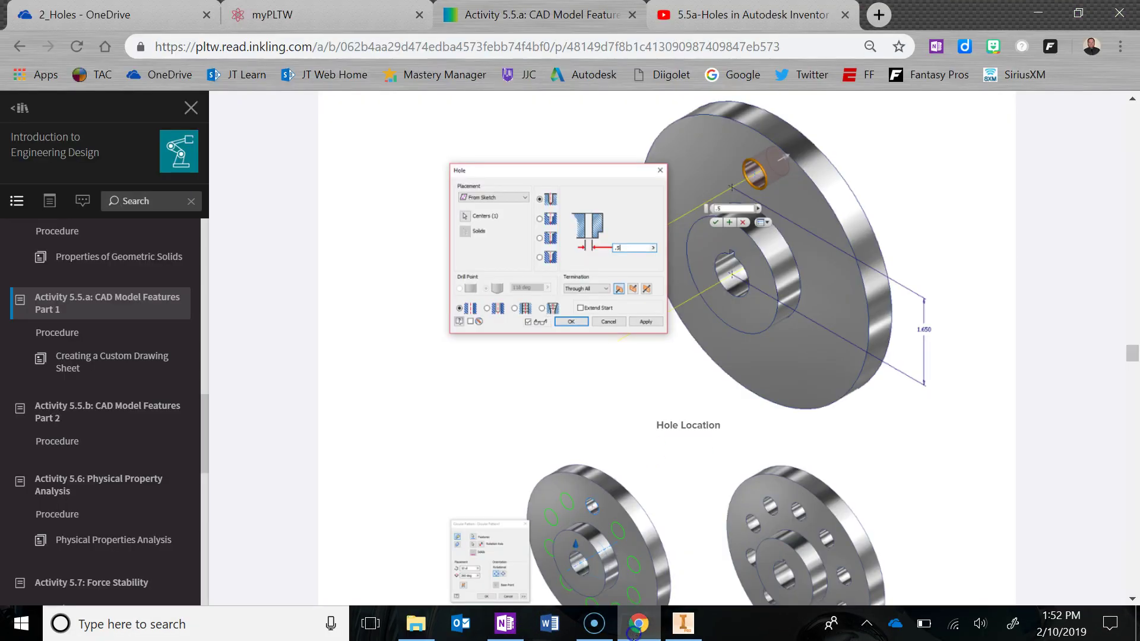